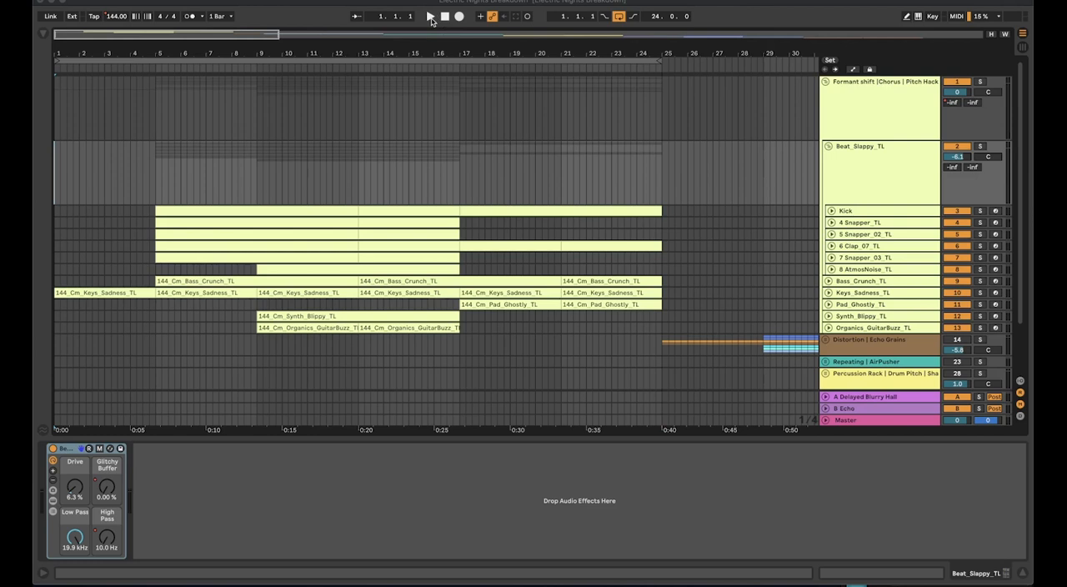
Play the arrangement from the start and turn off the arrangement loop
click(431, 19)
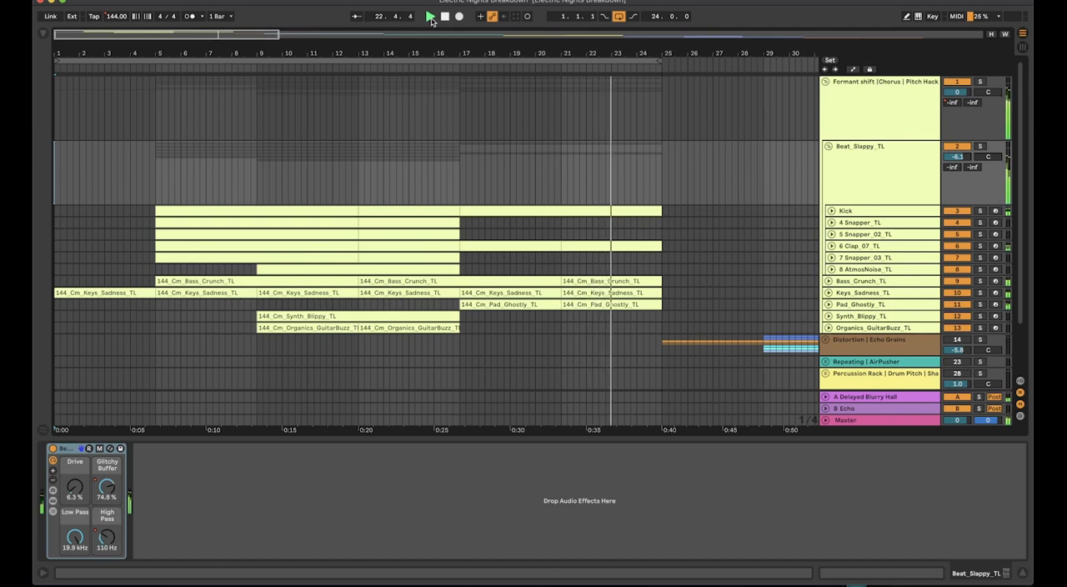
click(618, 17)
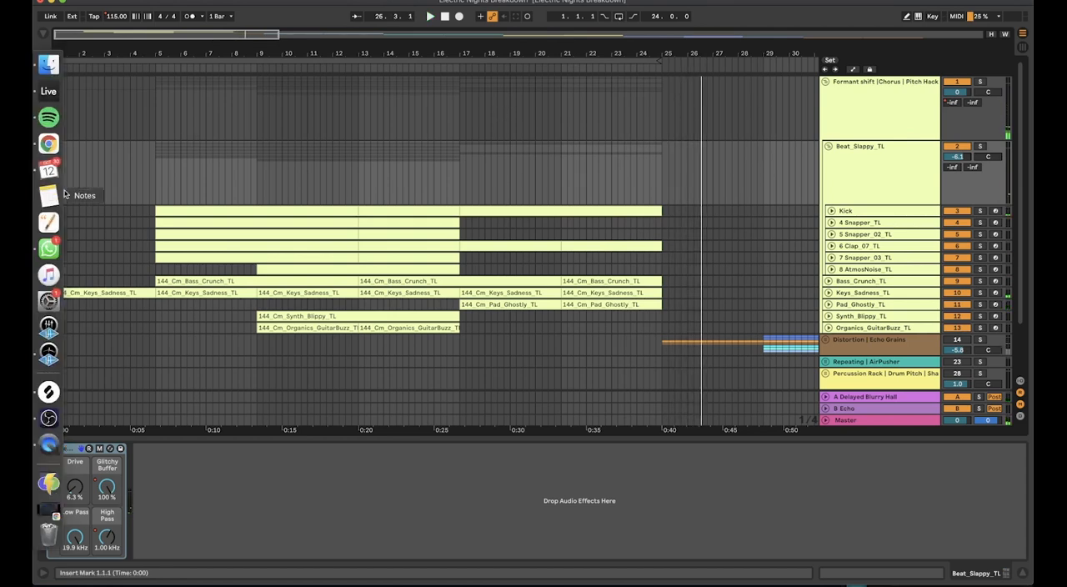
Examine the drum tracks inside the Beat_Slappy_TL group, from Kick to AtmosNoise_TL, and the devices on each one
click(861, 156)
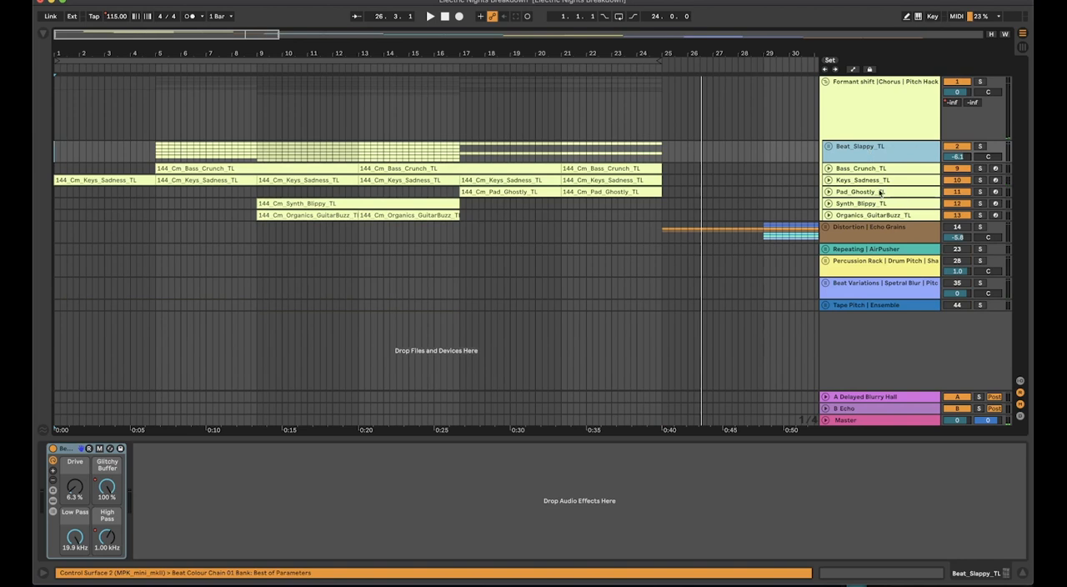
double_click(894, 160)
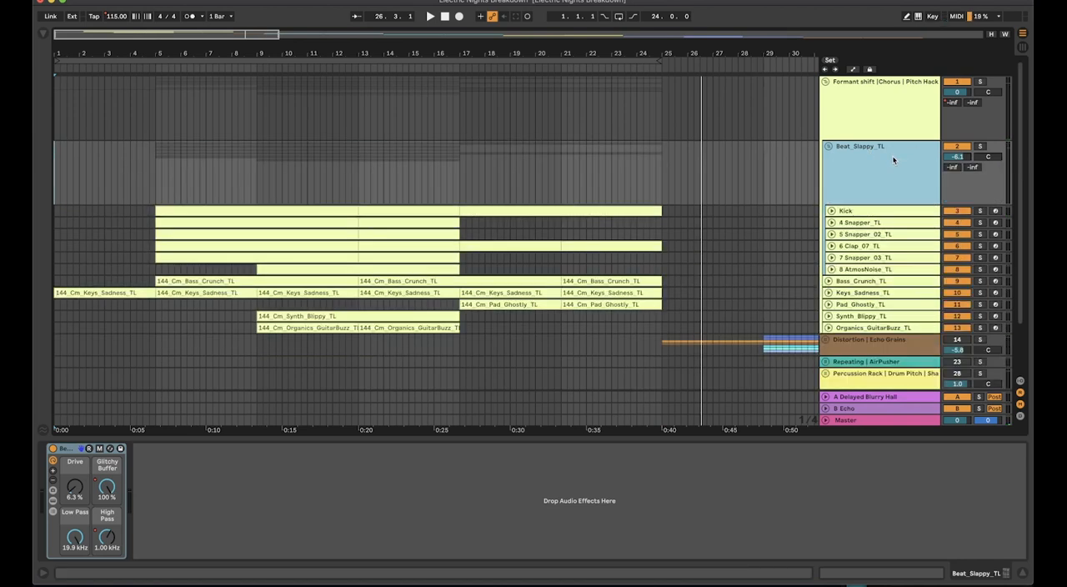
click(898, 211)
click(890, 235)
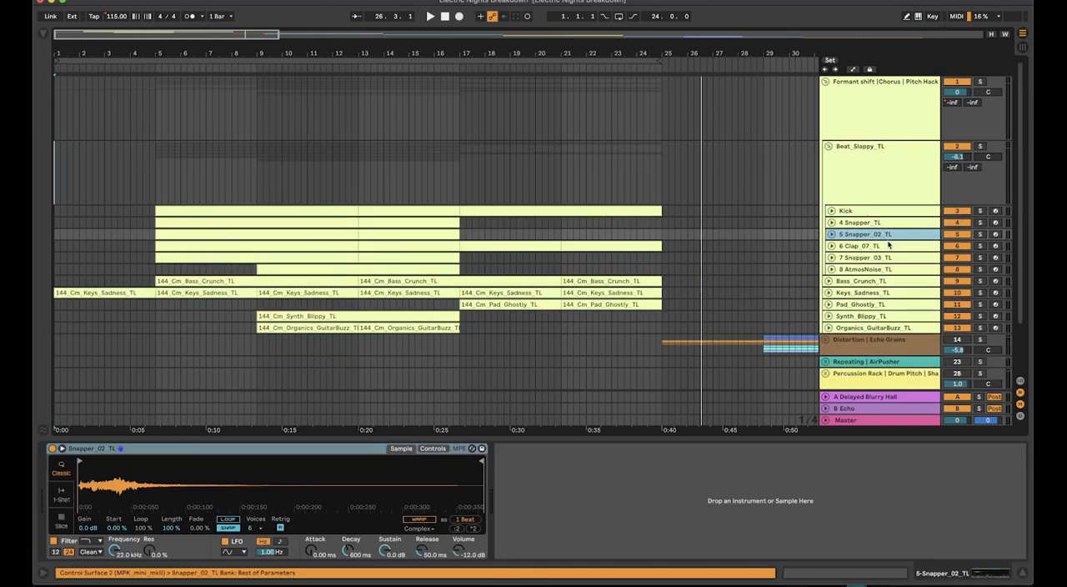
click(888, 246)
click(890, 236)
click(897, 246)
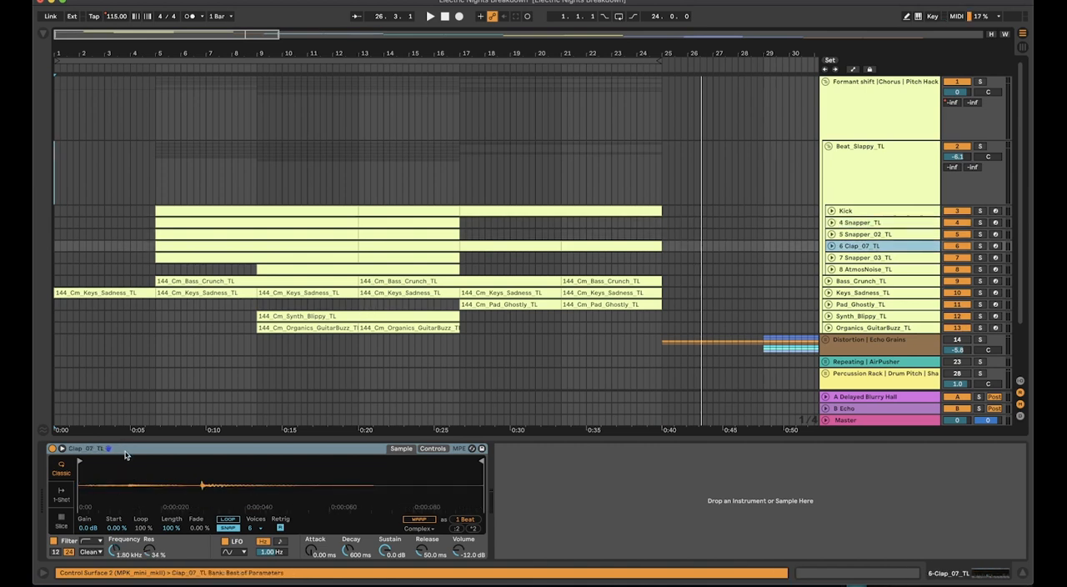
click(872, 223)
click(873, 235)
click(872, 247)
click(872, 253)
click(881, 269)
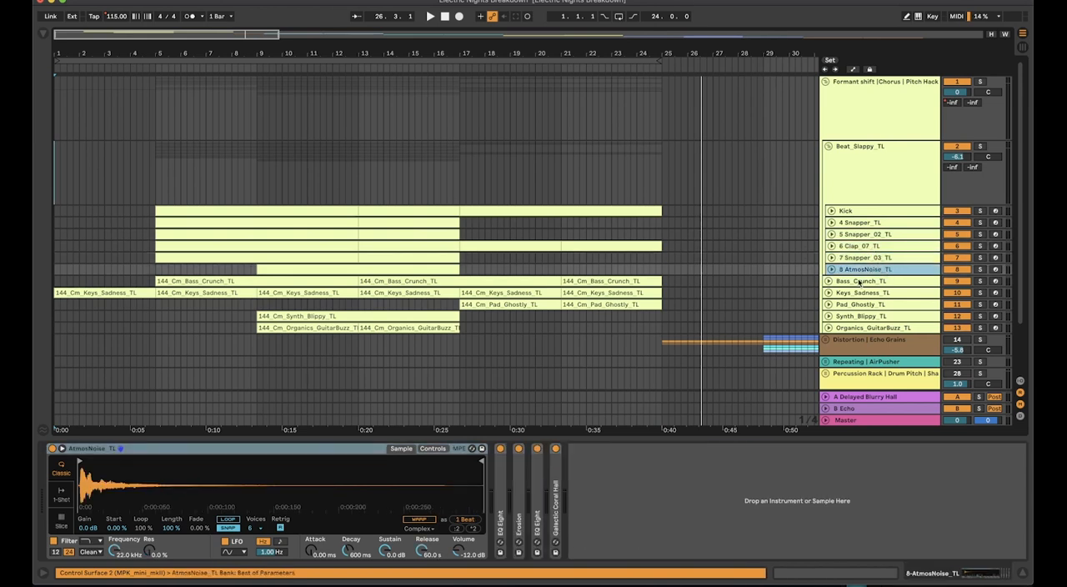
click(873, 214)
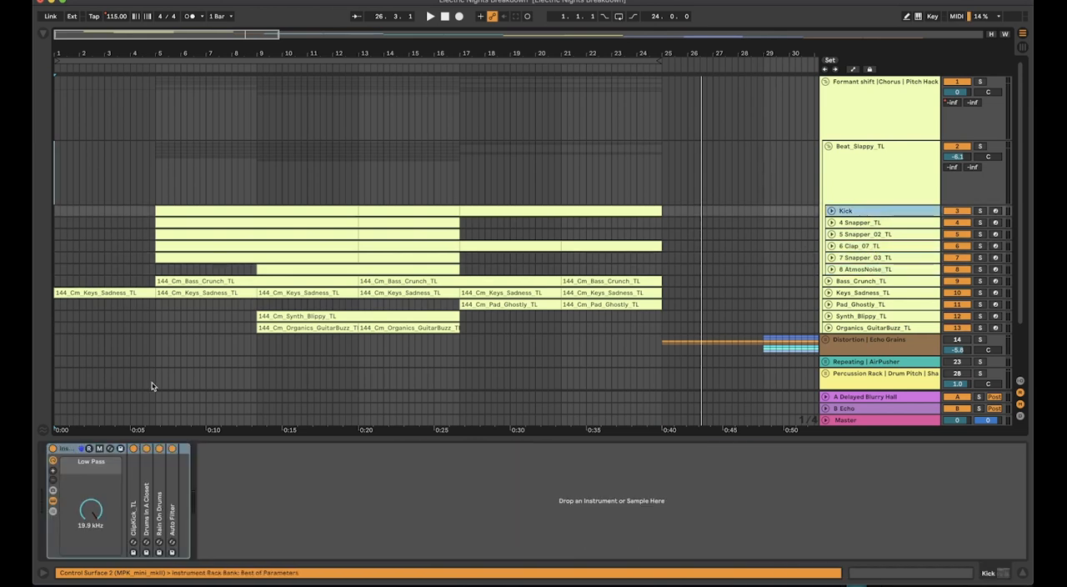
Show the devices inside the effect rack on the Beat_Slappy_TL group
click(878, 161)
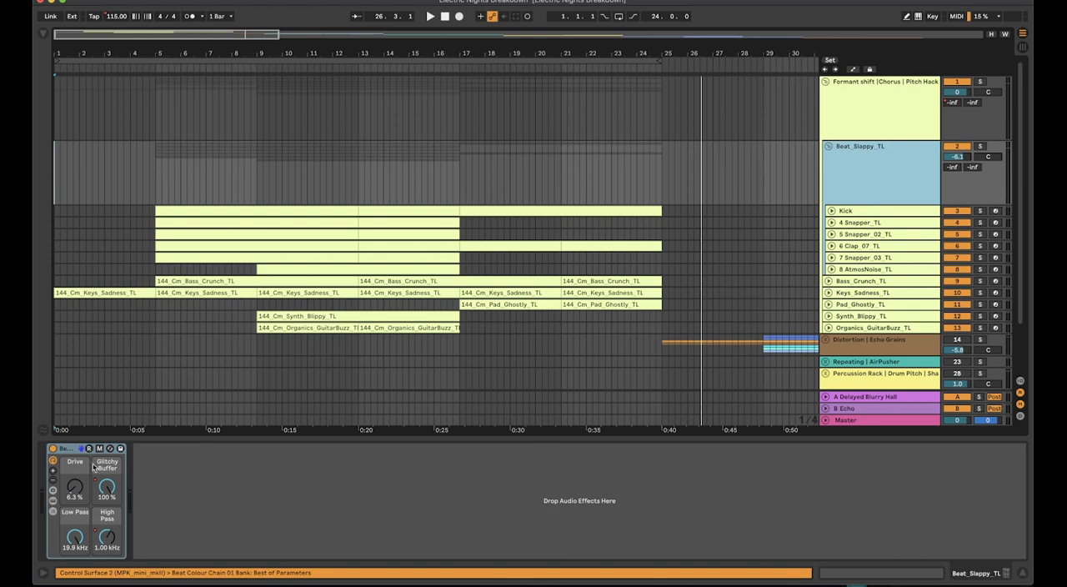
click(70, 450)
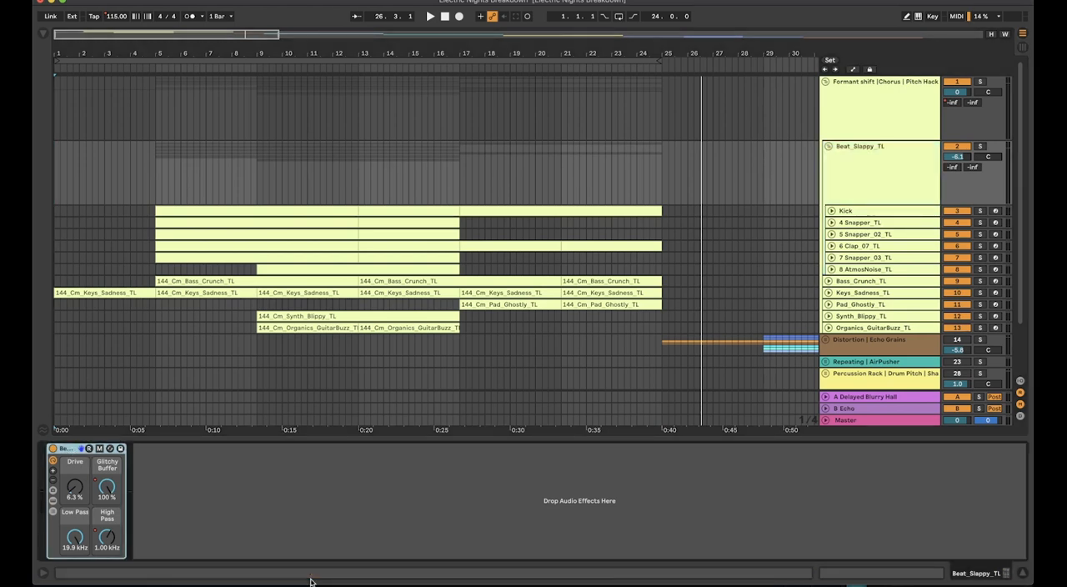
click(54, 500)
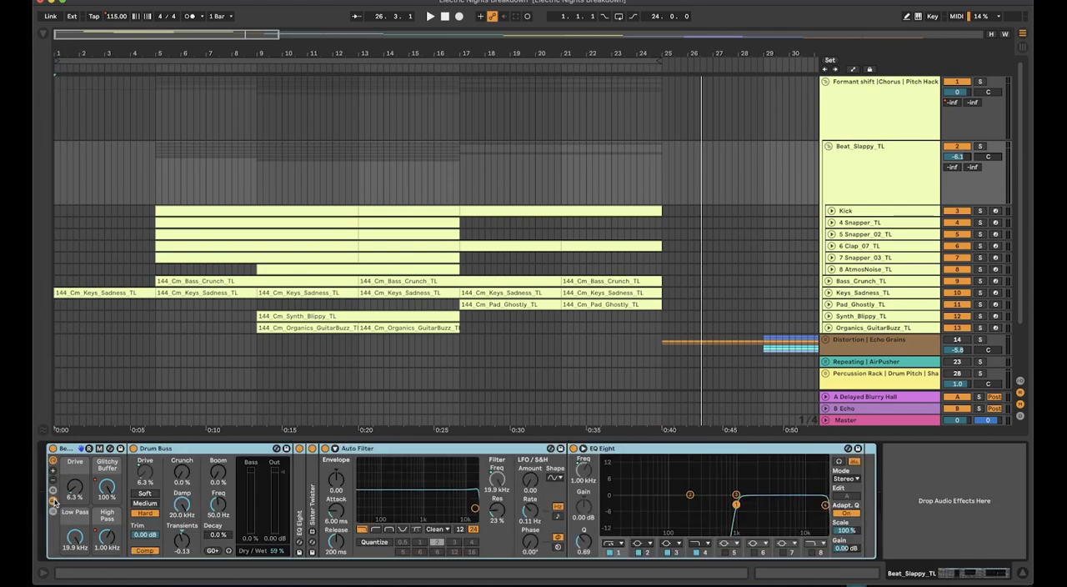
Unfold the first EQ Eight and the Sister Twister device in the Beat_Slappy_TL rack
click(736, 90)
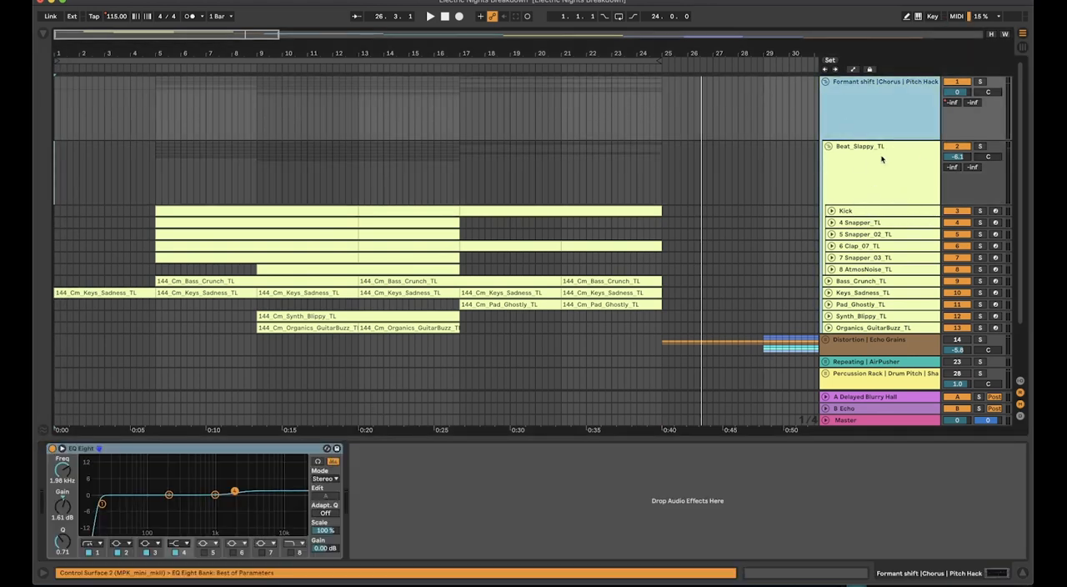
click(847, 158)
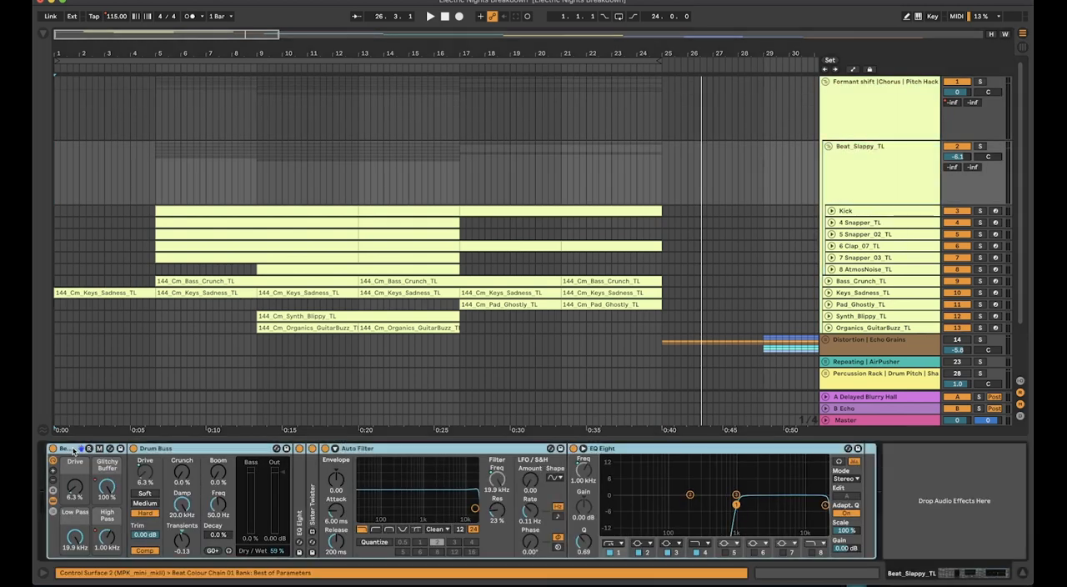
click(200, 451)
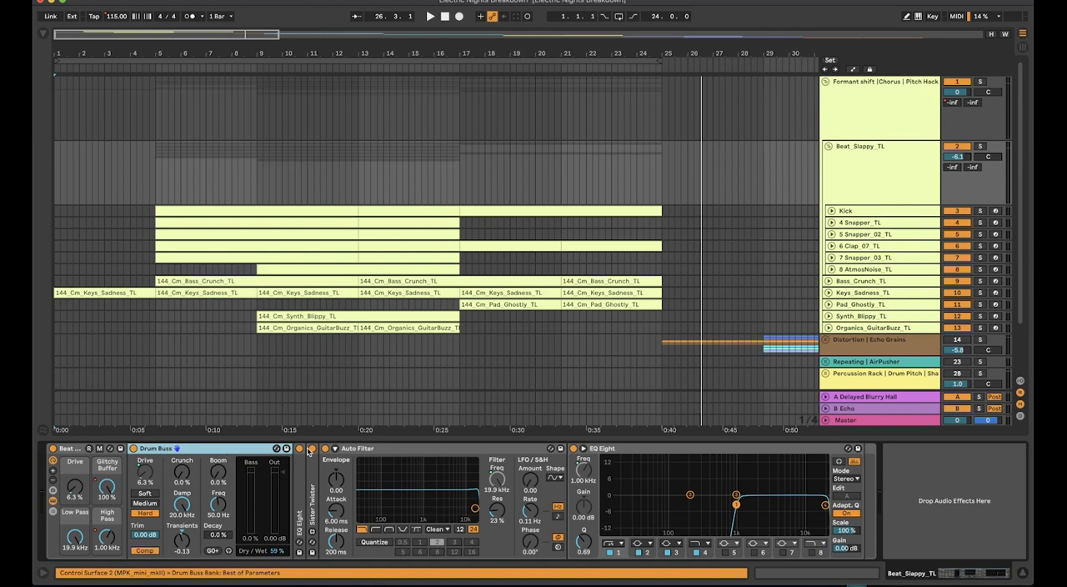
key(super+v)
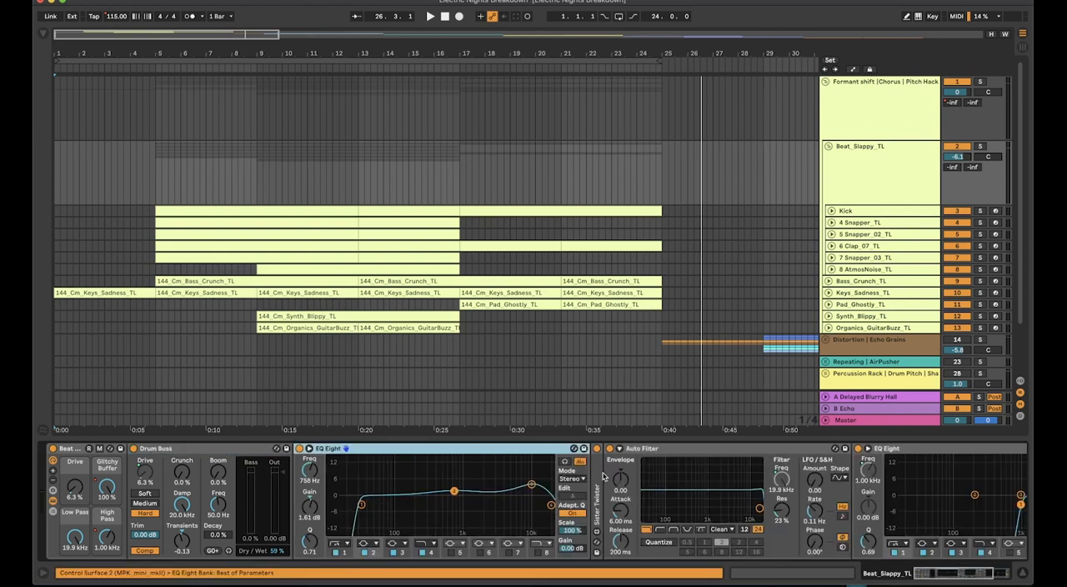
double_click(596, 477)
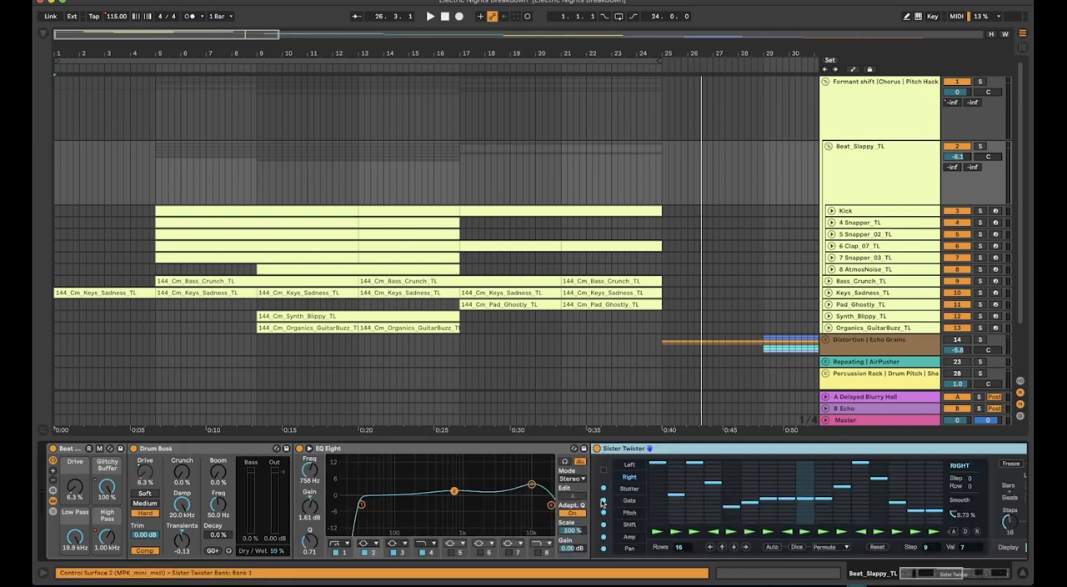
right_click(694, 450)
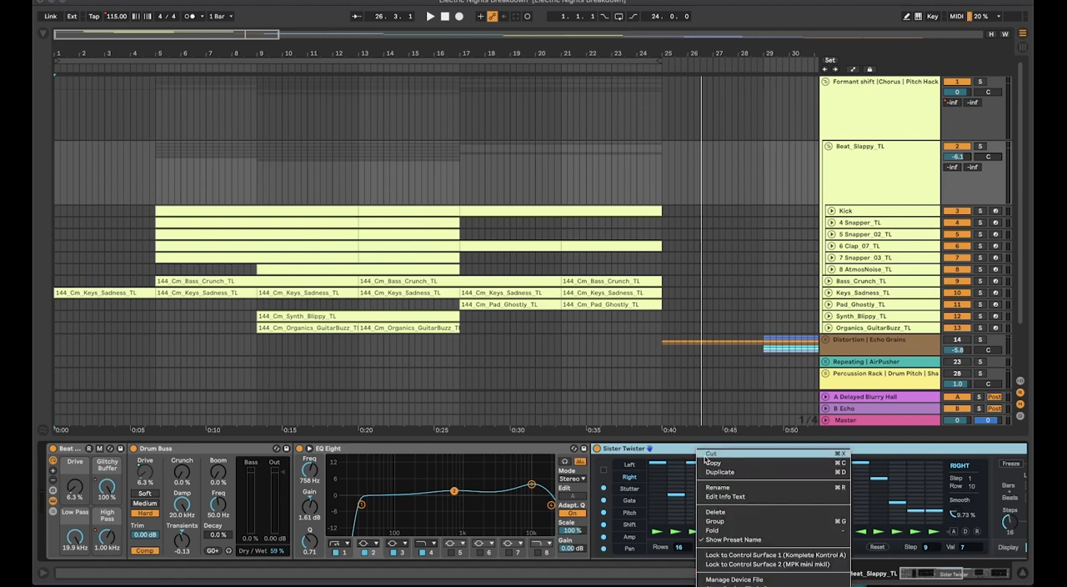
click(728, 579)
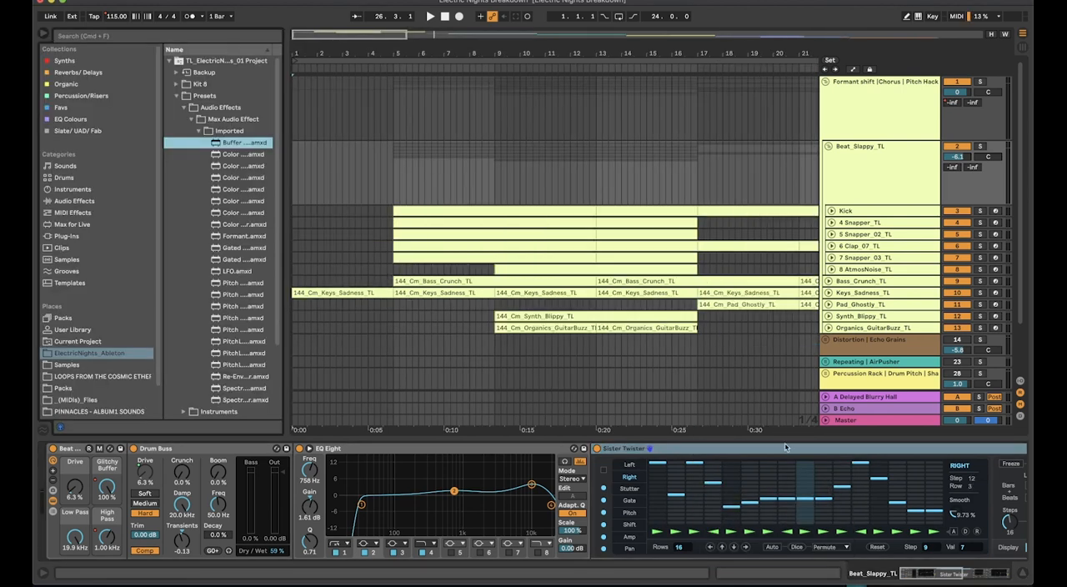
drag(285, 167, 382, 167)
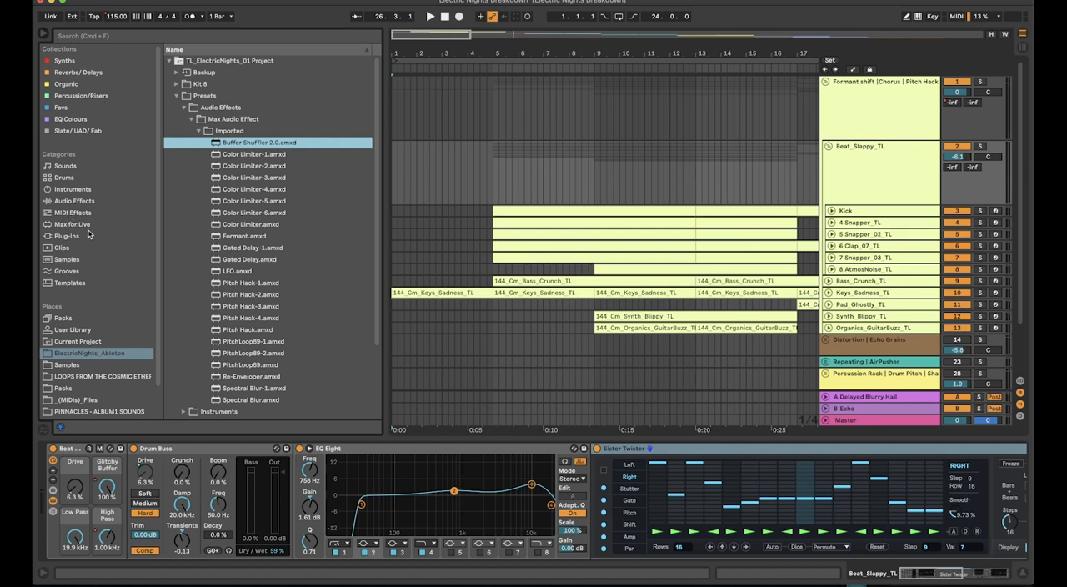
scroll(848, 508, right, 10)
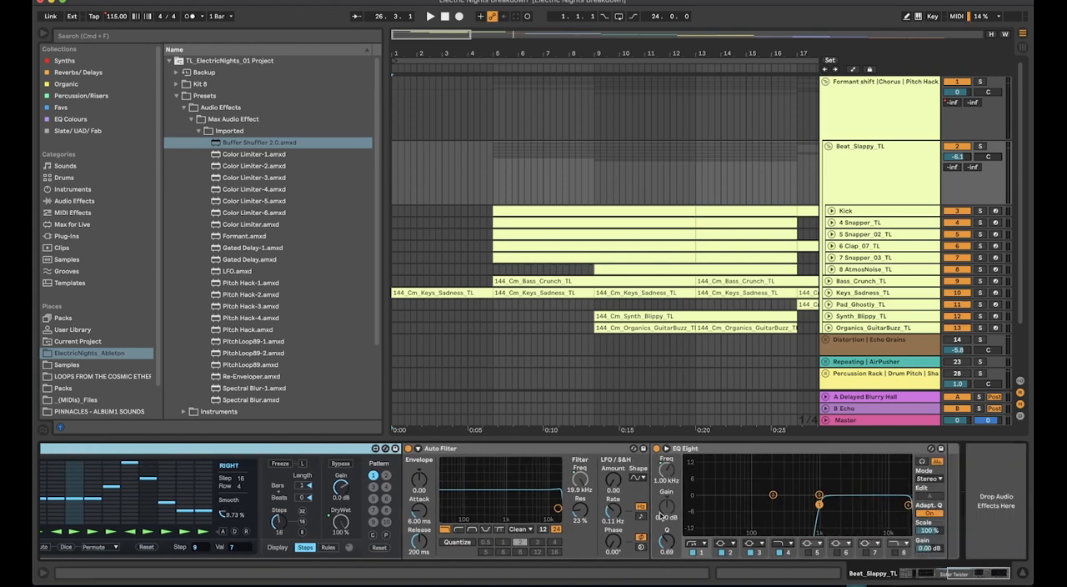
scroll(661, 483, left, 2)
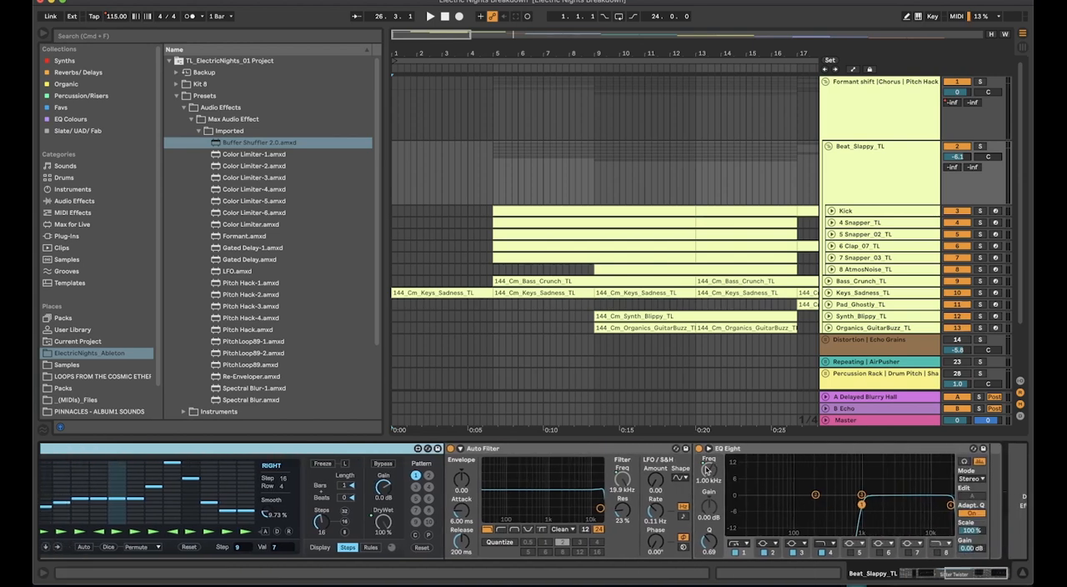
scroll(699, 475, left, 6)
Solo the Beat_Slappy_TL group and play it from bar 5
click(843, 173)
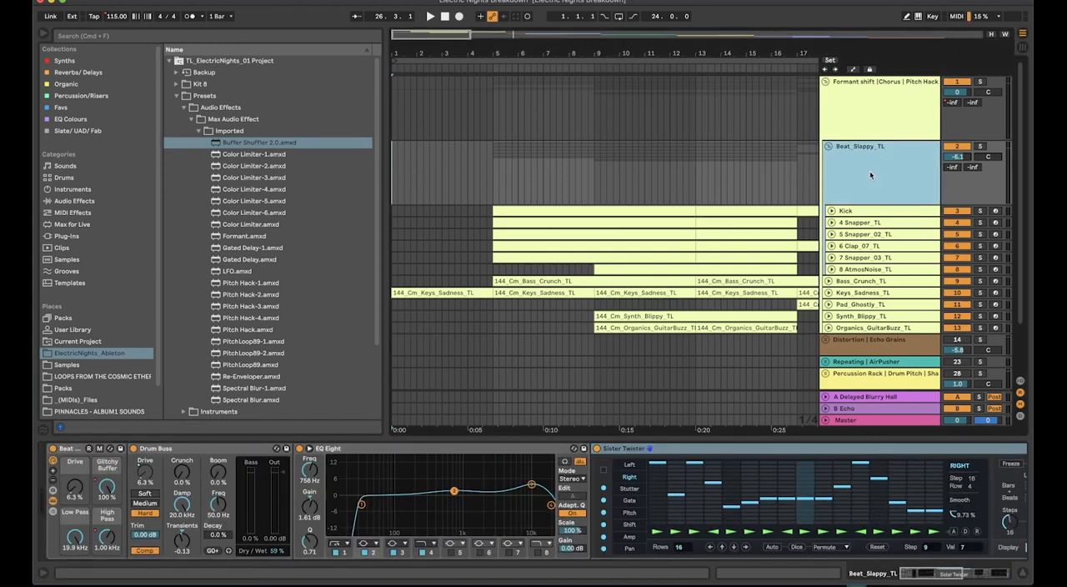
key(s)
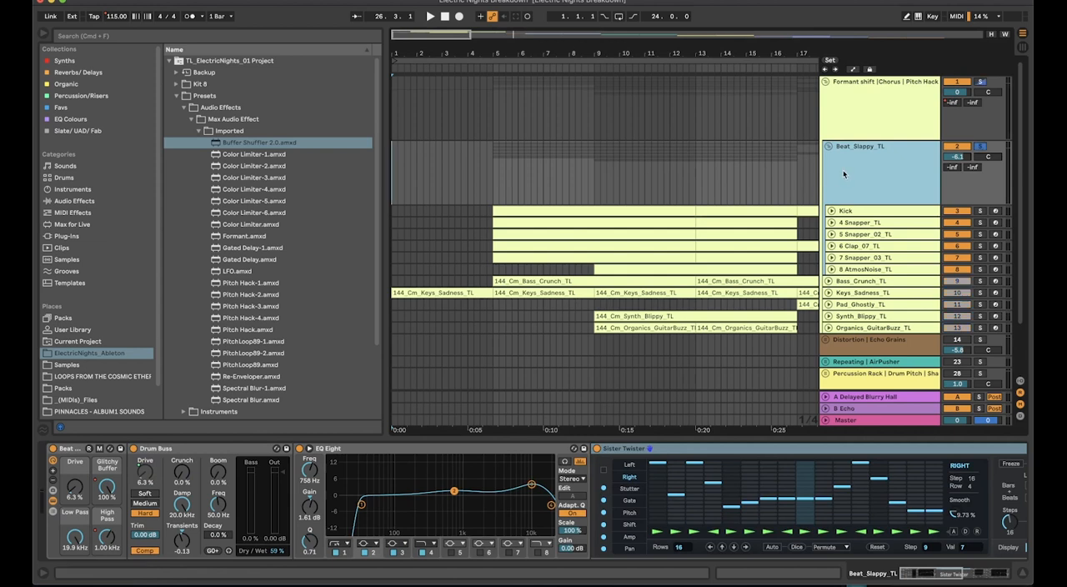
click(490, 181)
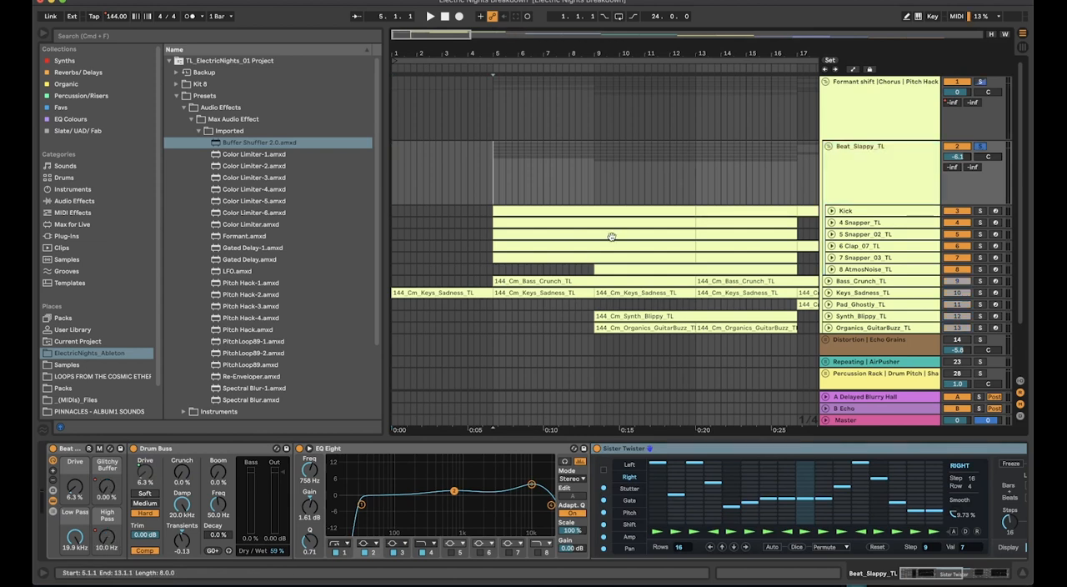
key(space)
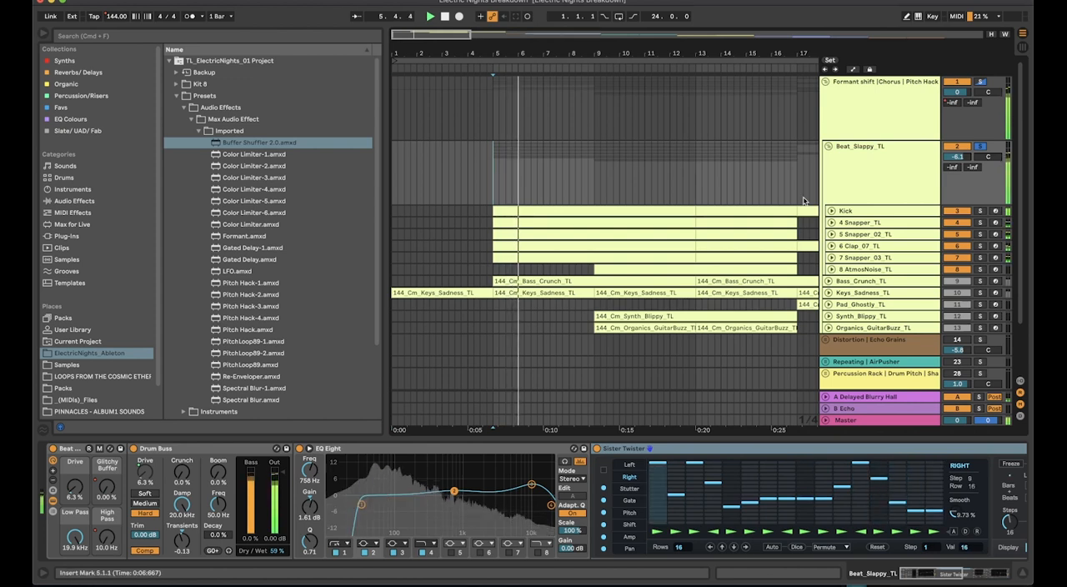
click(864, 180)
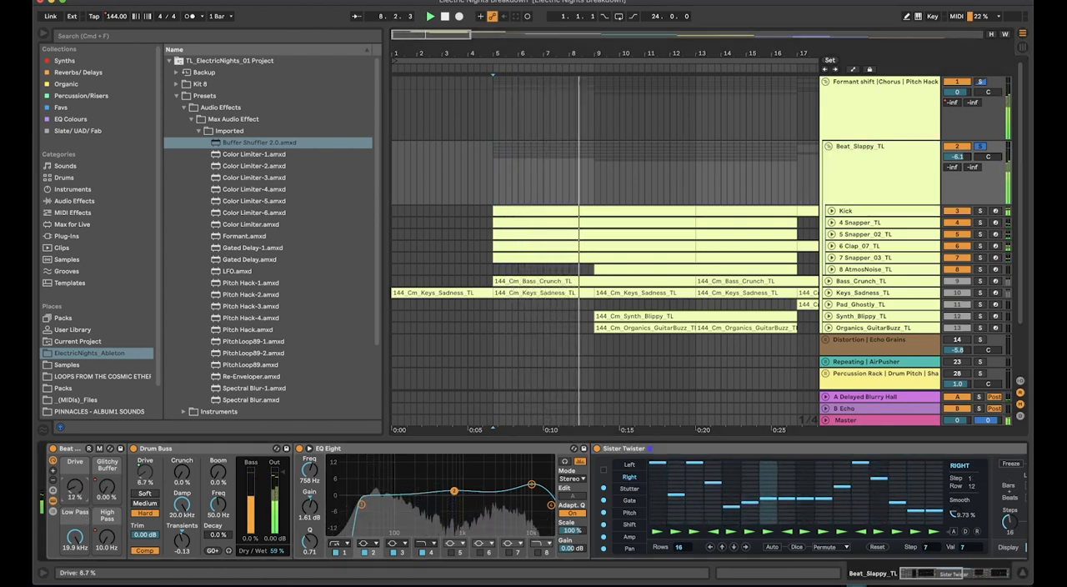
Sweep the rack's Drive and Glitchy Buffer macros during playback, ending both at 0%, and replay the beat from bar 5
drag(74, 487, 107, 432)
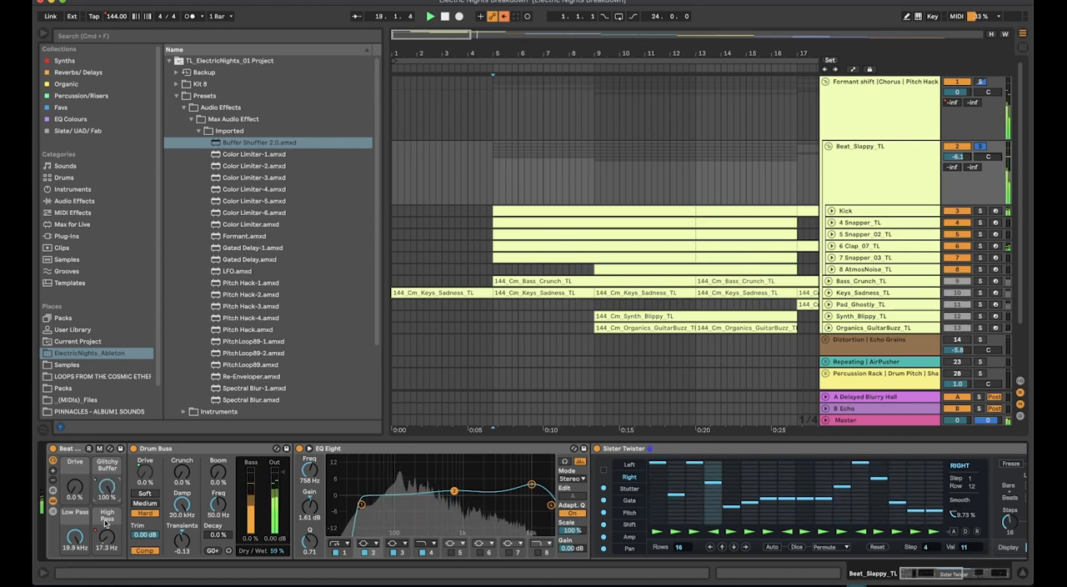
drag(106, 487, 106, 489)
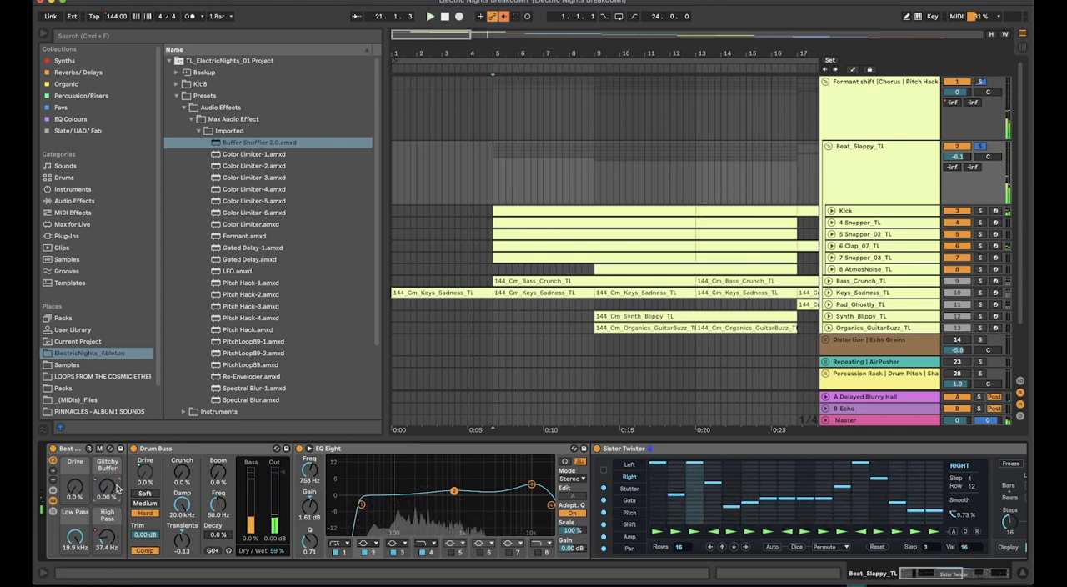
key(space)
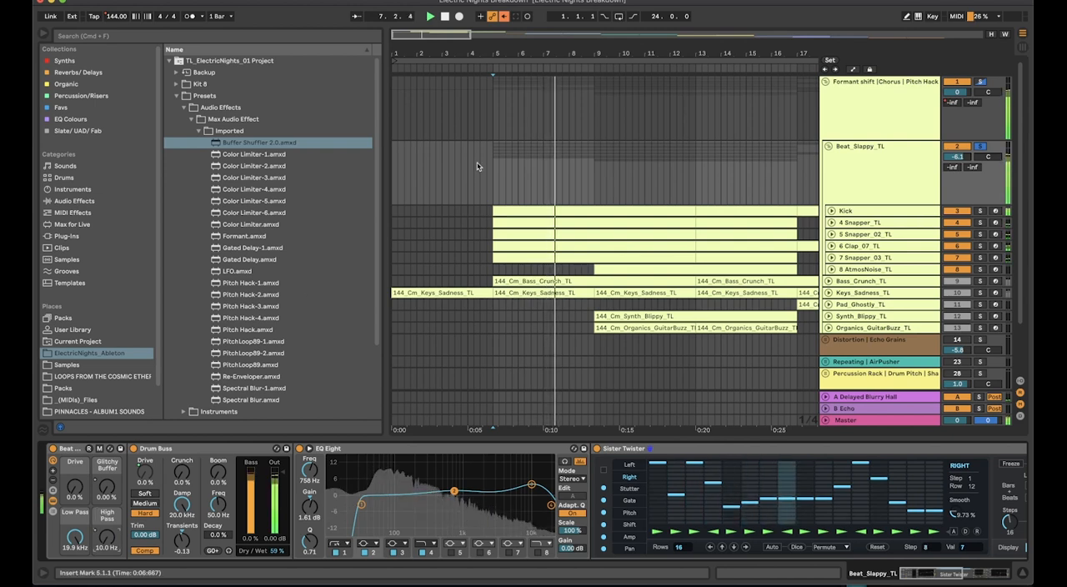
click(860, 156)
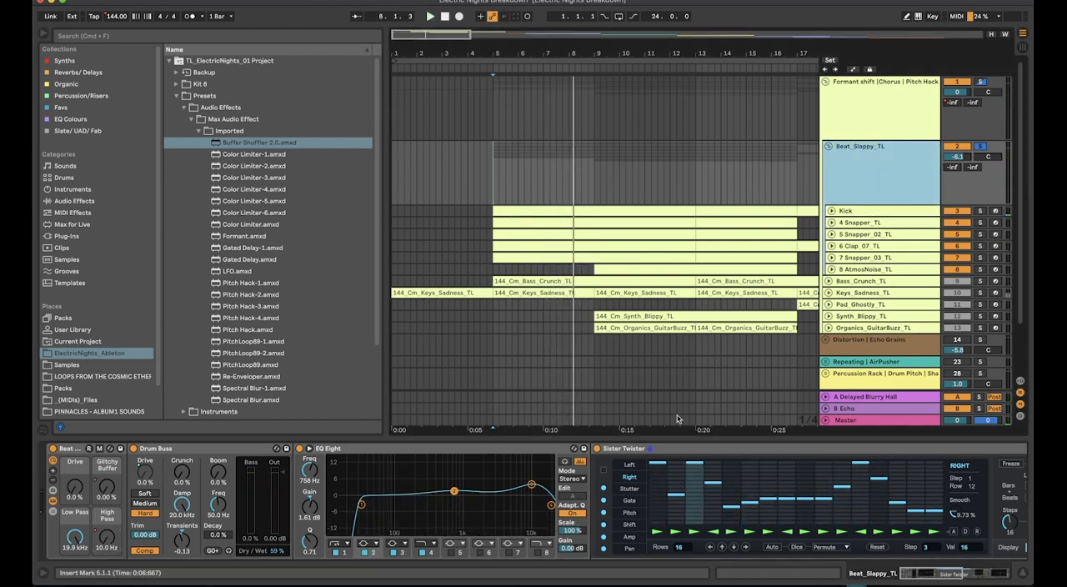
Examine Sister Twister's Stutter, Gate and Pitch step patterns and return to the Right pattern
click(884, 457)
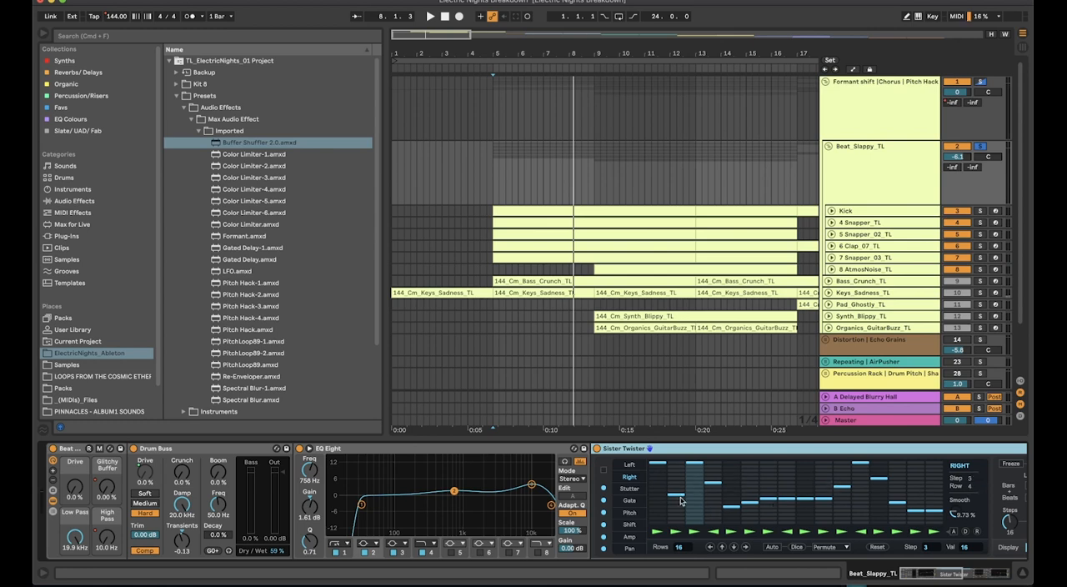
click(839, 192)
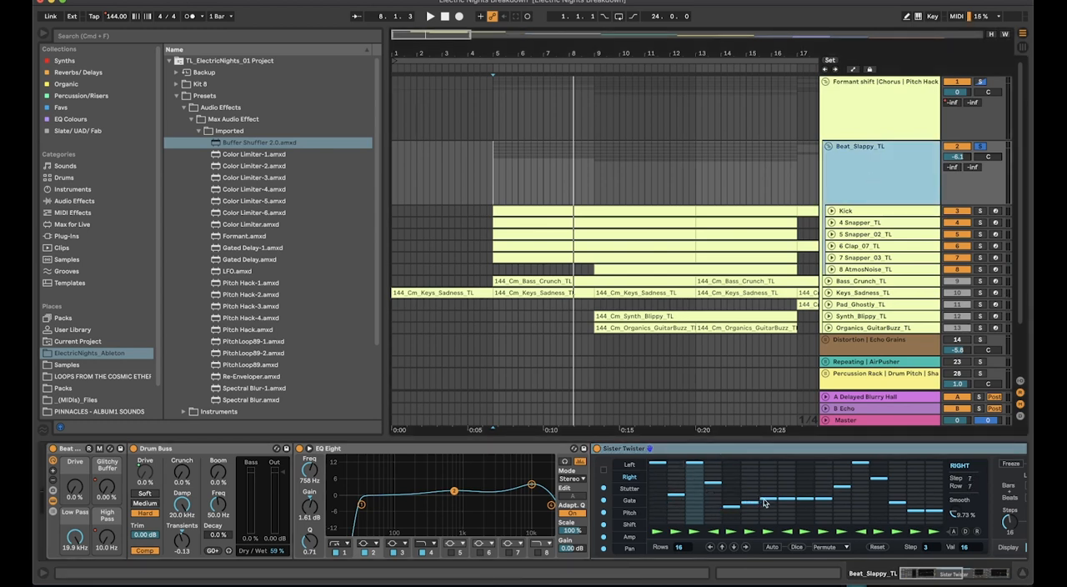
click(628, 489)
click(630, 500)
click(629, 513)
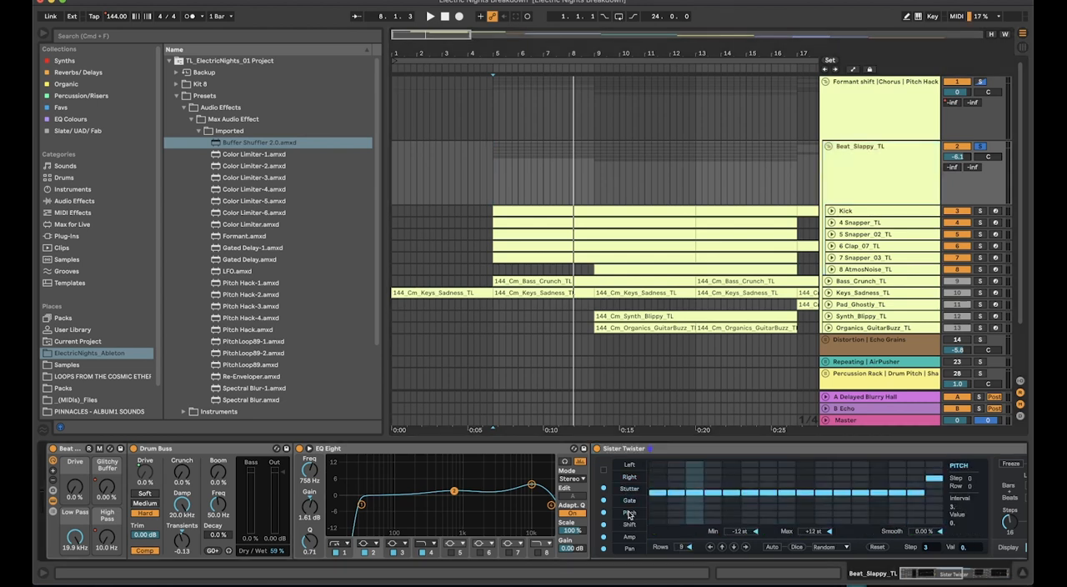
click(629, 489)
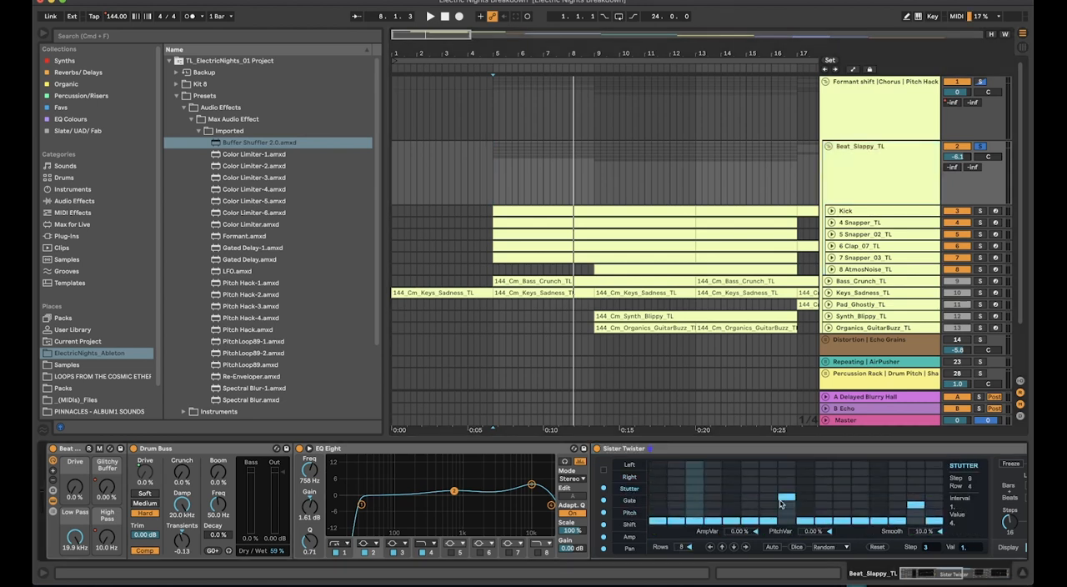
click(630, 477)
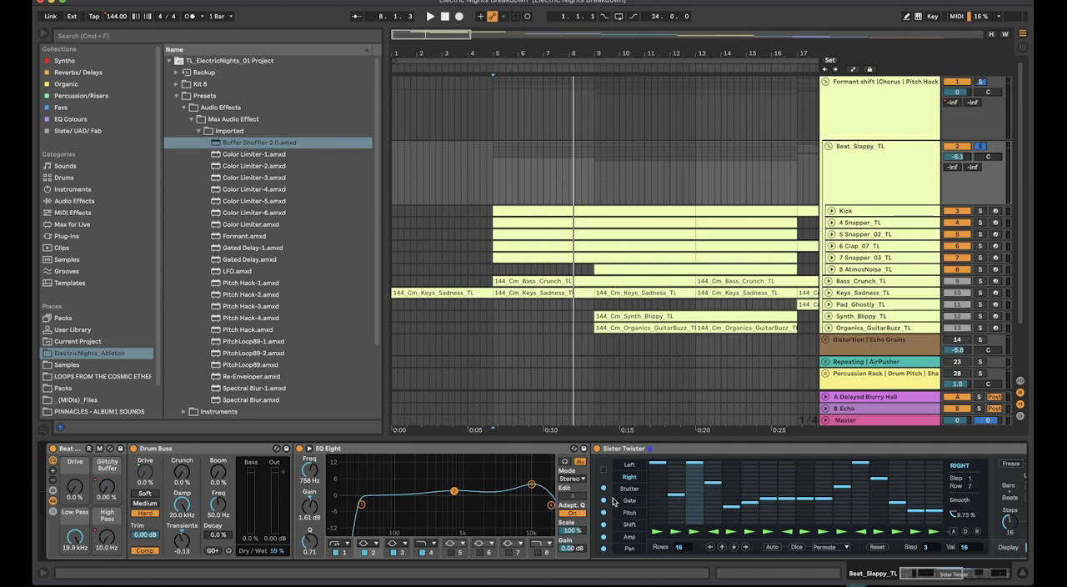
Examine Sister Twister's Gate, Stutter, Amp and Pitch step patterns, ending on Stutter, and look over the device's remaining controls
click(629, 501)
click(629, 489)
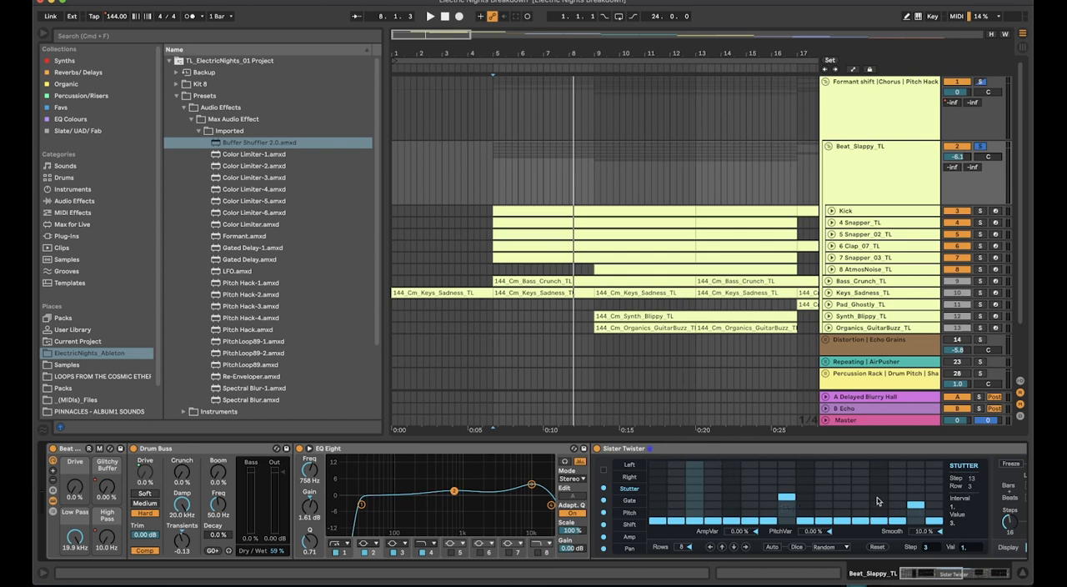
click(621, 525)
click(623, 534)
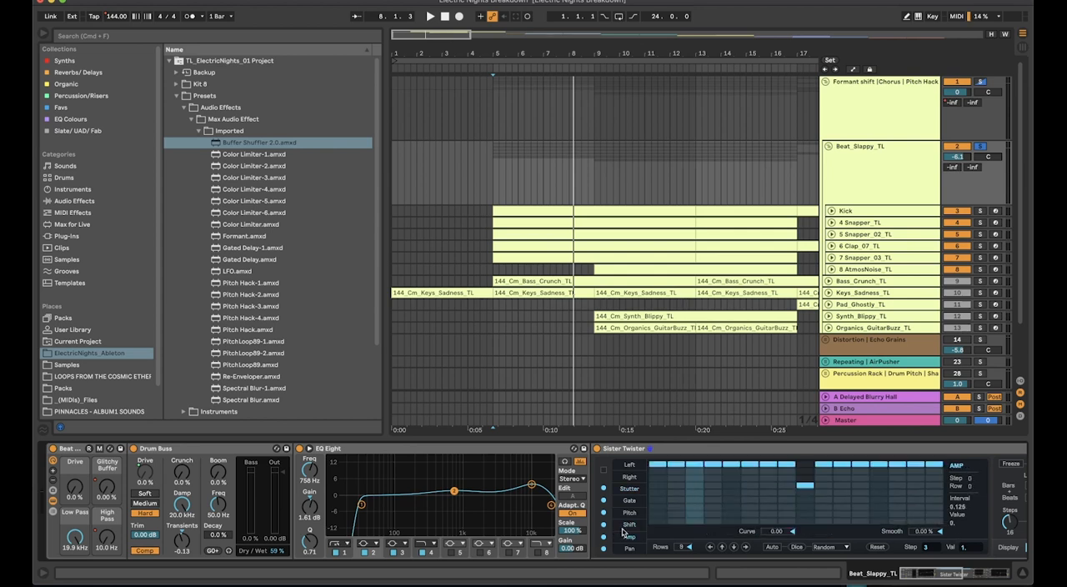
click(628, 511)
click(630, 501)
click(631, 488)
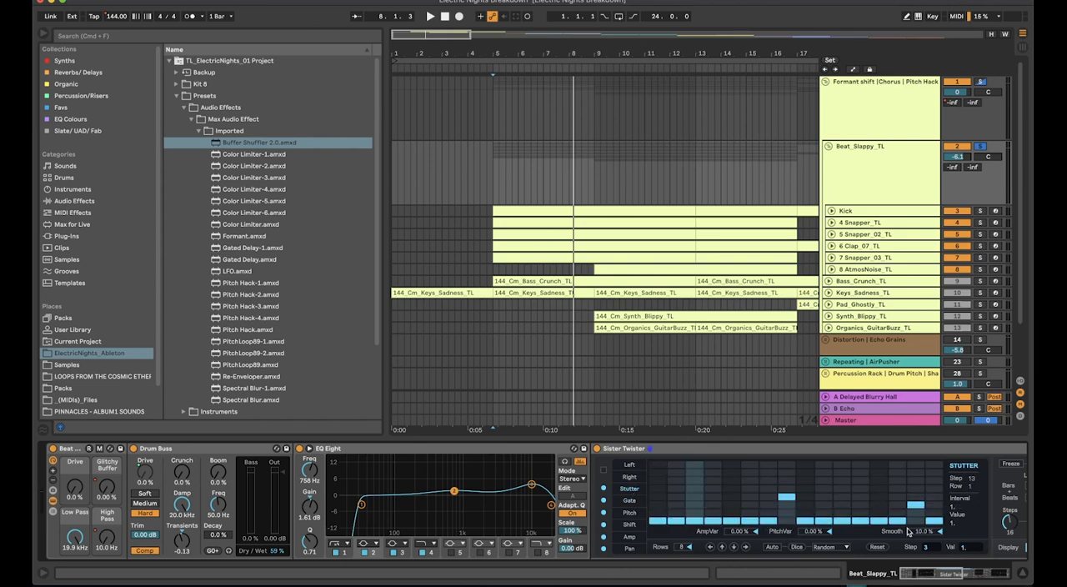
scroll(909, 531, right, 5)
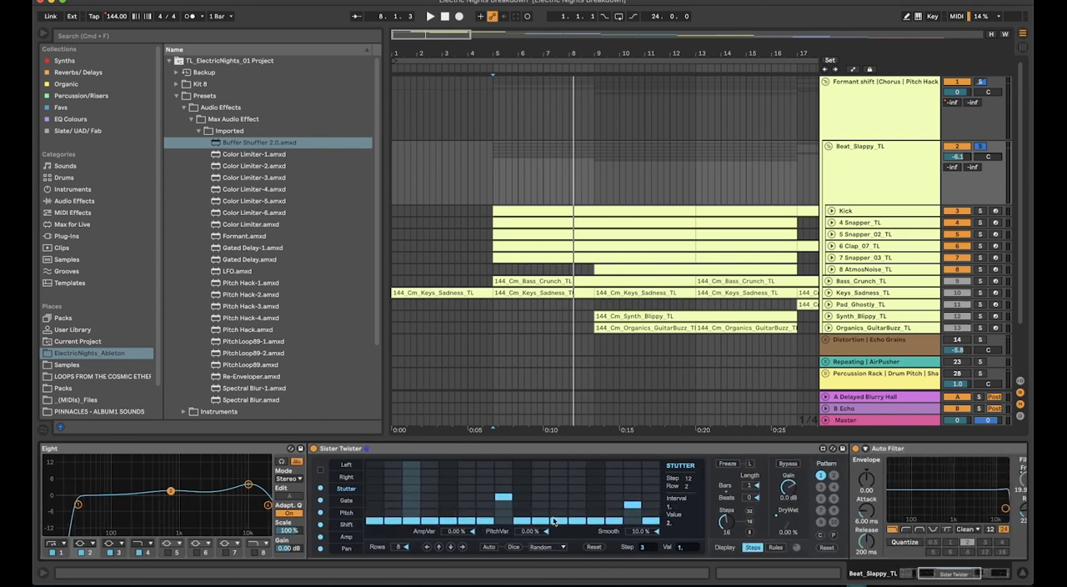
scroll(531, 500, left, 5)
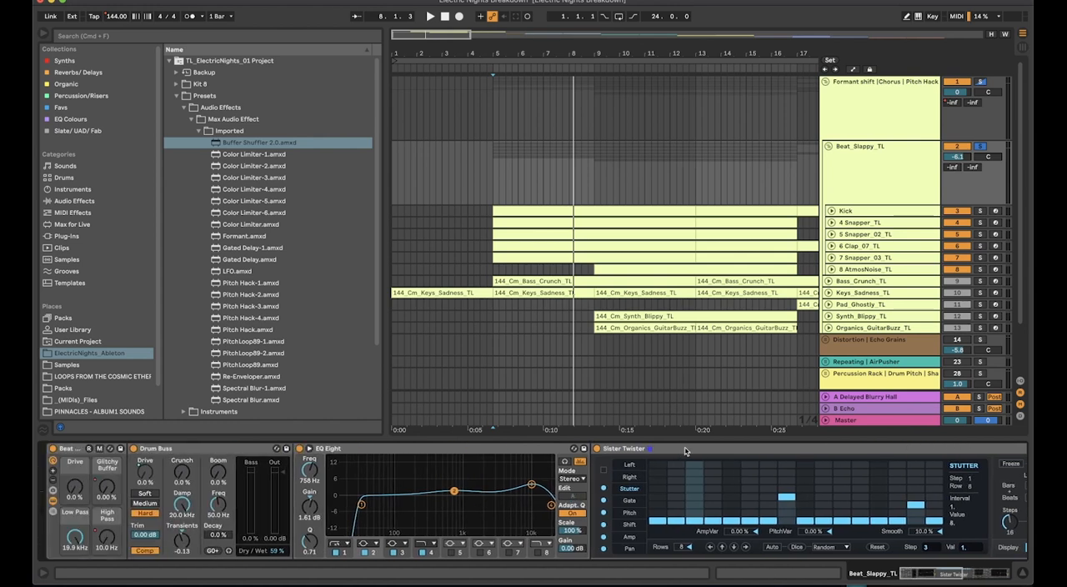
click(685, 450)
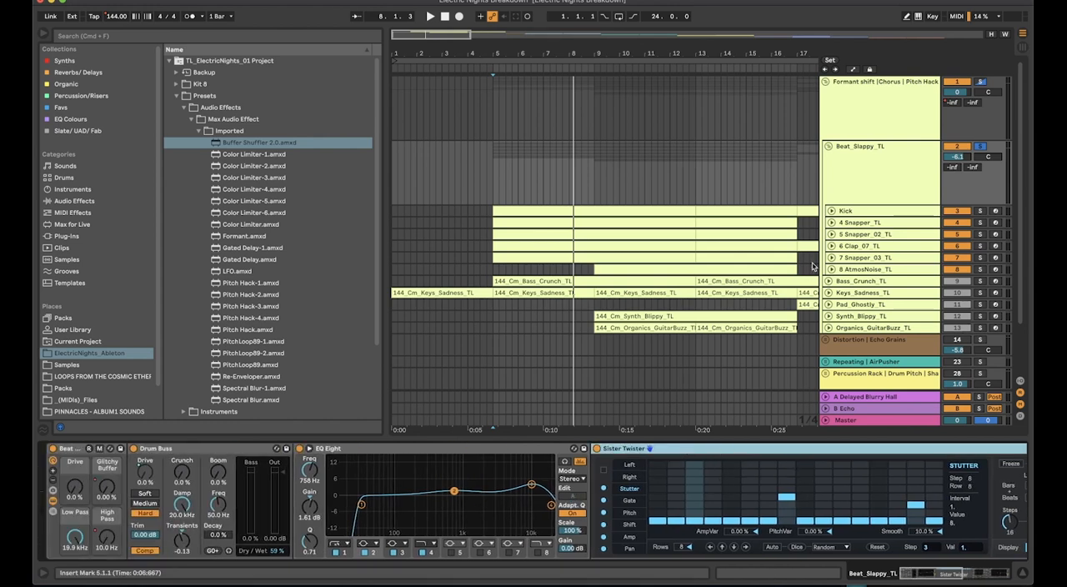
Show the Glitchy Buffer macro's automation on the Beat_Slappy_TL group and view its whole ramp from bar 17 to bar 25
click(870, 170)
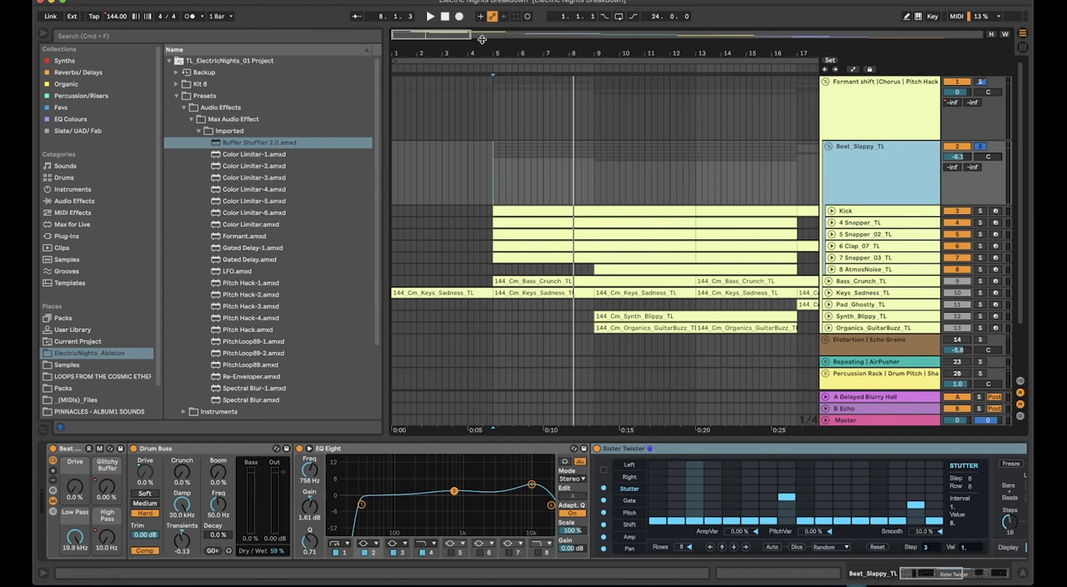
click(108, 492)
key(a)
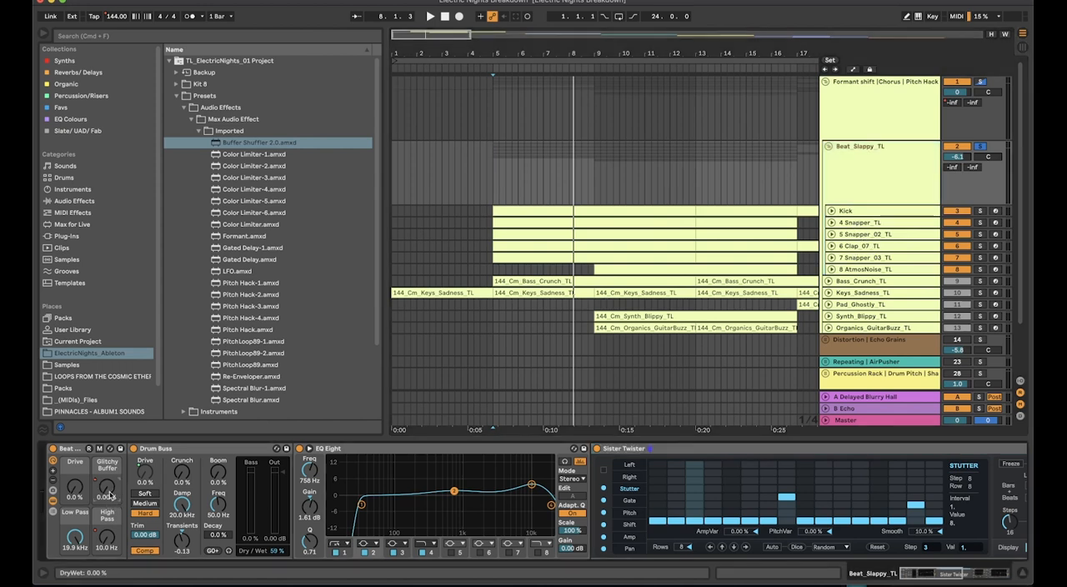
scroll(603, 241, right, 10)
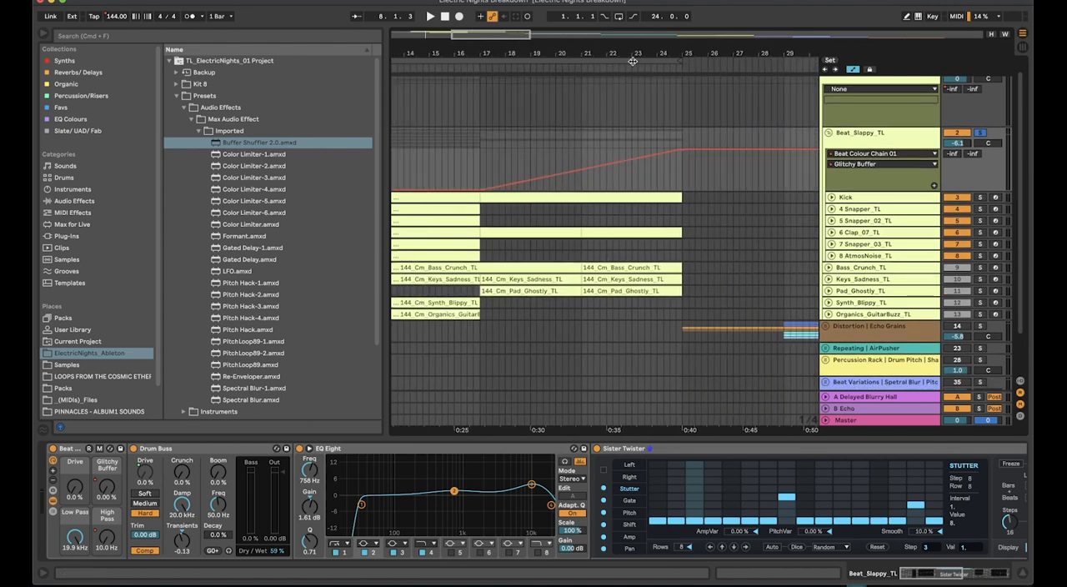
drag(667, 54, 726, 23)
click(852, 145)
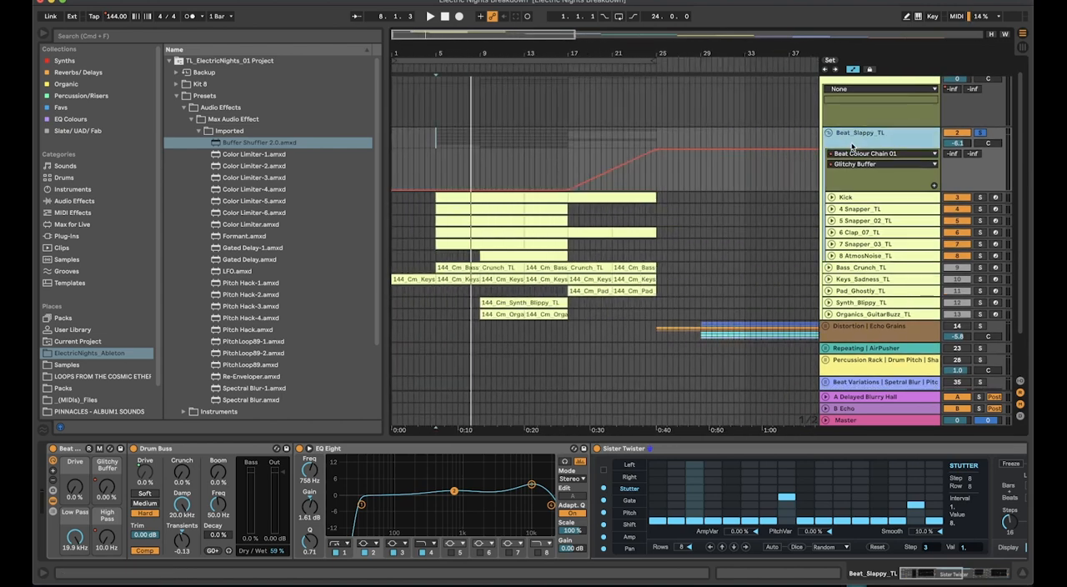
Fold and unfold the Beat_Slappy_TL group, then select its Kick track to show the kick's instrument rack
click(829, 133)
click(860, 168)
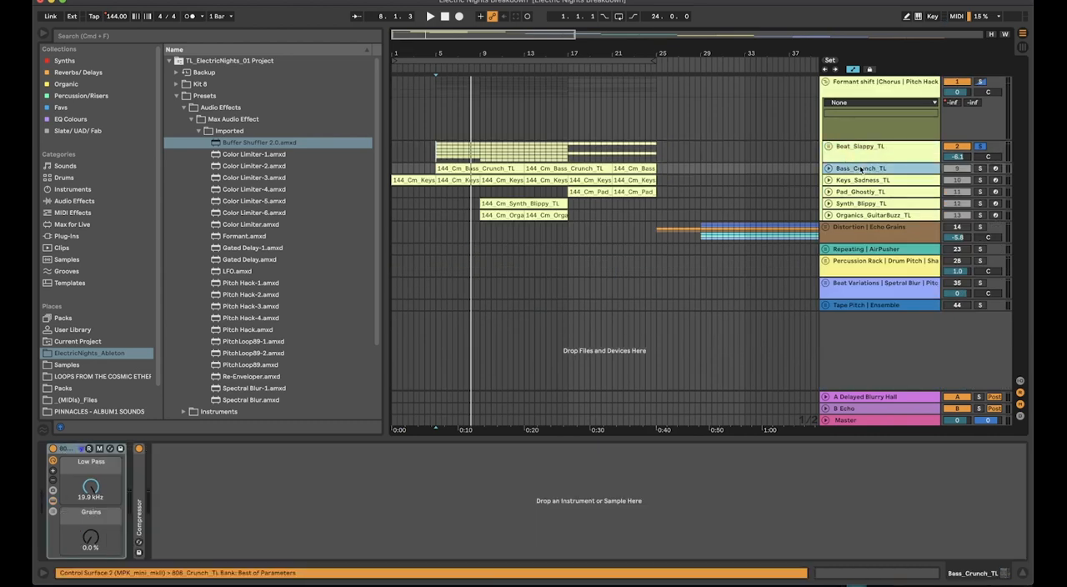
click(880, 107)
click(886, 169)
double_click(893, 153)
click(886, 214)
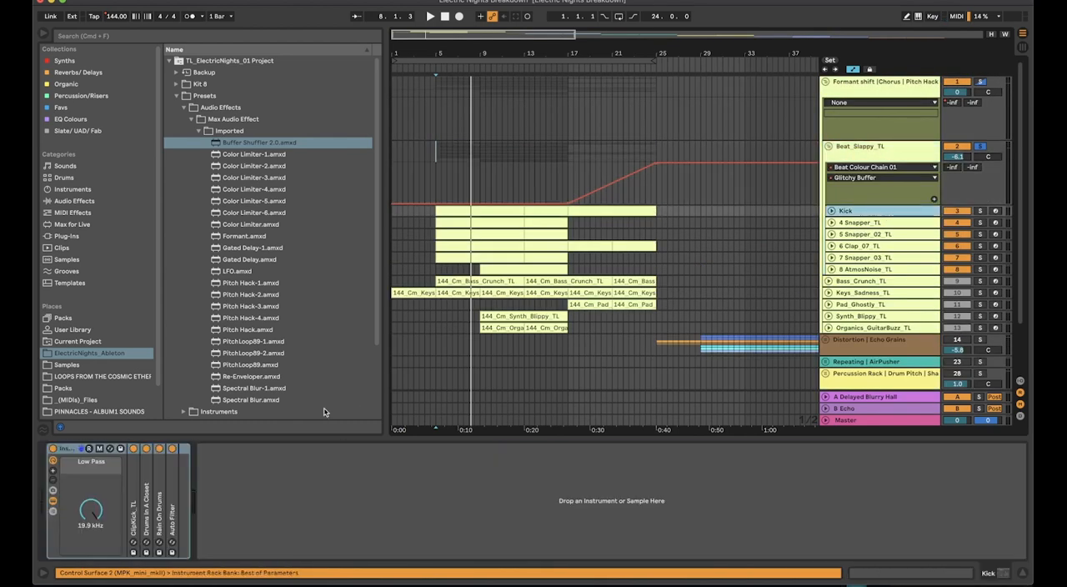
Solo and play the Kick track while expanding ClipKick_TL, Drums In A Closet, Rain On Drums and Auto Filter in its rack
click(146, 495)
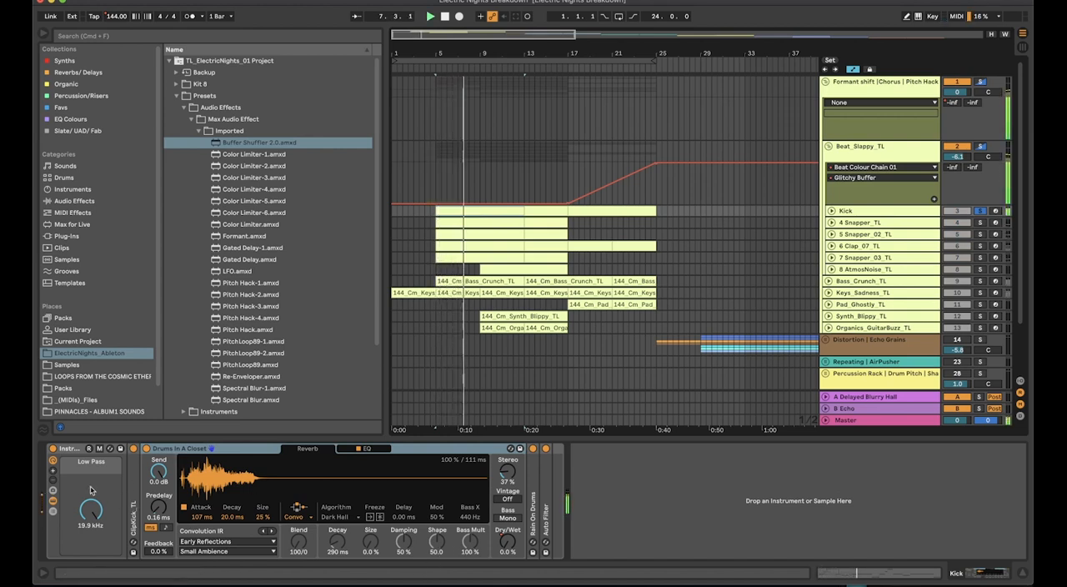
double_click(134, 495)
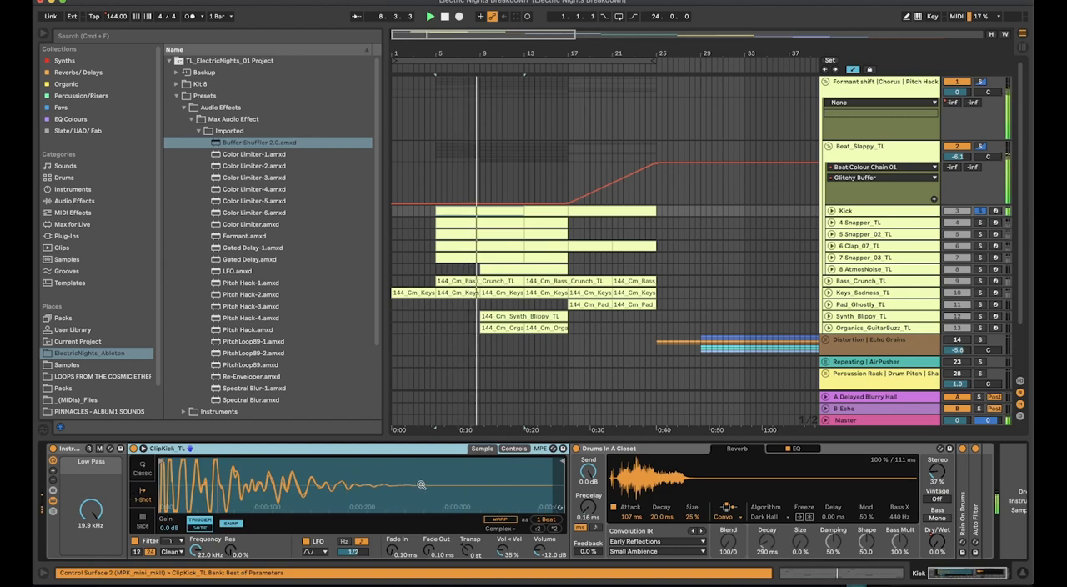
scroll(741, 512, right, 2)
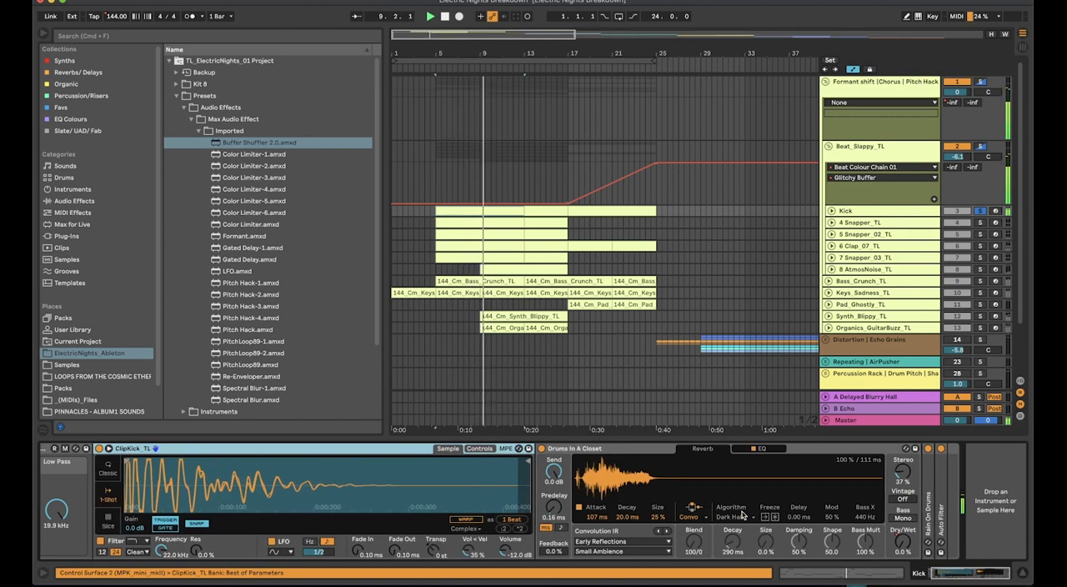
double_click(925, 492)
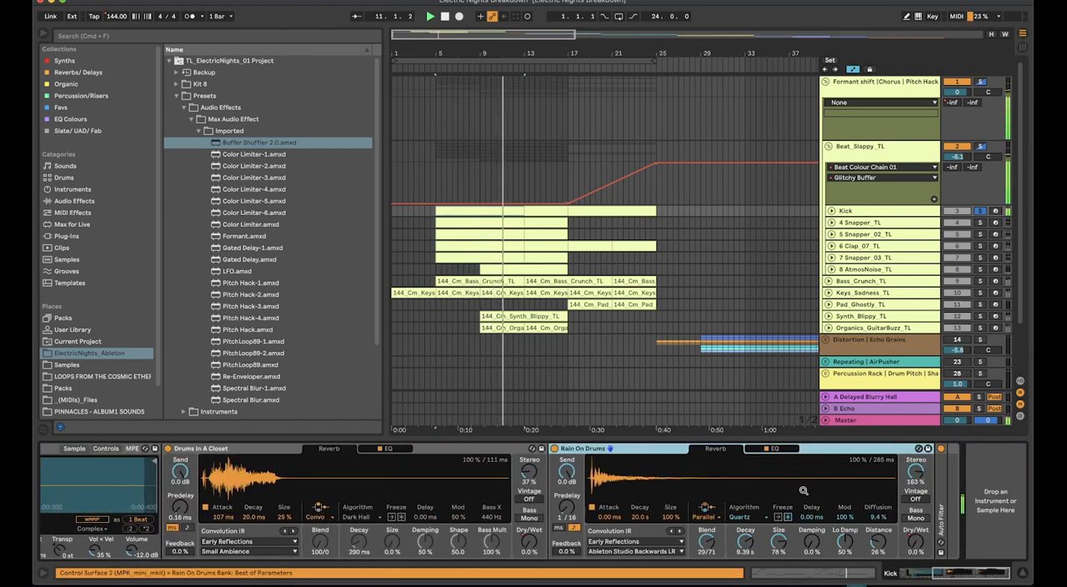
double_click(942, 487)
scroll(943, 484, right, 5)
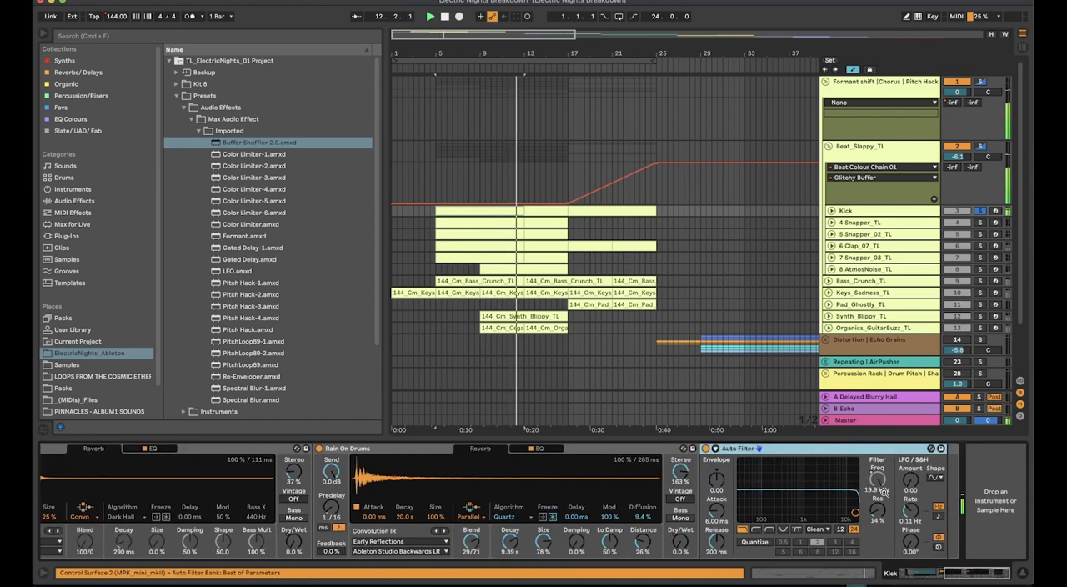
scroll(884, 492, left, 10)
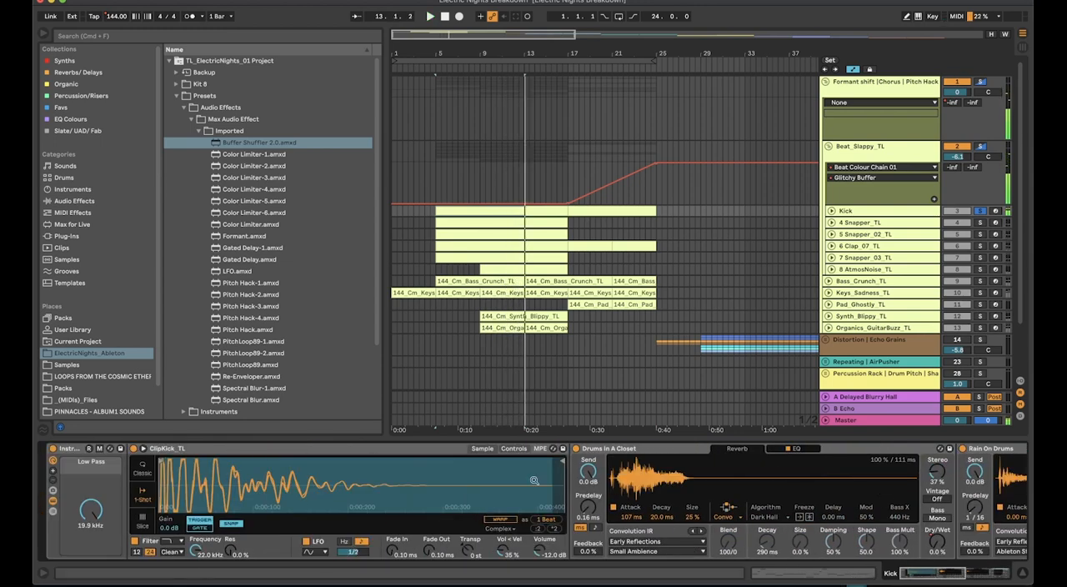
Examine the Kick clip's MIDI notes in an enlarged note editor during playback, and shrink the editor again
click(516, 210)
double_click(516, 210)
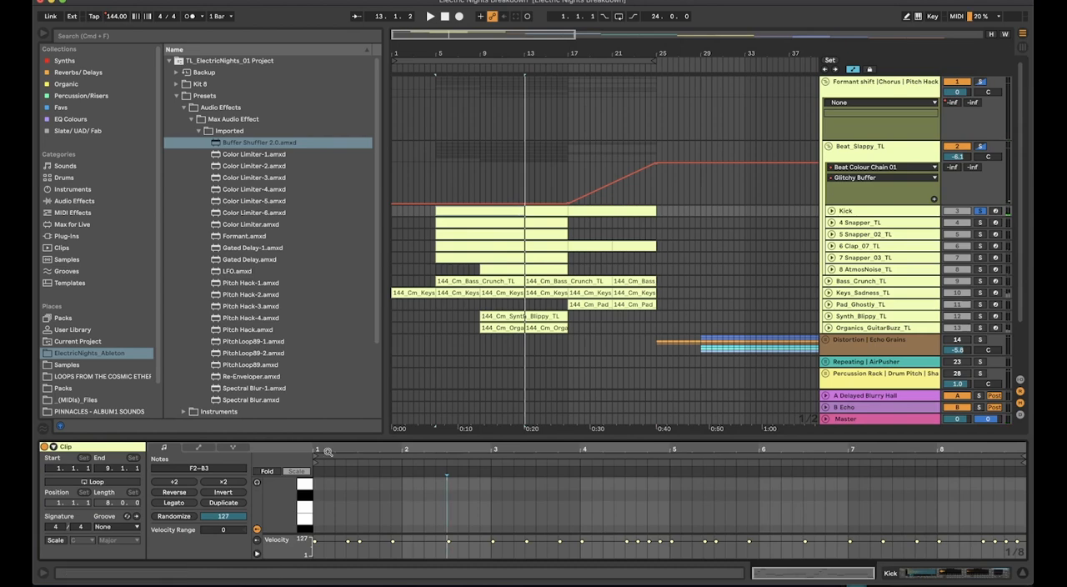
drag(324, 439, 340, 42)
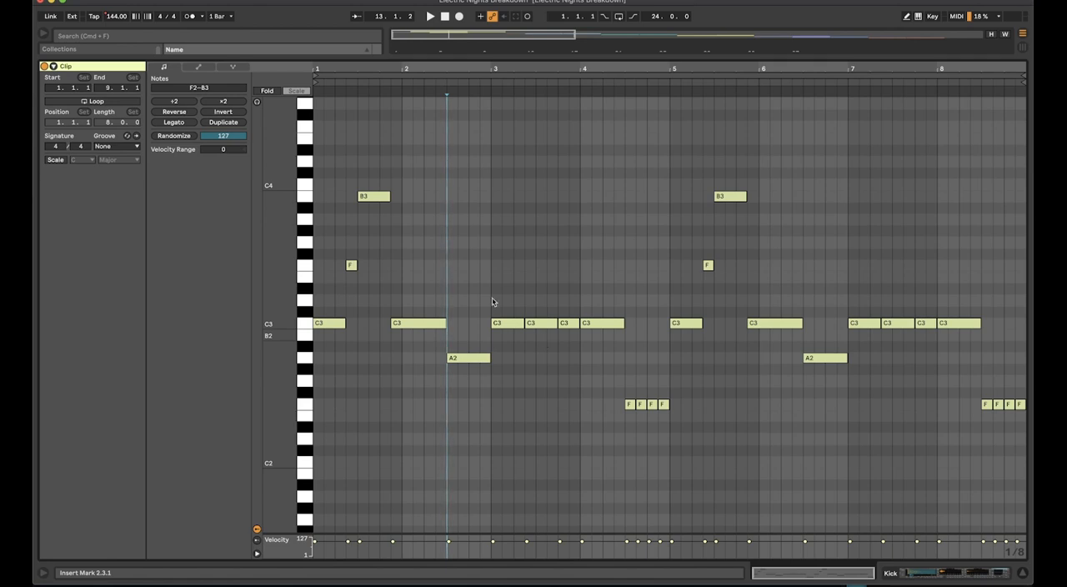
key(space)
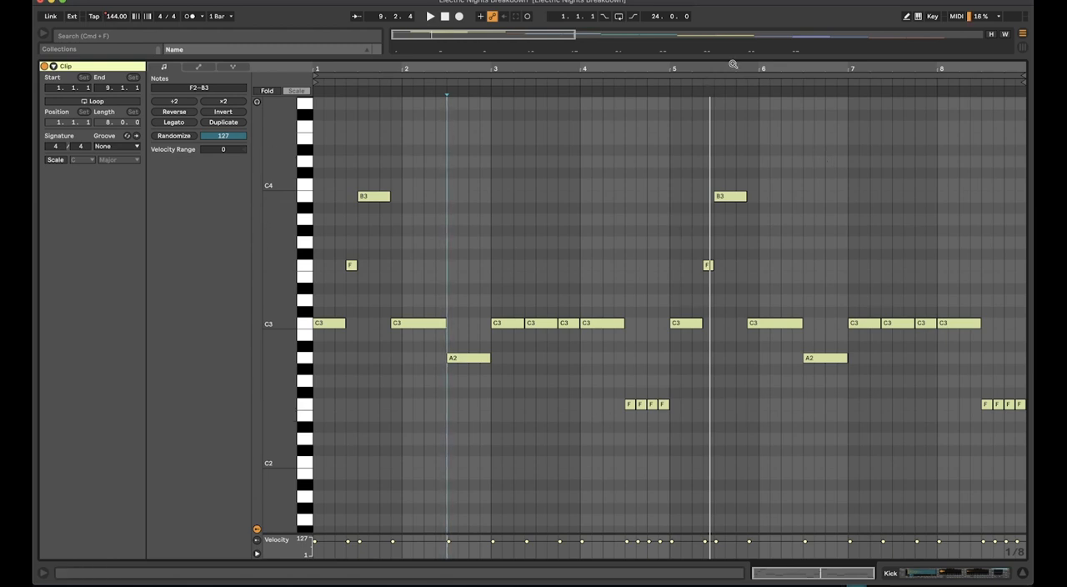
drag(734, 58, 796, 441)
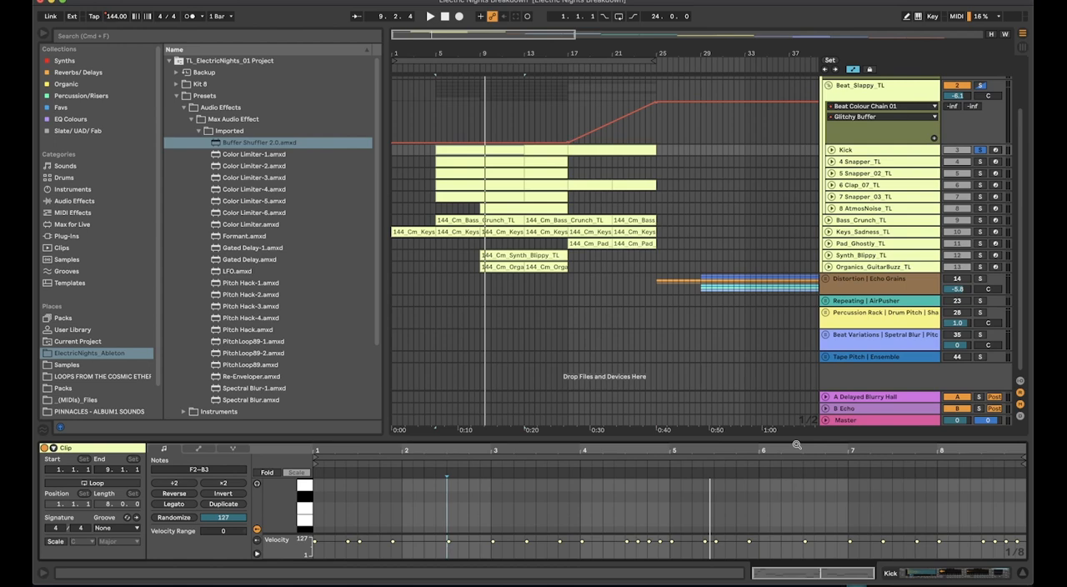
drag(610, 435, 584, 447)
Solo and play the 4 Snapper_TL, 5 Snapper_02_TL and 6 Clap_07_TL tracks one after another, showing each one's Simpler
click(866, 163)
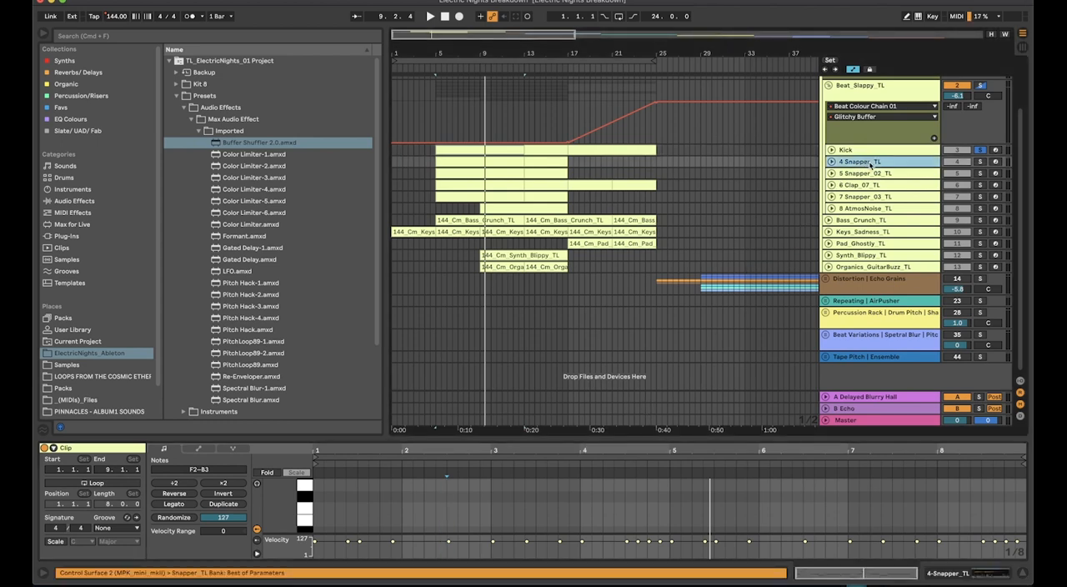
double_click(869, 165)
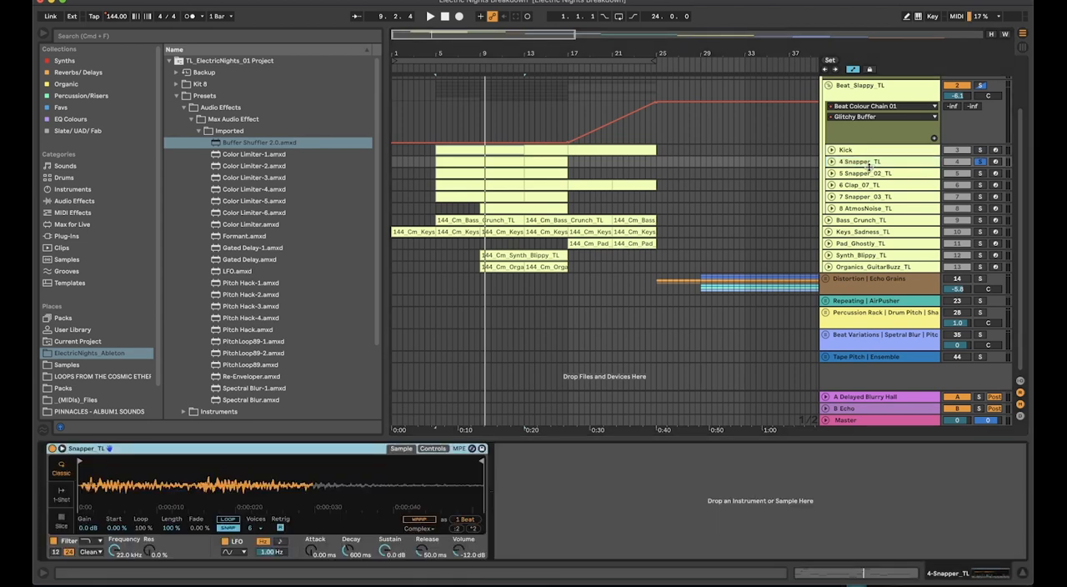
key(space)
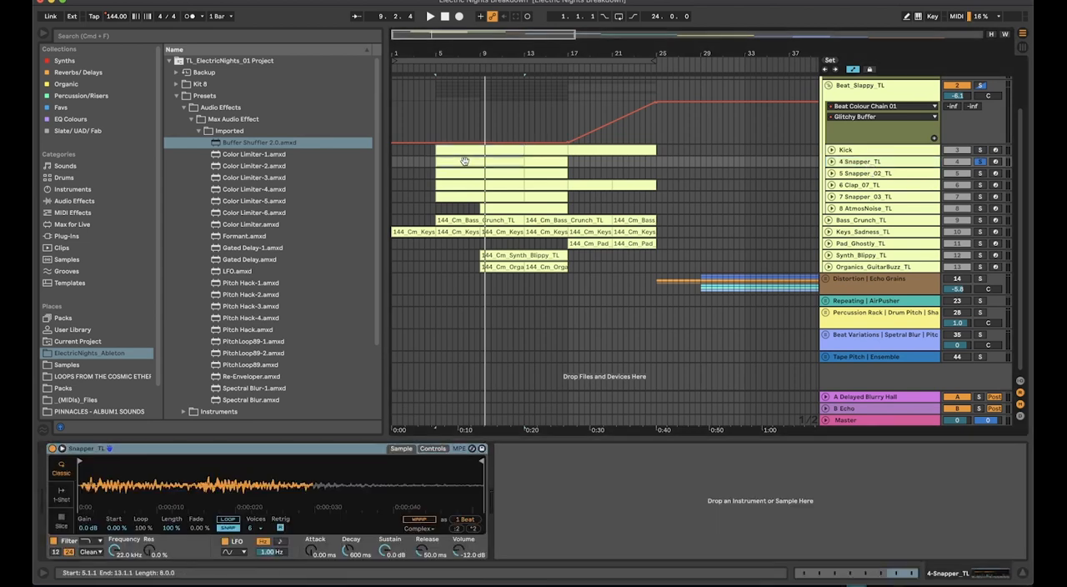
click(885, 173)
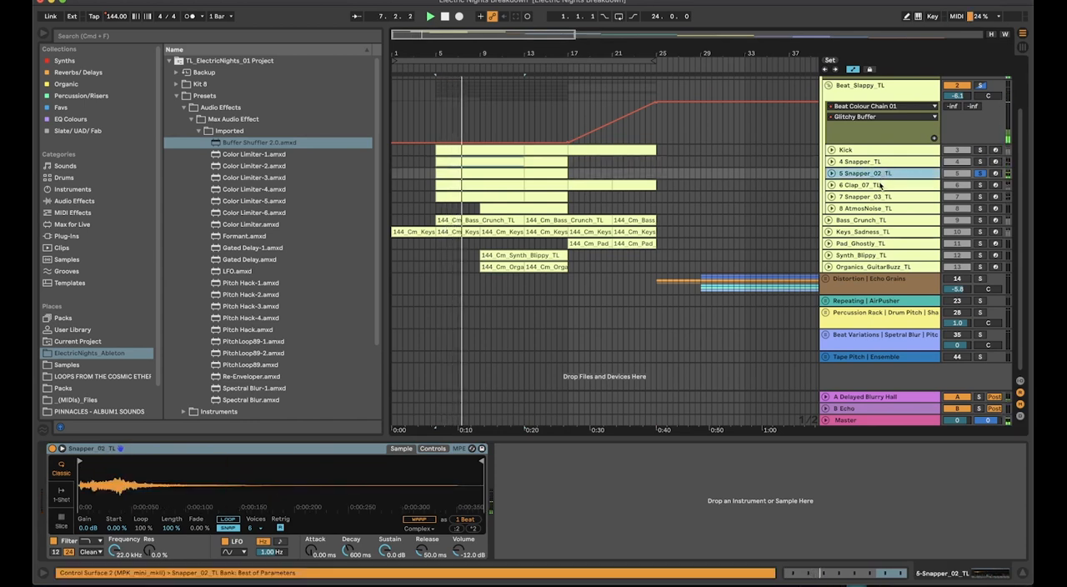
click(878, 185)
key(s)
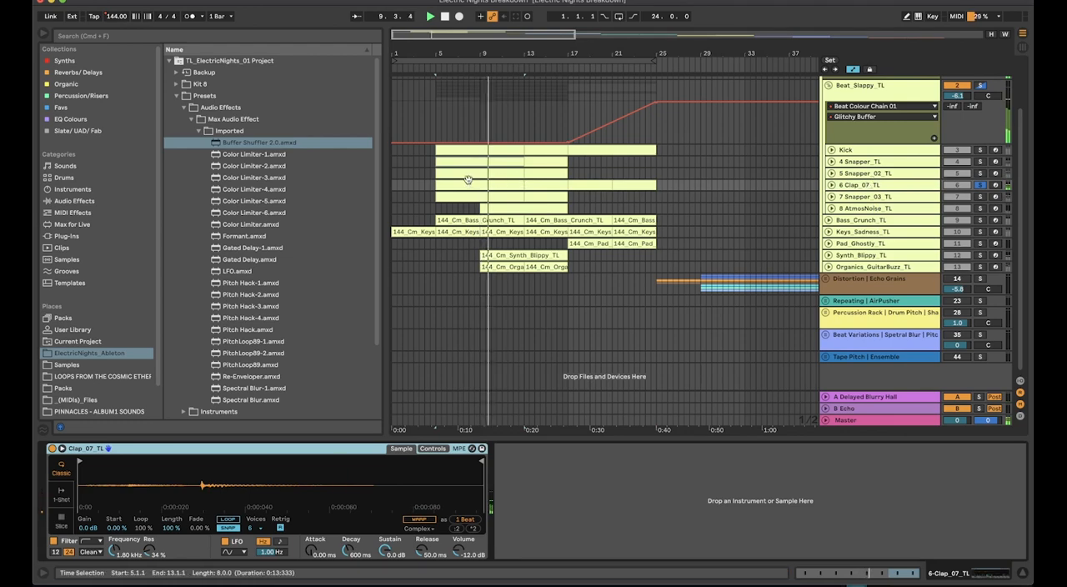
Open the 6 Clap_07_TL clip's MIDI notes and enlarge the note editor to examine the pattern
click(495, 182)
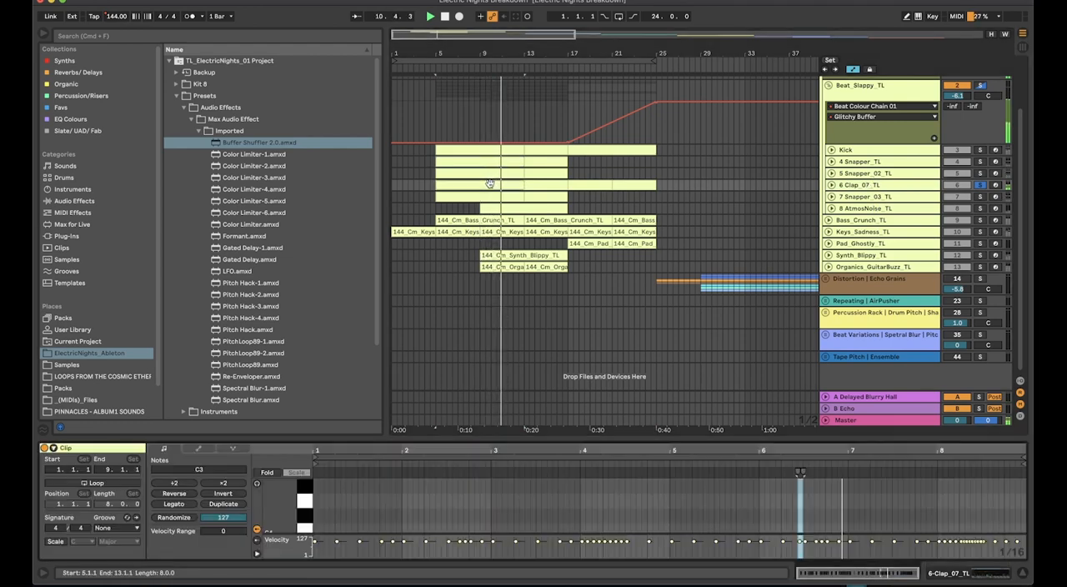
double_click(495, 182)
drag(556, 436, 556, 140)
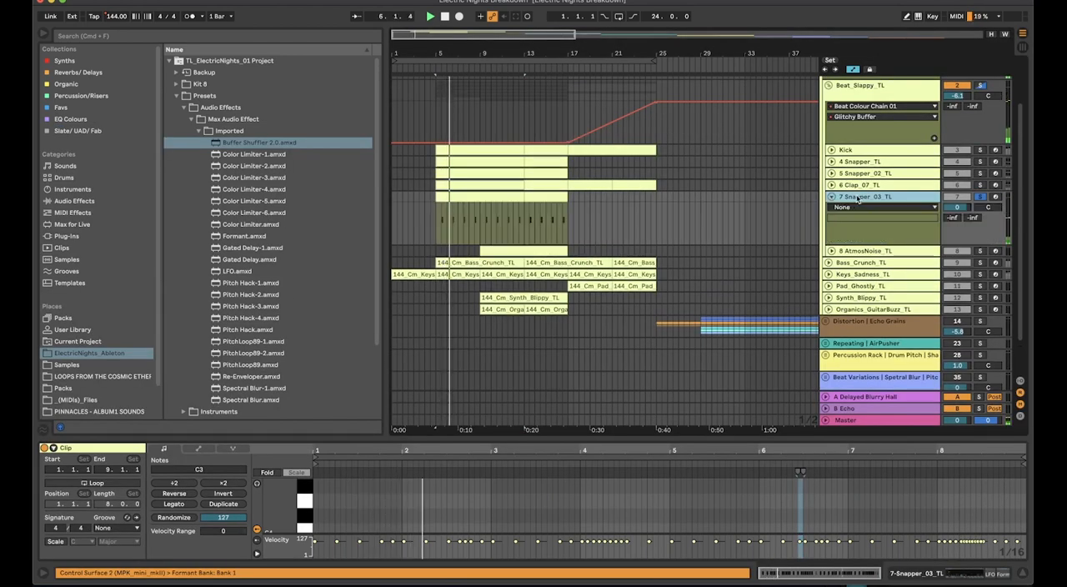
Show the 7 Snapper_03_TL track's LFO and Formant devices, inspect the LFO Rate and Formant controls, and replay the soloed track from bar 5
double_click(858, 197)
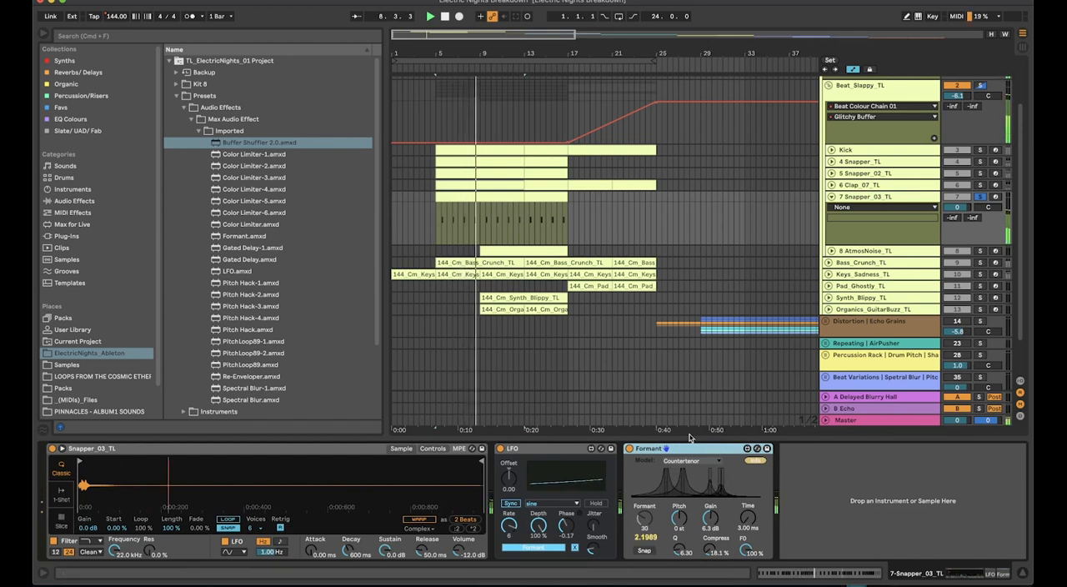
click(548, 450)
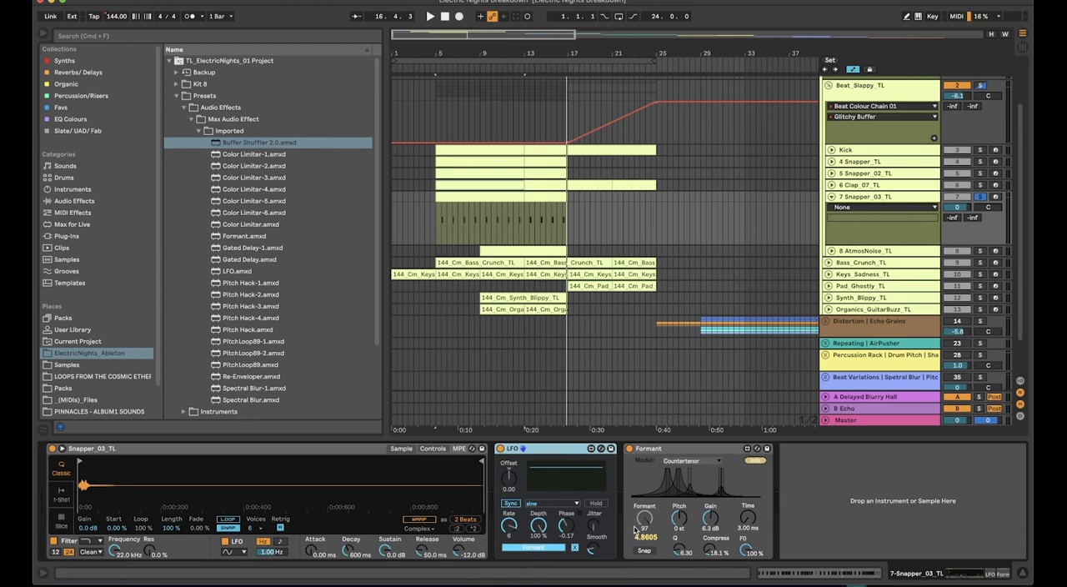
click(507, 528)
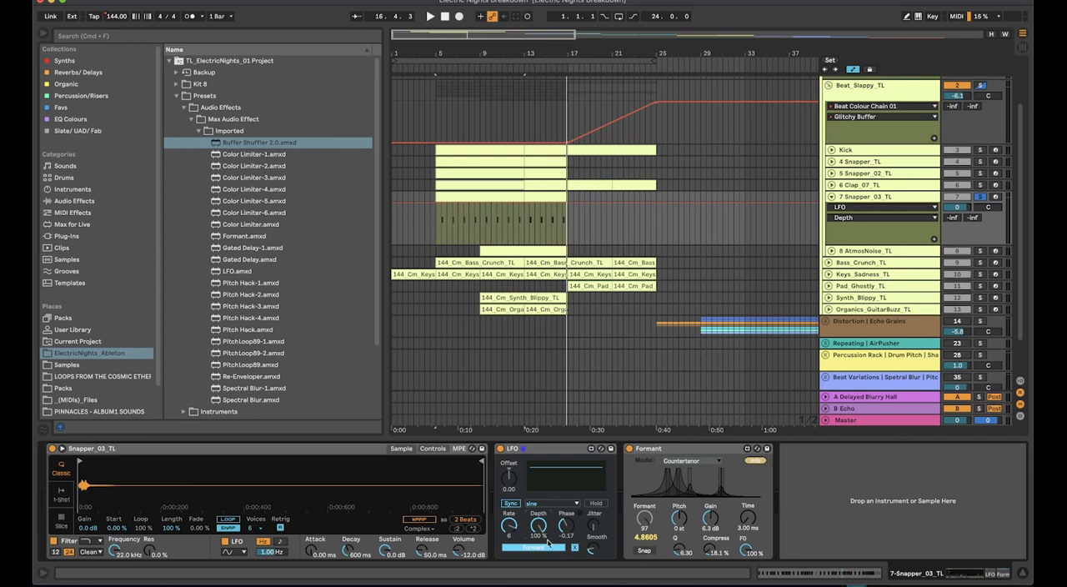
click(644, 521)
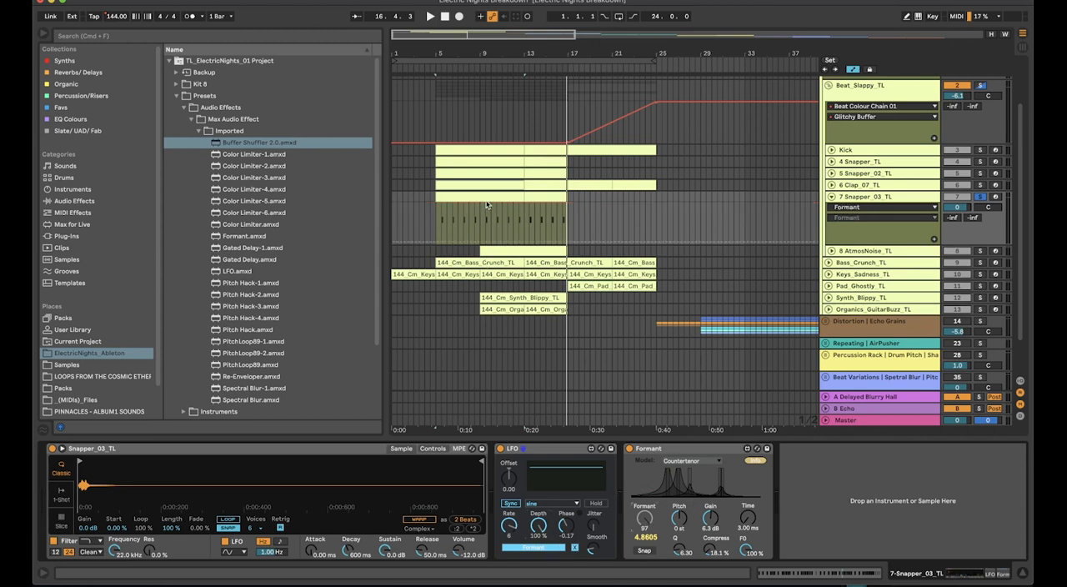
key(space)
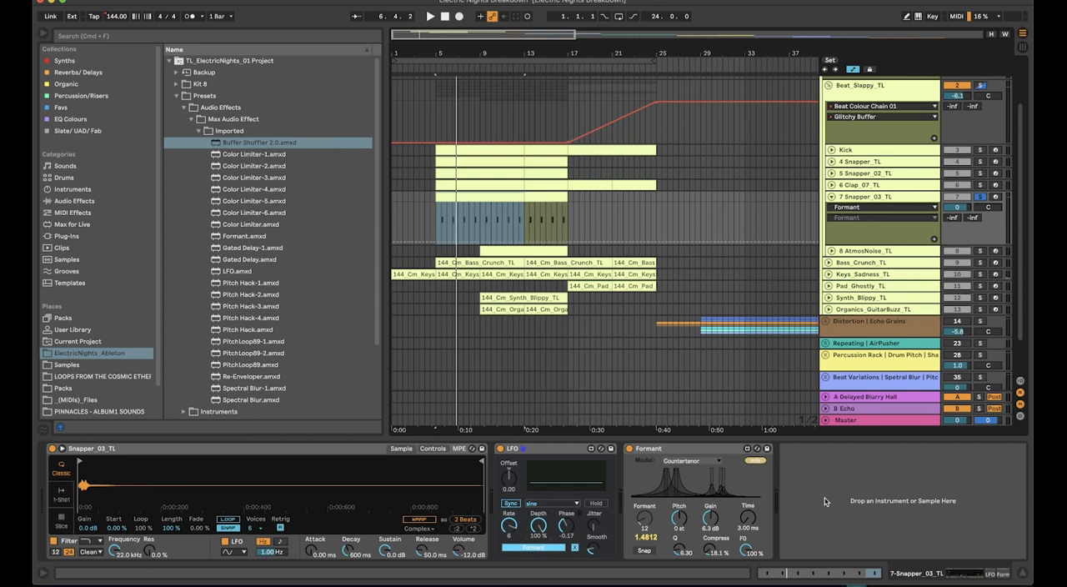
click(900, 198)
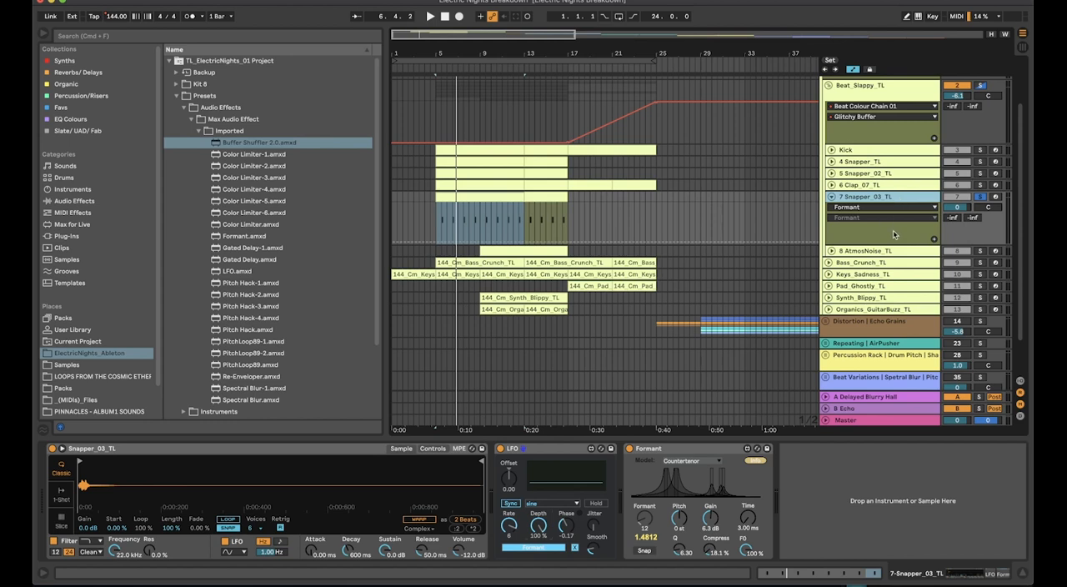
Unfold the 8 AtmosNoise_TL track, solo it and play its clip from bar 9
click(908, 254)
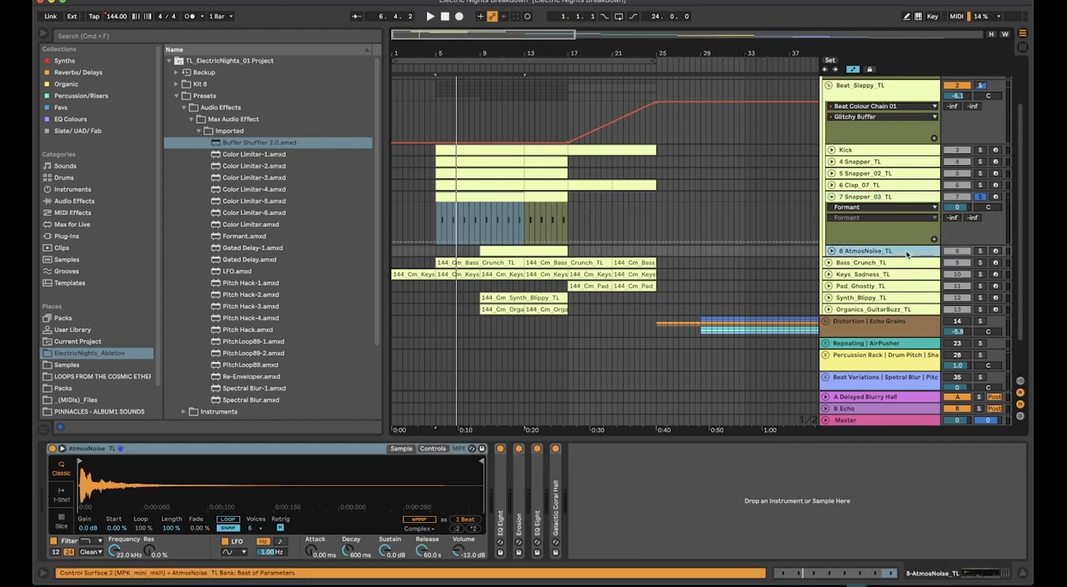
click(898, 200)
click(892, 250)
click(542, 247)
click(831, 251)
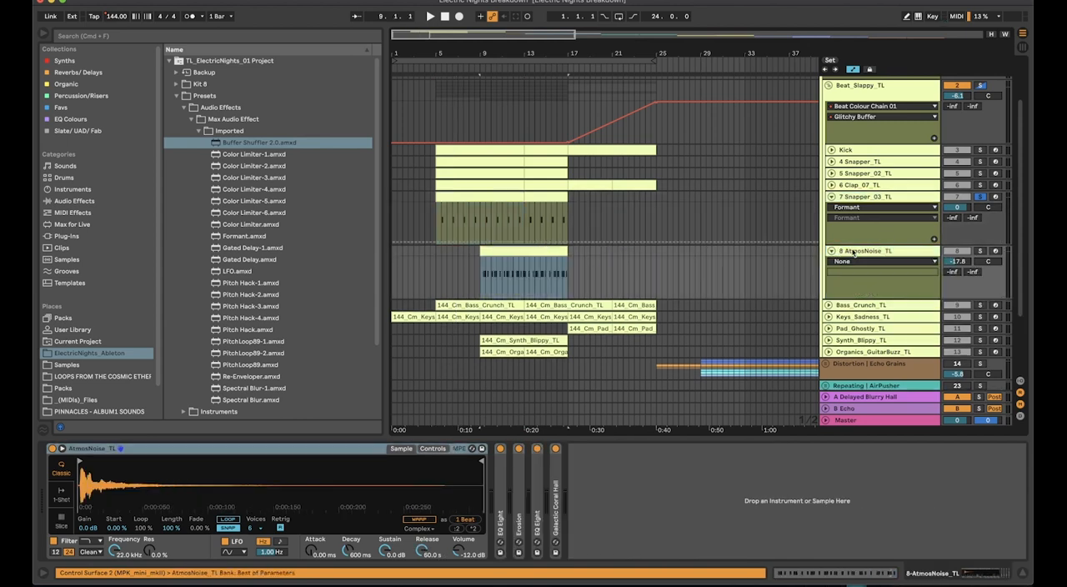
key(space)
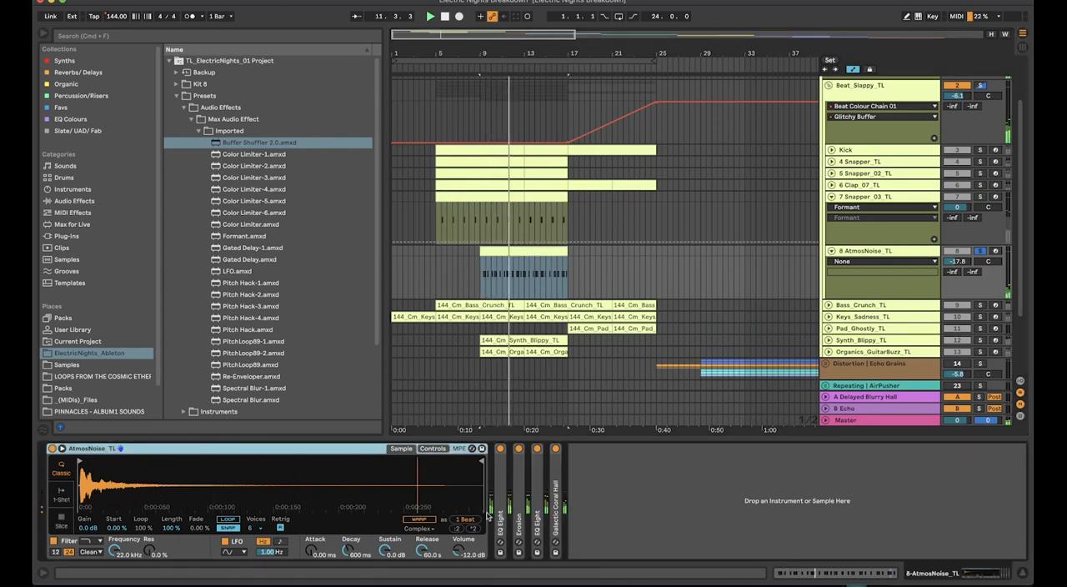
Expand AtmosNoise_TL's Erosion, second EQ Eight and Galactic Coral Hall reverb, and compare the sound with Erosion bypassed and active
double_click(517, 474)
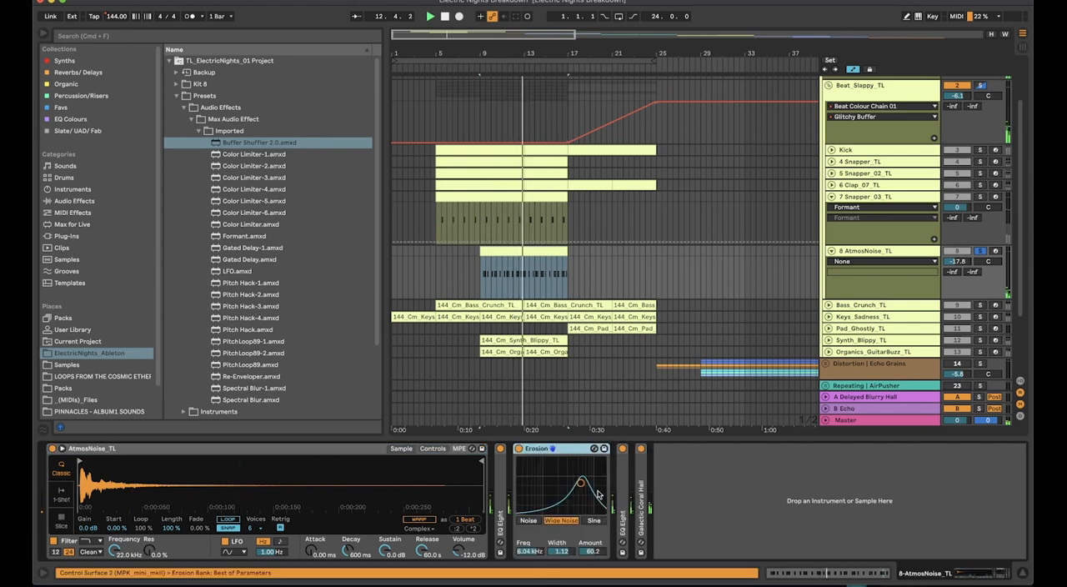
double_click(623, 487)
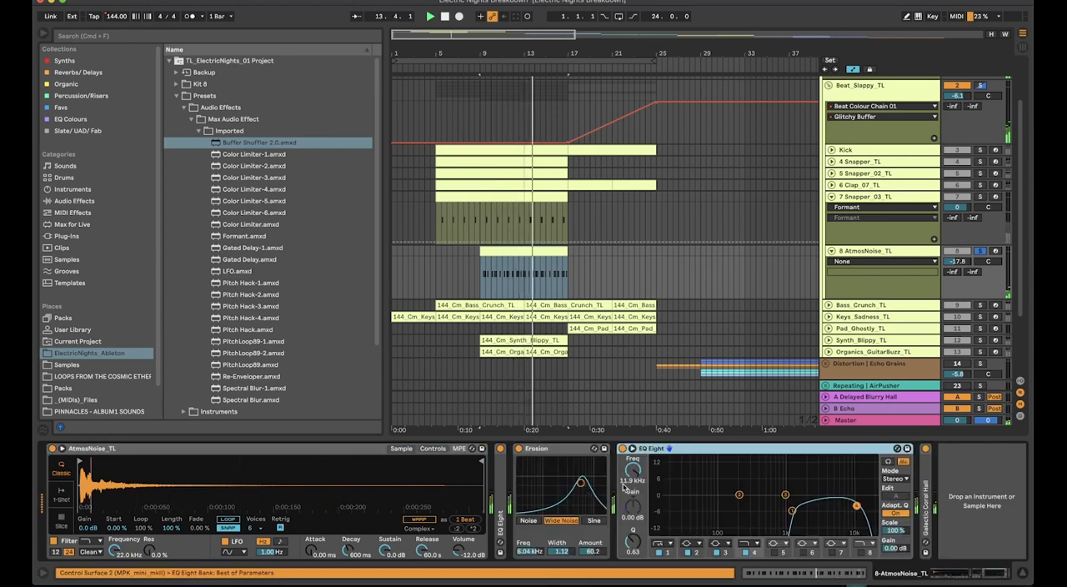
click(518, 448)
click(518, 449)
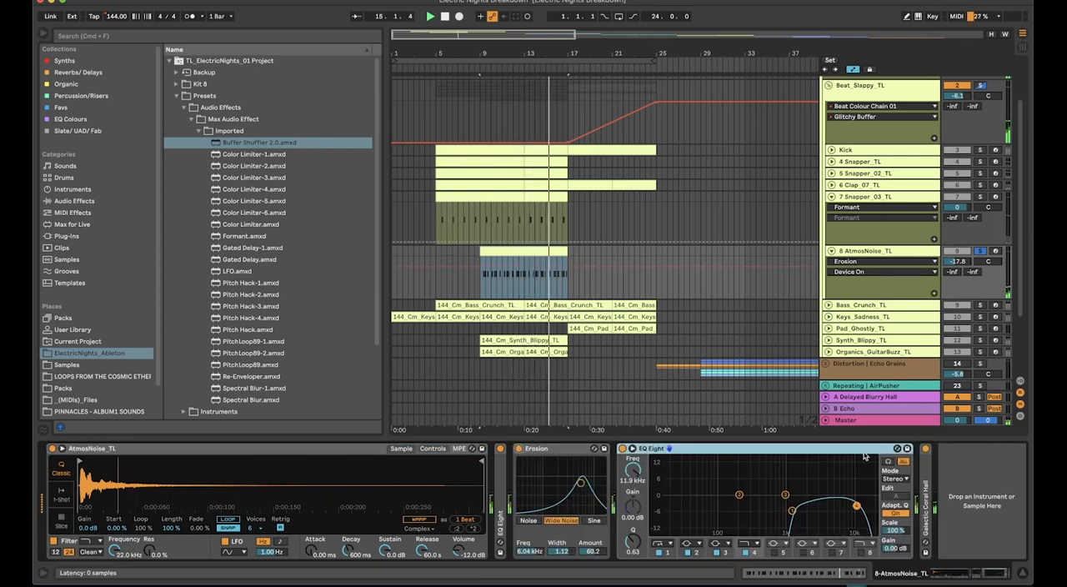
double_click(925, 500)
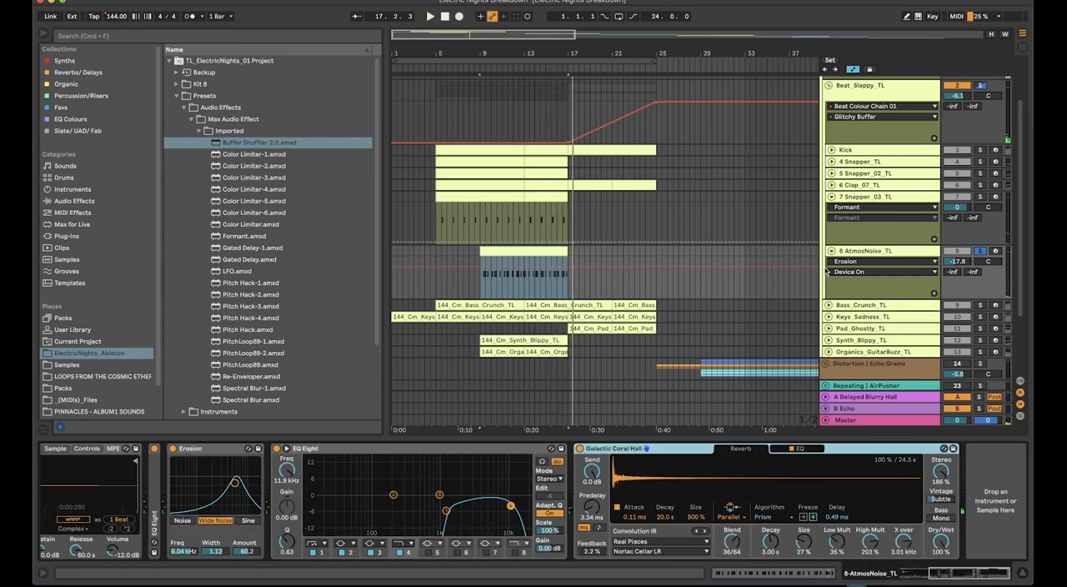
Fold the 8 AtmosNoise_TL track and collapse the Beat_Slappy_TL drum group
click(855, 255)
double_click(855, 254)
double_click(868, 197)
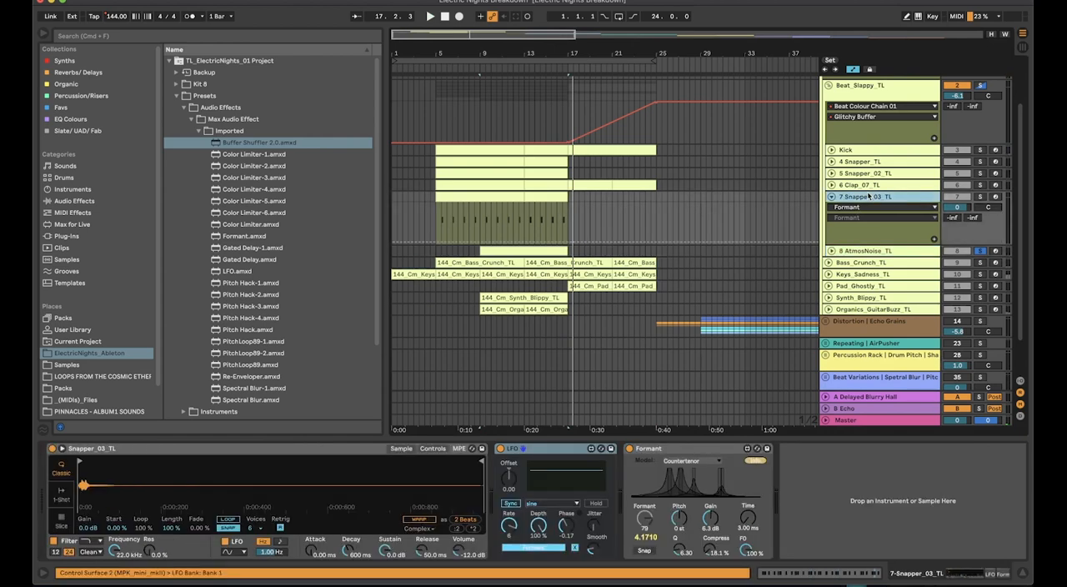
double_click(855, 94)
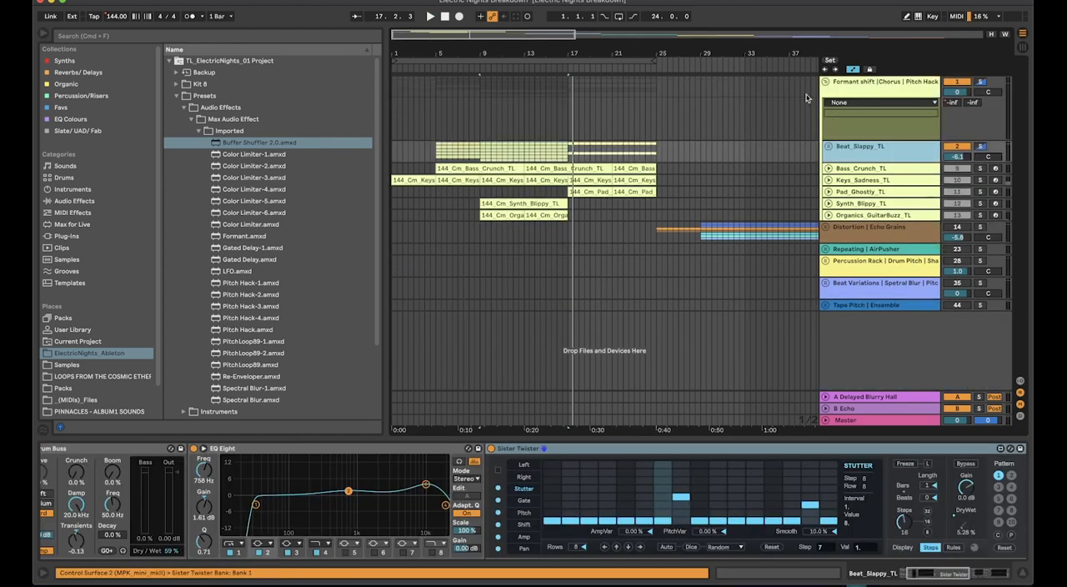
Solo the Bass_Crunch_TL track, play its clip from bar 5 and unfold the track
click(870, 173)
click(983, 169)
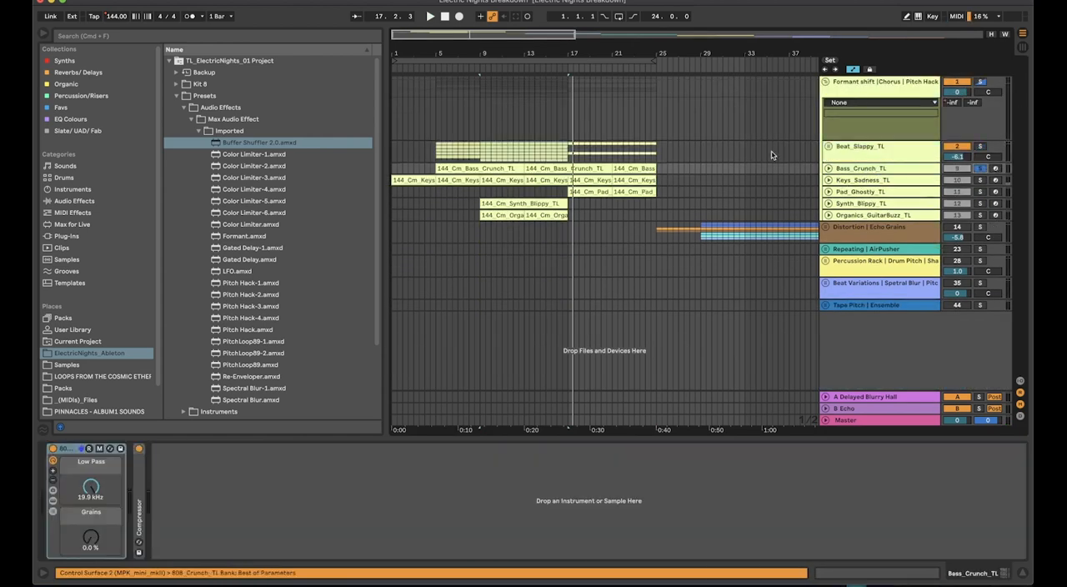
click(504, 170)
key(space)
double_click(919, 171)
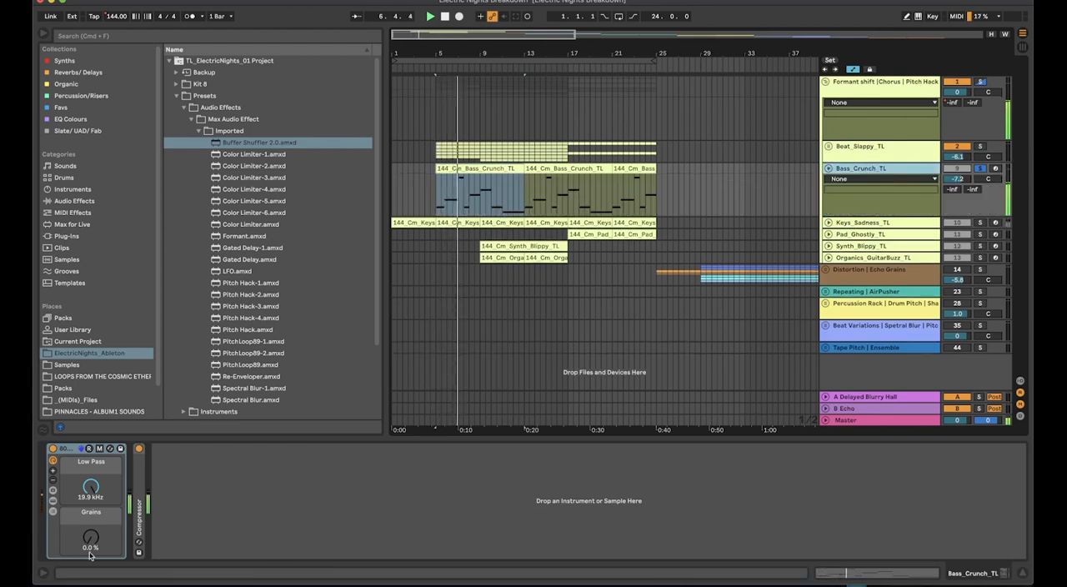
Reveal the devices inside the Bass_Crunch_TL rack and expand its Auto Filter and Ascent effects
click(53, 500)
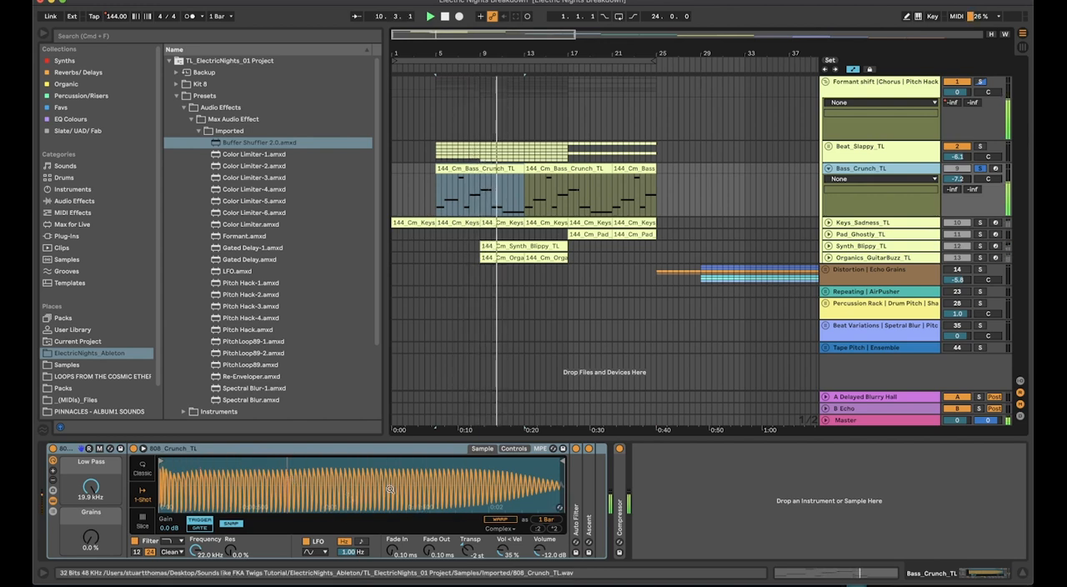
double_click(575, 517)
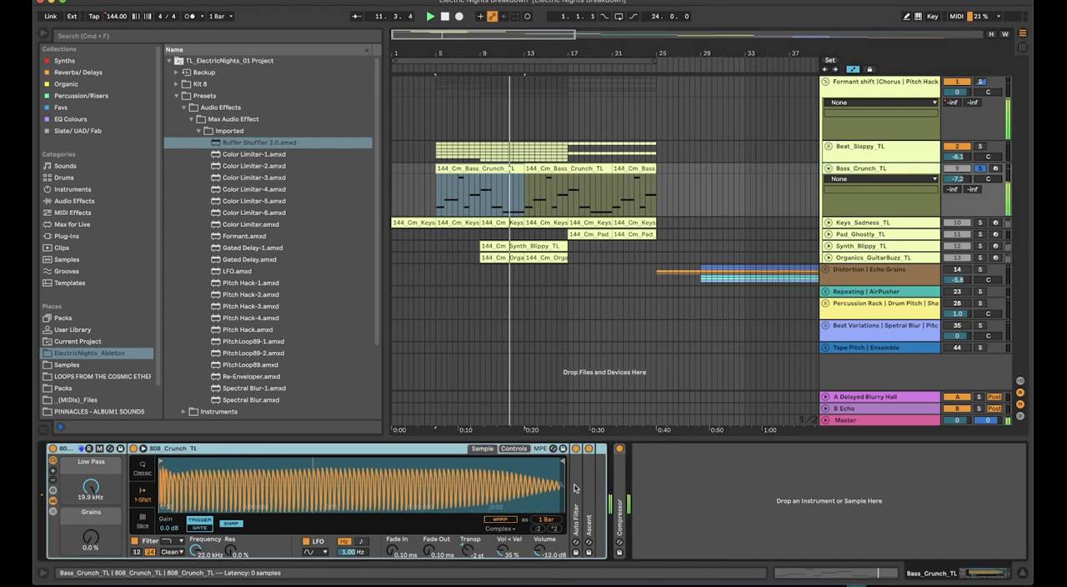
double_click(826, 491)
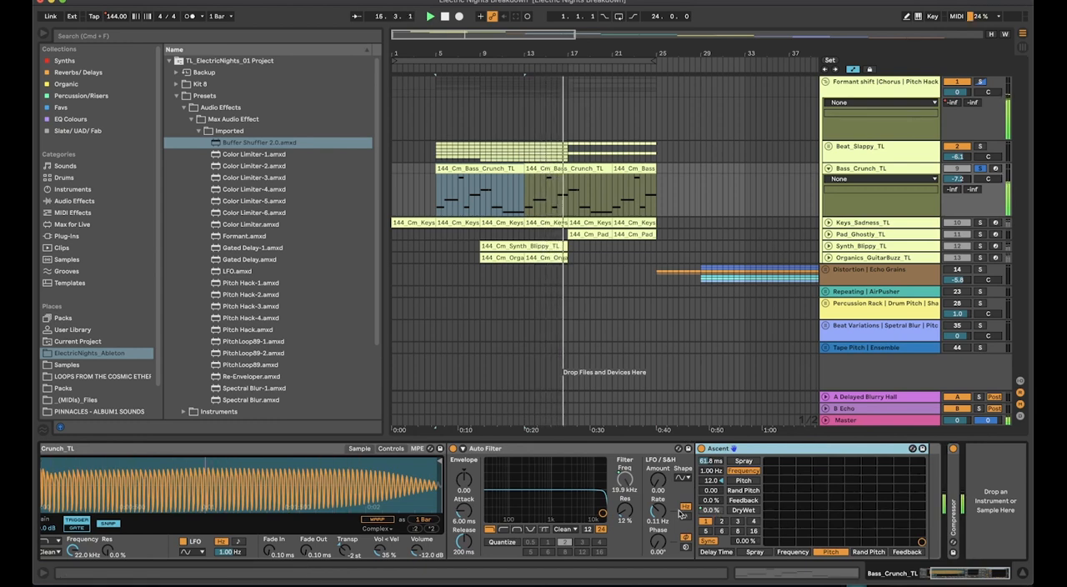
Raise the bass rack's Grains macro to 100 % during playback and check the Ascent device's DryWet response
scroll(681, 514, left, 3)
drag(91, 537, 91, 460)
scroll(790, 514, right, 3)
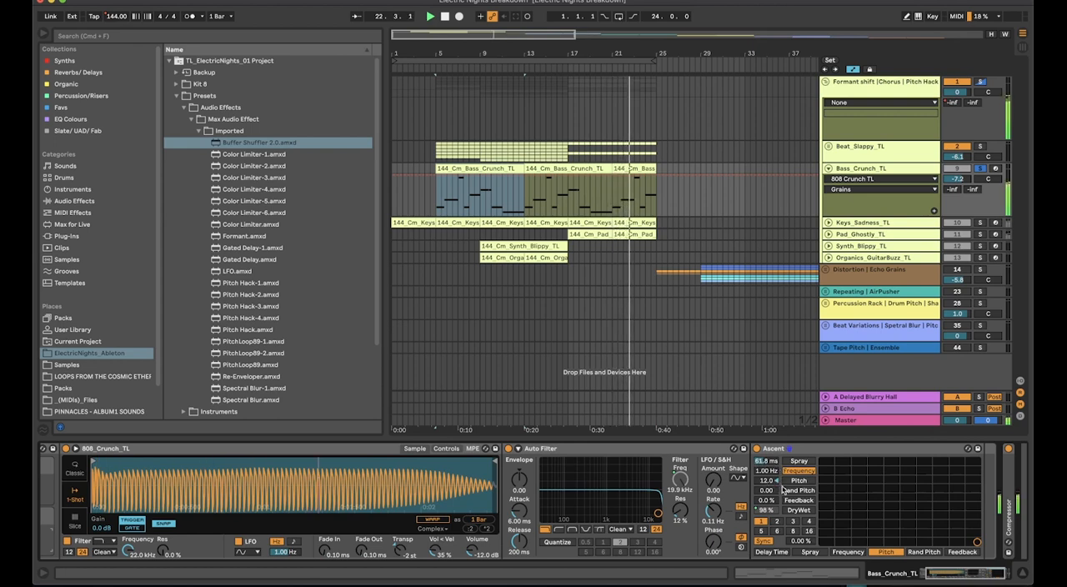
scroll(749, 500, left, 3)
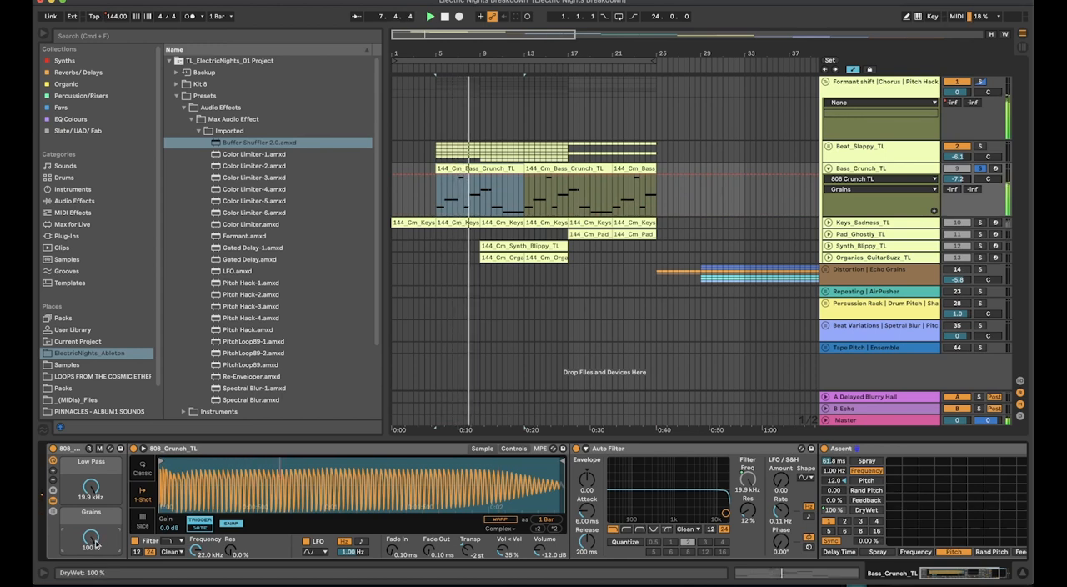
Sweep the bass rack's Low Pass macro down and back to 19.9 kHz, and return the Grains macro to 0 %
drag(90, 487, 91, 570)
drag(91, 487, 91, 416)
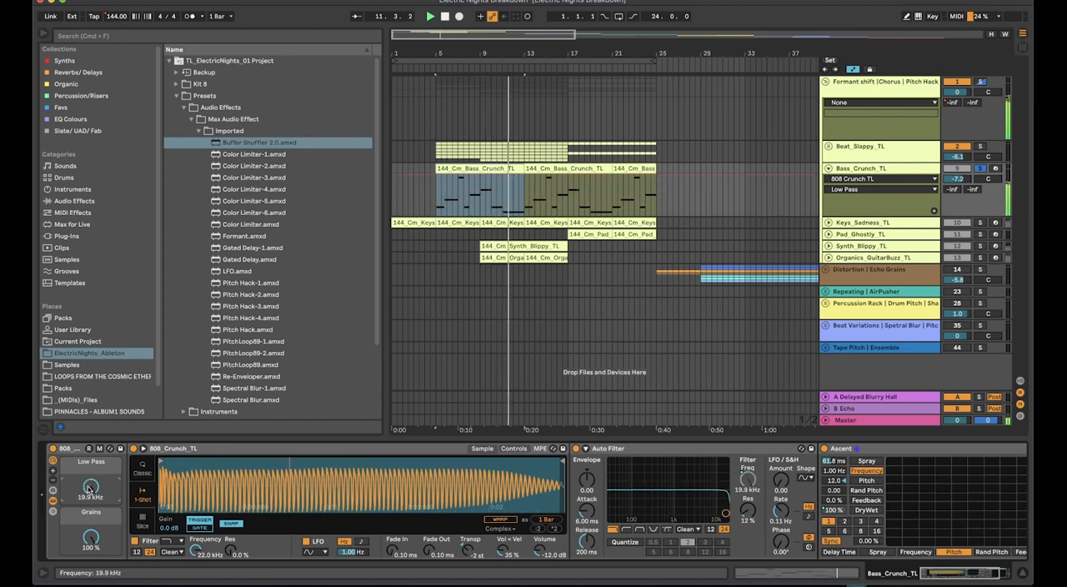
drag(90, 537, 90, 540)
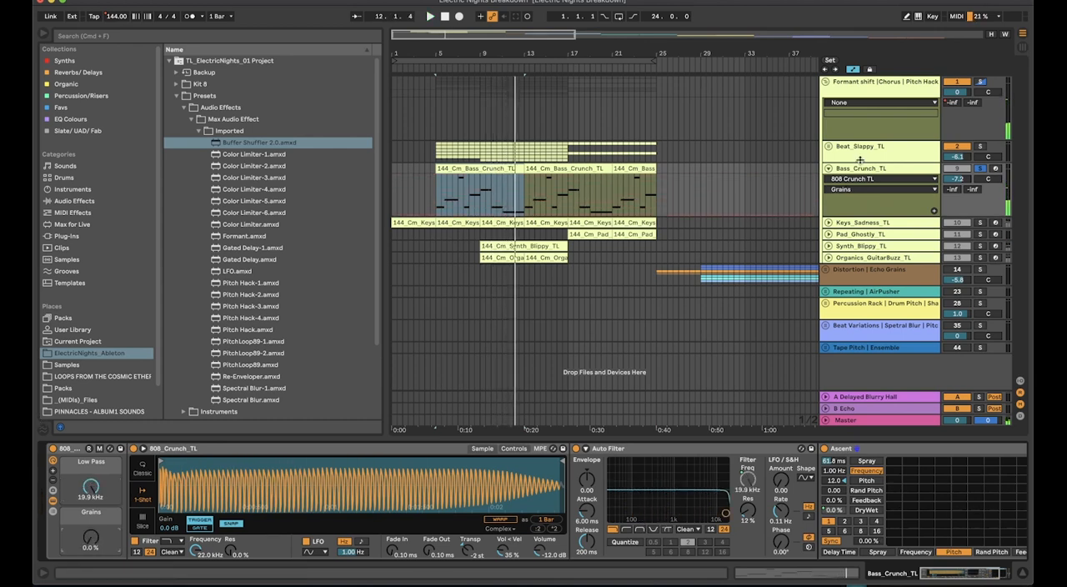
Play the Keys_Sadness_TL clip from bar 9, showing the track's devices and unfolding the track
click(859, 169)
click(981, 222)
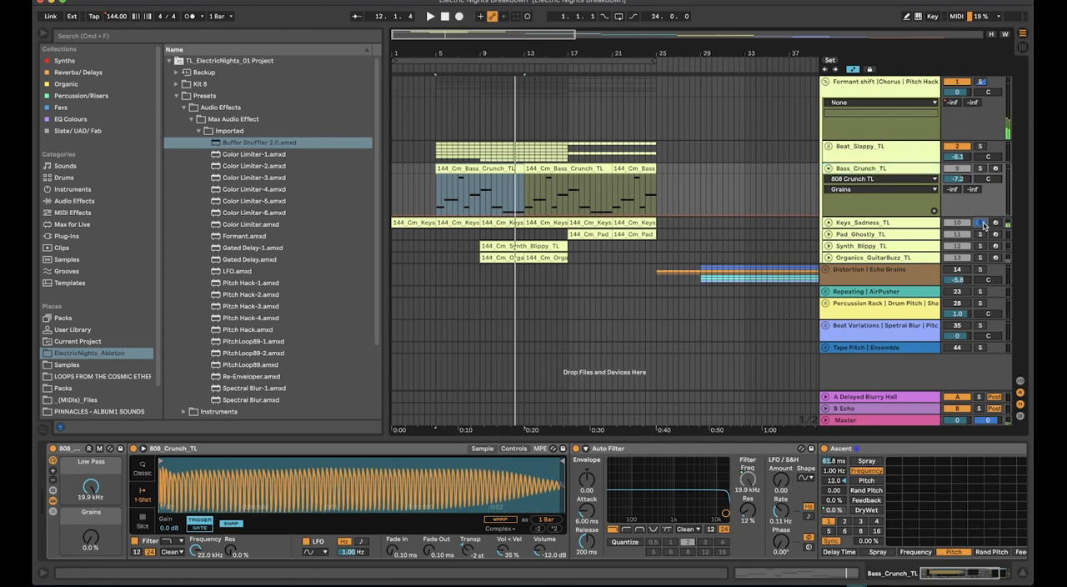
click(499, 220)
key(space)
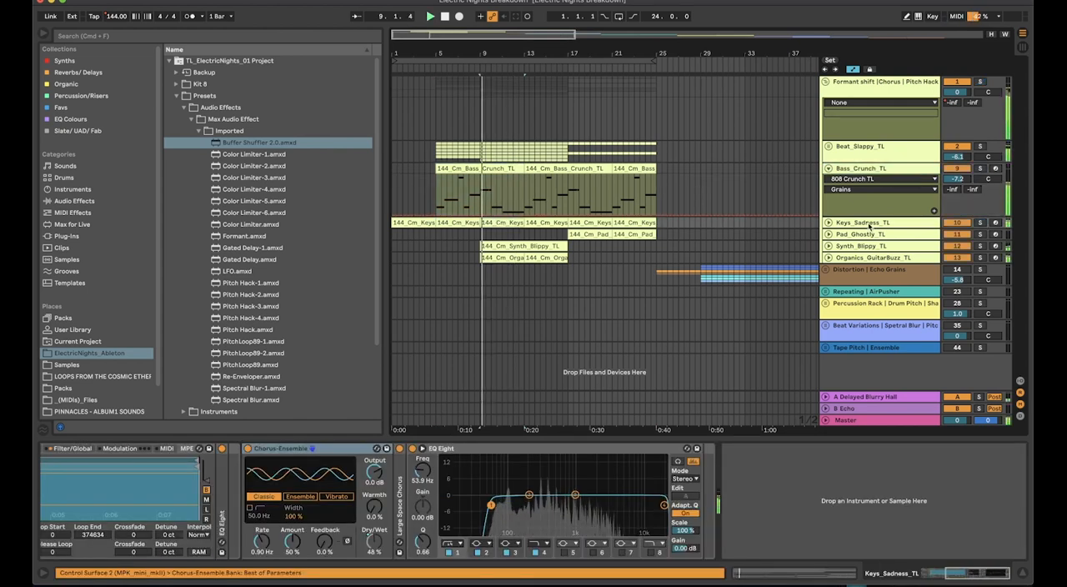
click(829, 223)
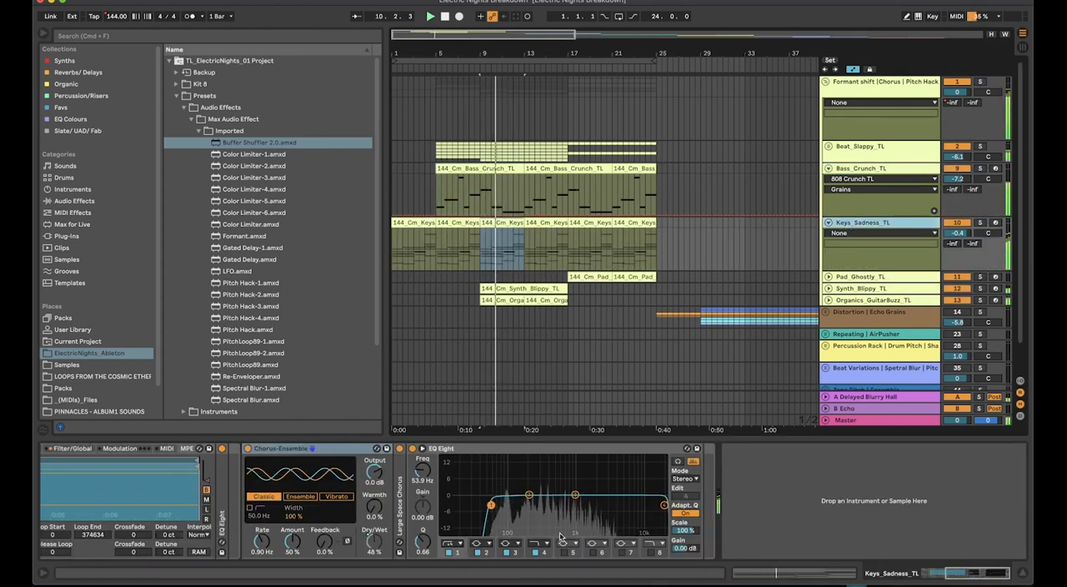
Set the Chorus macro of the Keys_Sadness_TL rack to 65 %, replaying the clip to hear it
scroll(500, 512, left, 5)
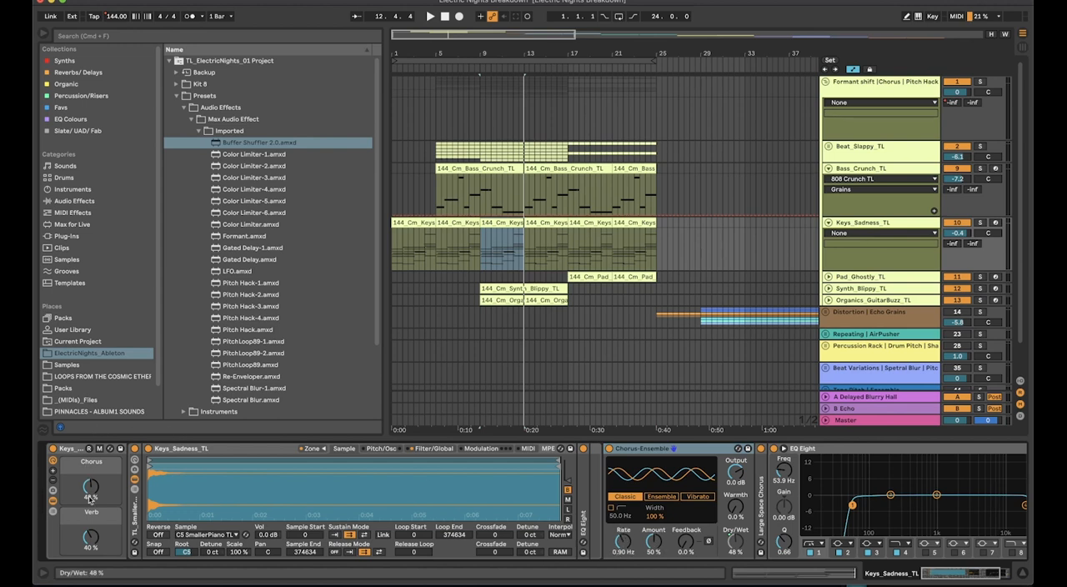
key(space)
mouse_move(90, 498)
mouse_down()
mouse_move(93, 450)
mouse_move(93, 487)
mouse_up()
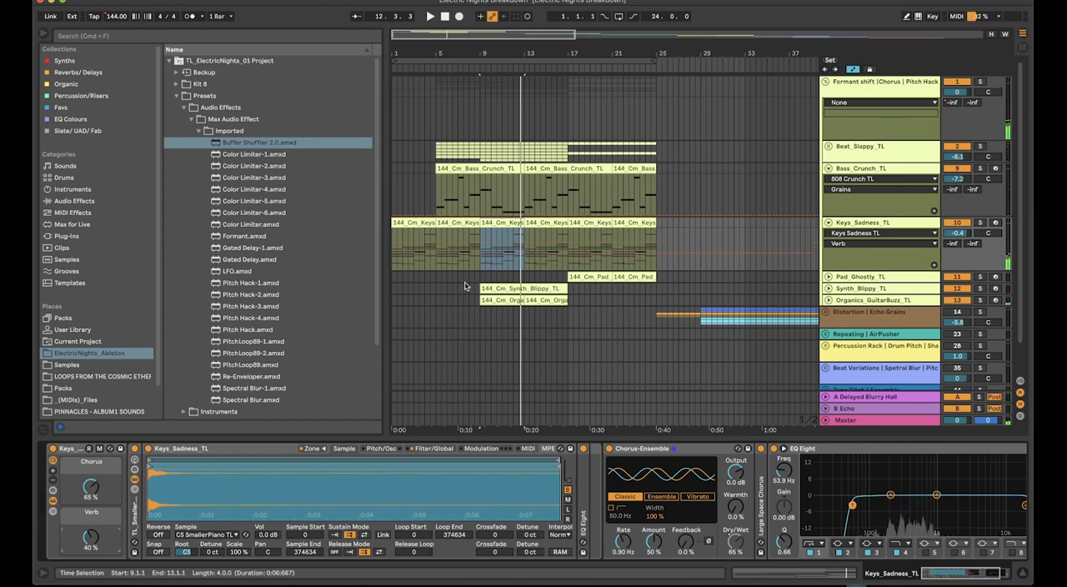
Open the Keys_Sadness_TL clip at bar 5 and enlarge the note editor to examine its MIDI notes
click(886, 223)
click(460, 222)
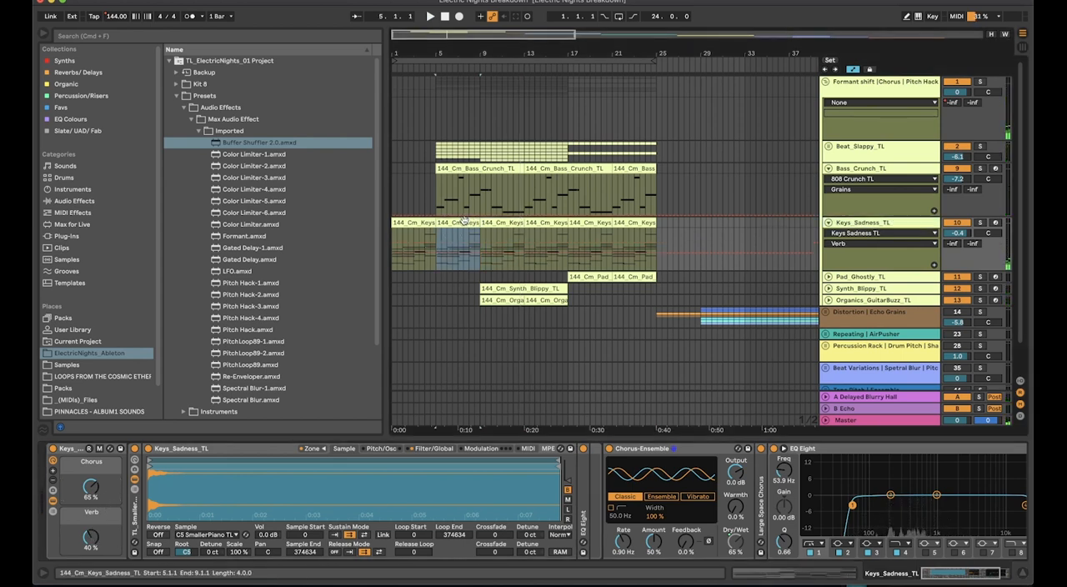
double_click(451, 221)
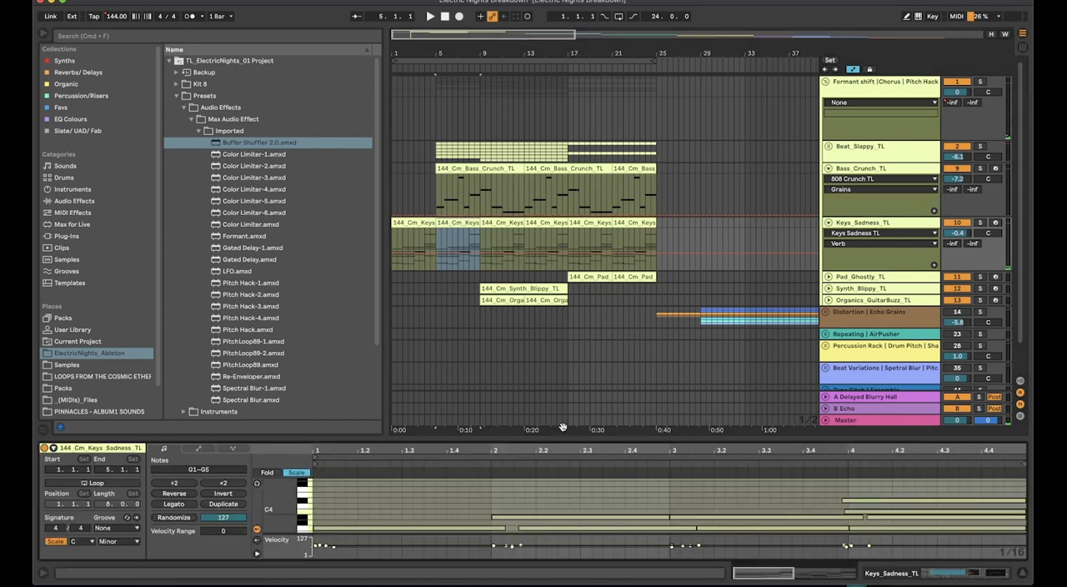
mouse_move(559, 439)
mouse_down()
mouse_move(560, 166)
mouse_move(569, 425)
mouse_up()
Return to the Keys_Sadness_TL track's device chain and inspect its Sampler
click(881, 174)
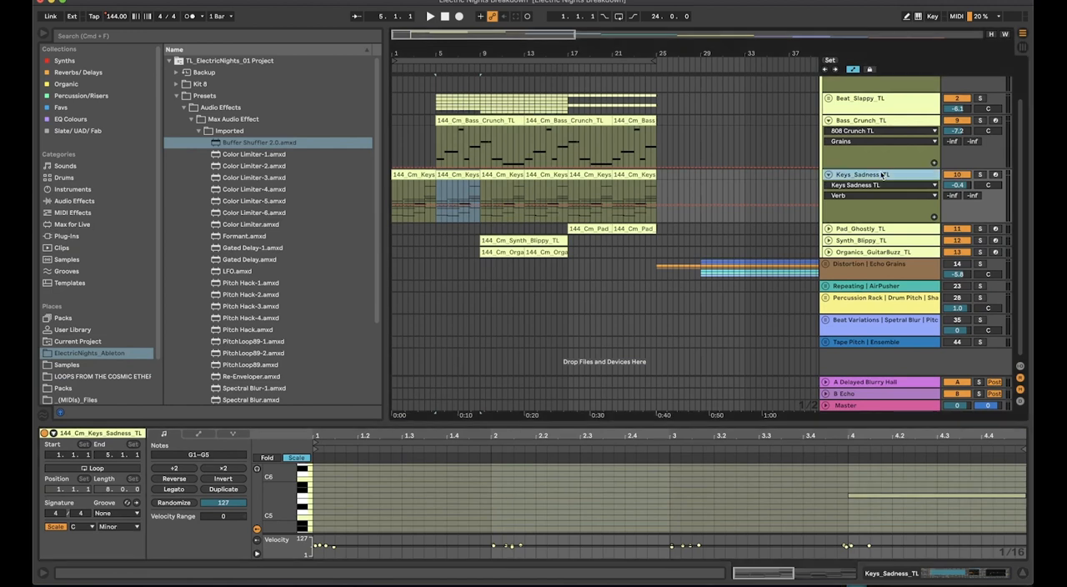
click(884, 175)
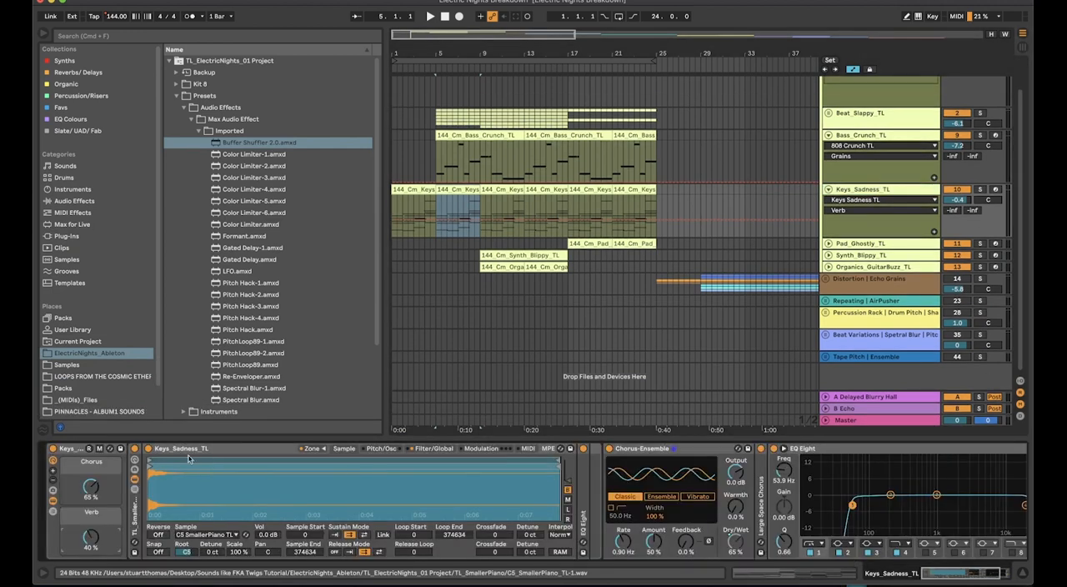
click(270, 451)
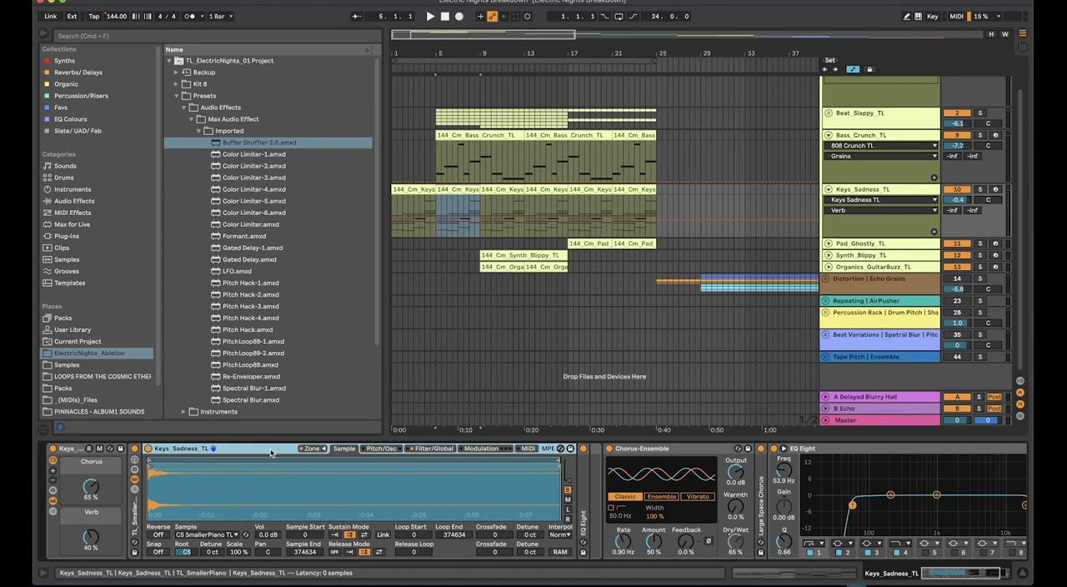
Fold the Keys_Sadness_TL and Bass_Crunch_TL tracks
click(837, 189)
key(u)
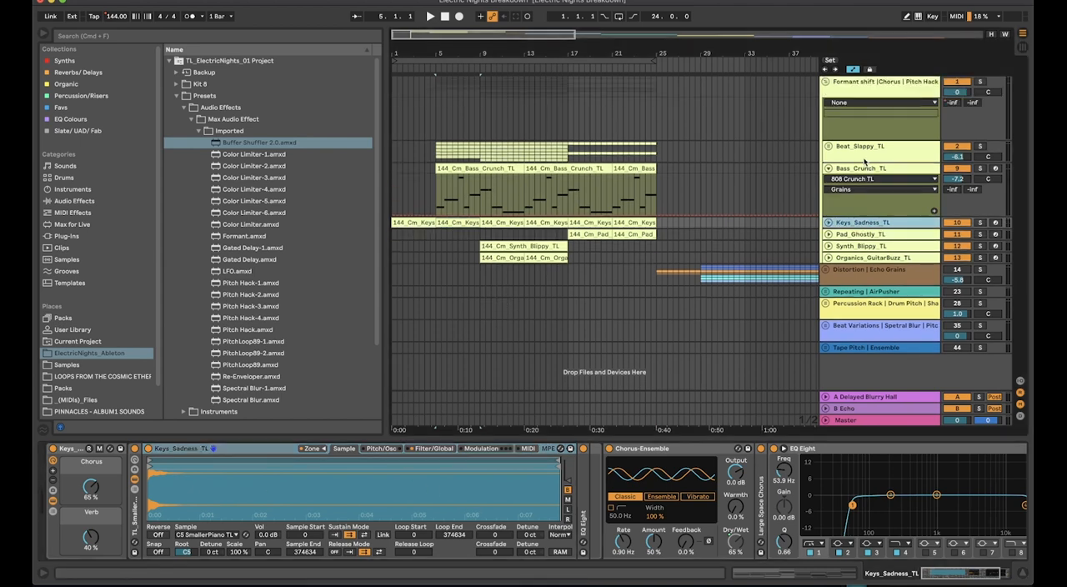
click(868, 169)
key(u)
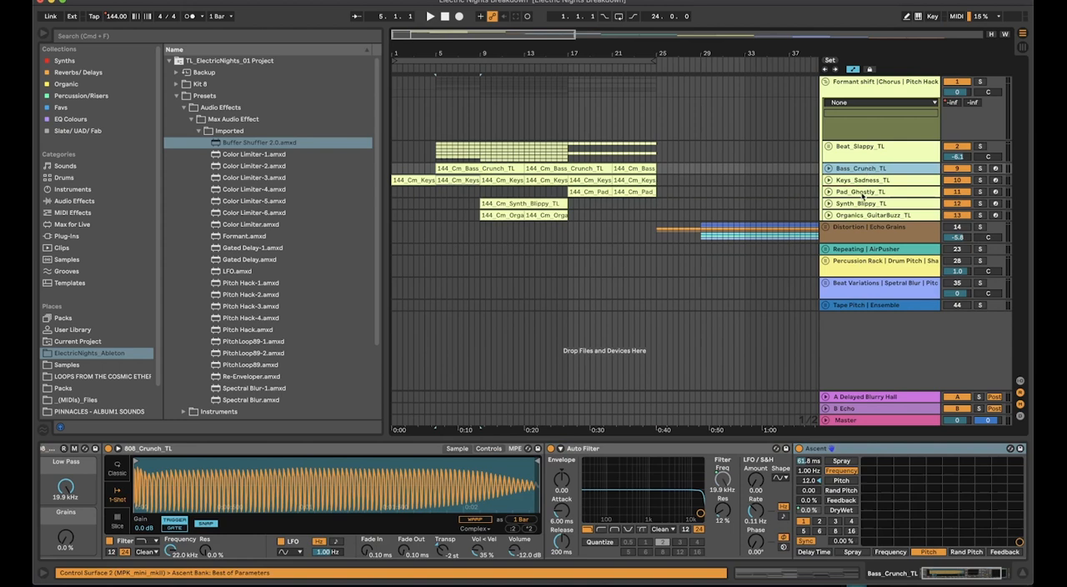
Solo the Pad_Ghostly_TL track, play its clip from bar 17 and unfold the track
click(862, 192)
click(590, 192)
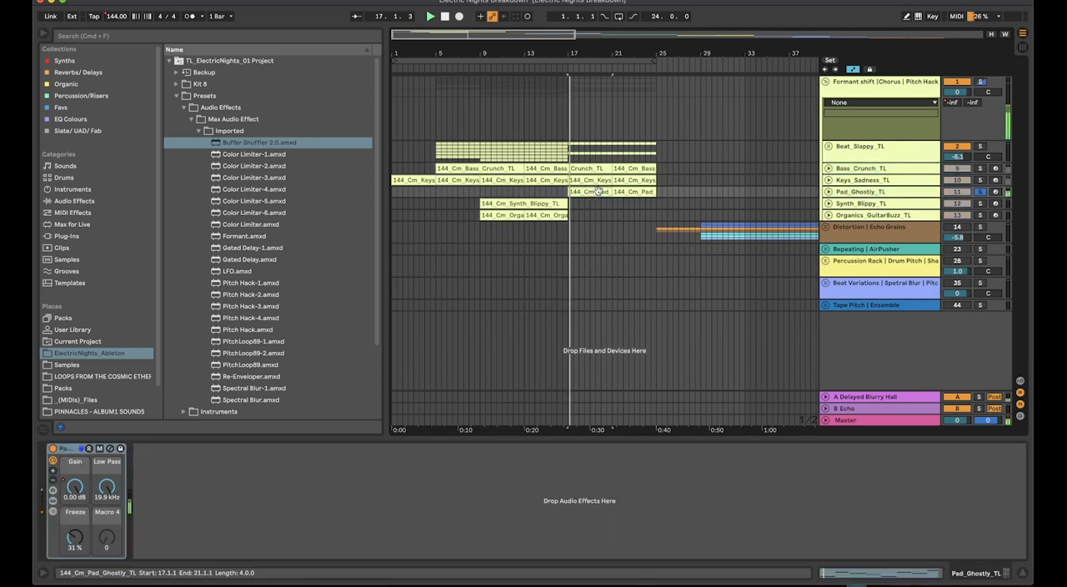
click(828, 192)
click(303, 471)
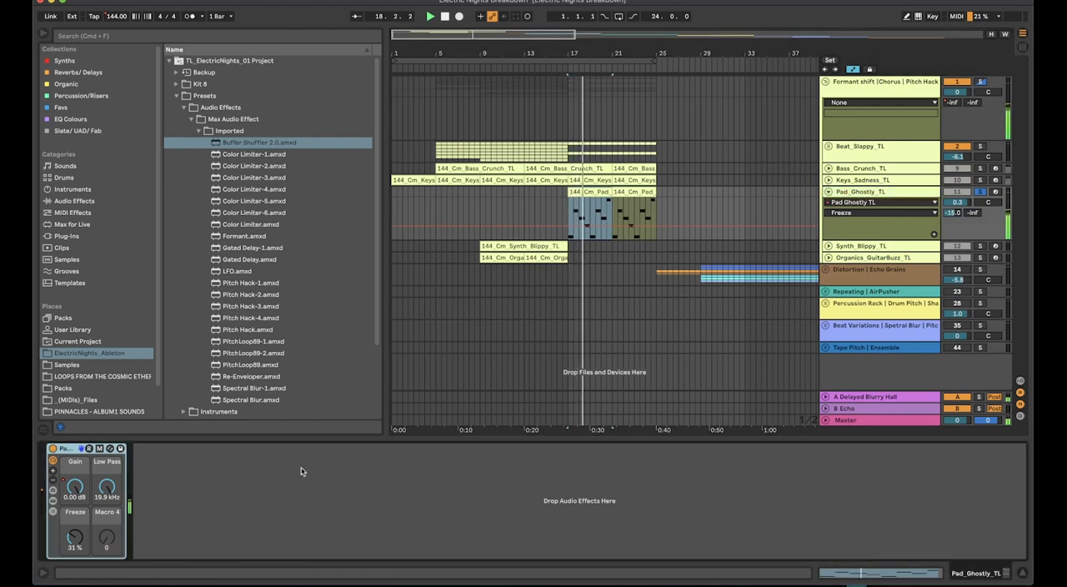
Reveal the devices inside the Pad_Ghostly_TL rack and expand its Spatial Room reverb, LFO, Auto Filter and Utility
click(53, 501)
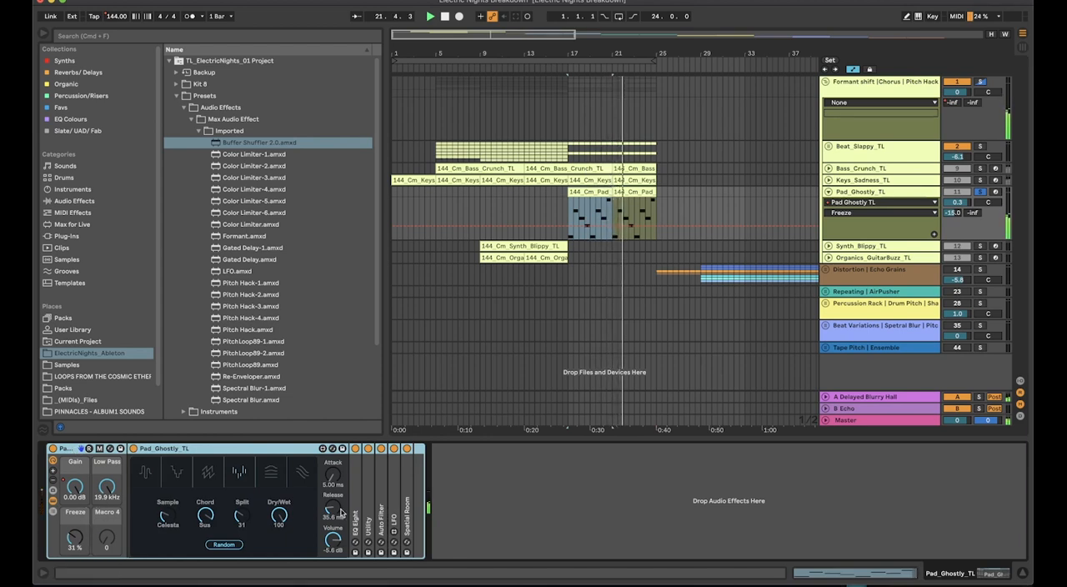
double_click(406, 488)
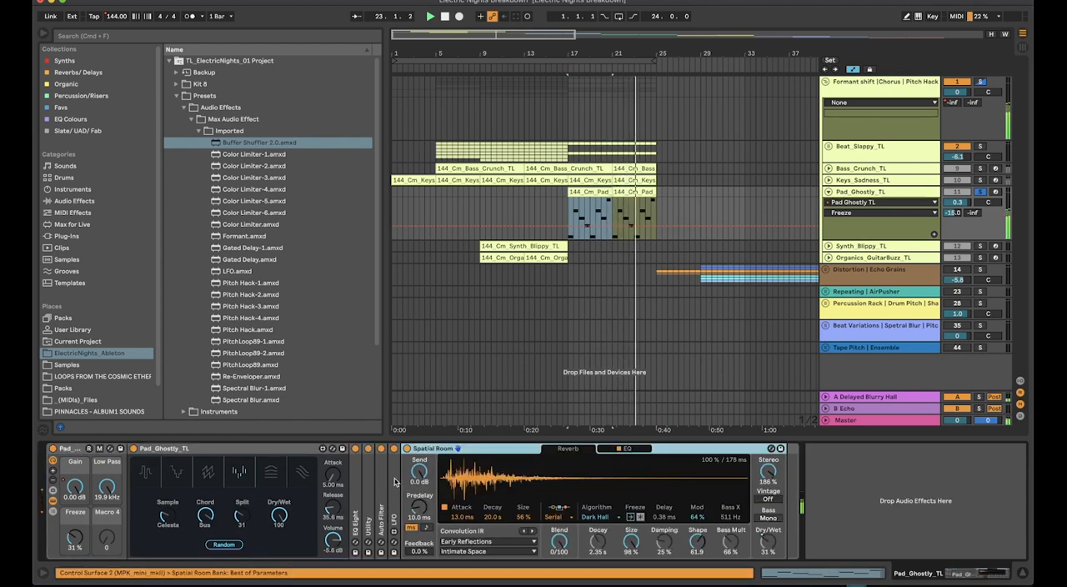
double_click(395, 481)
double_click(381, 483)
double_click(371, 482)
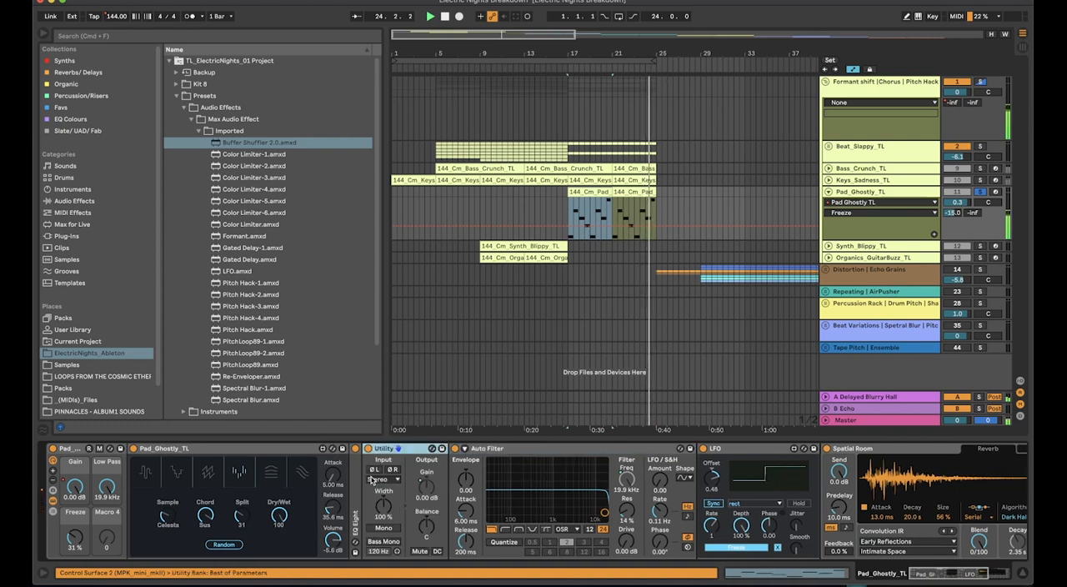
Loop the first Pad_Ghostly_TL clip from bar 17 to bar 21 and play it
click(592, 192)
key(space)
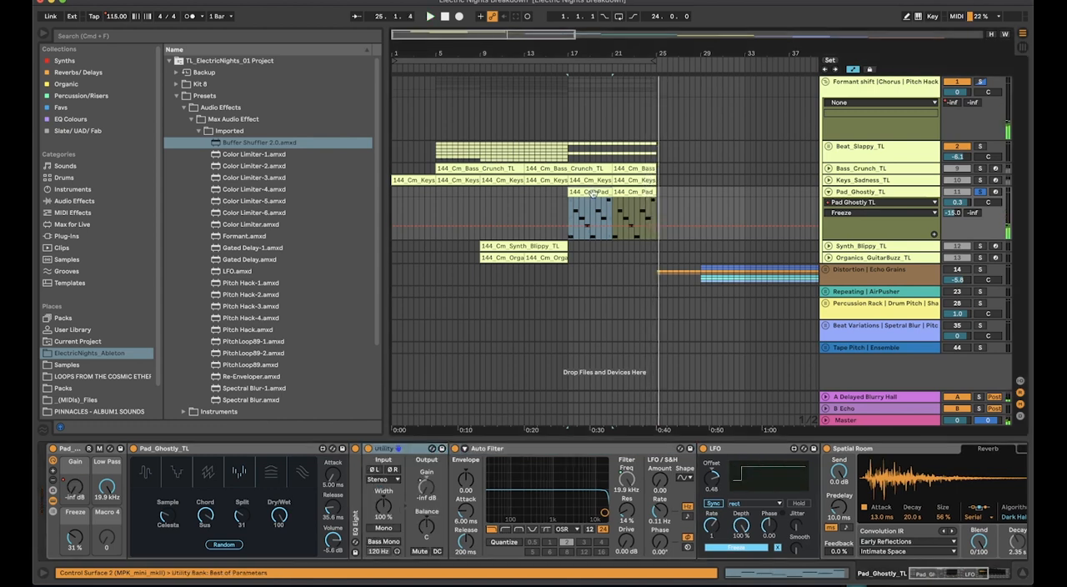
key(space)
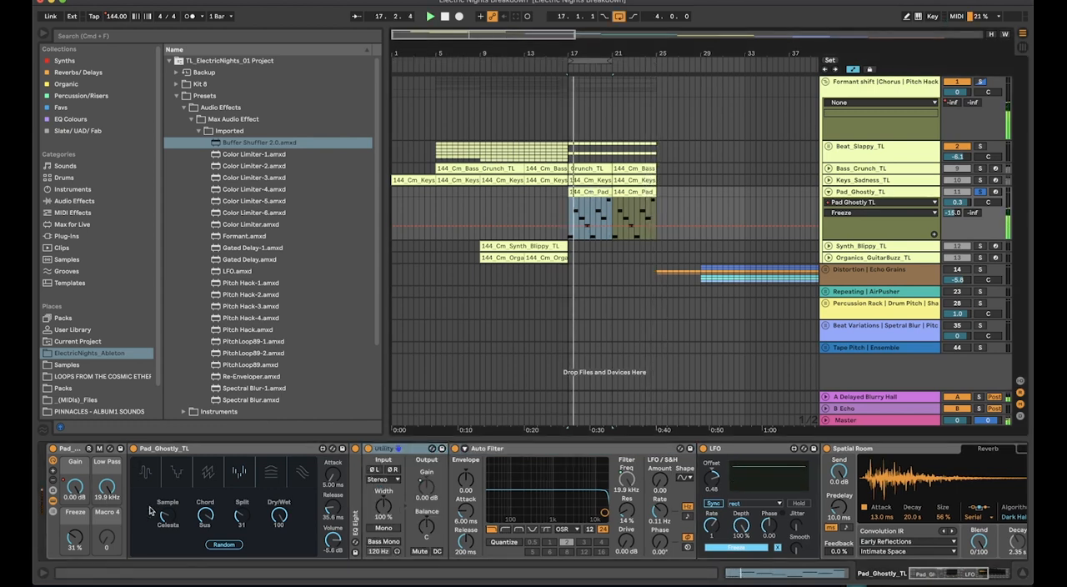
Adjust the Pad_Ghostly_TL instrument's attack and sweep the rack's Freeze macro, ending at 0.0 %
click(186, 445)
drag(140, 482, 140, 401)
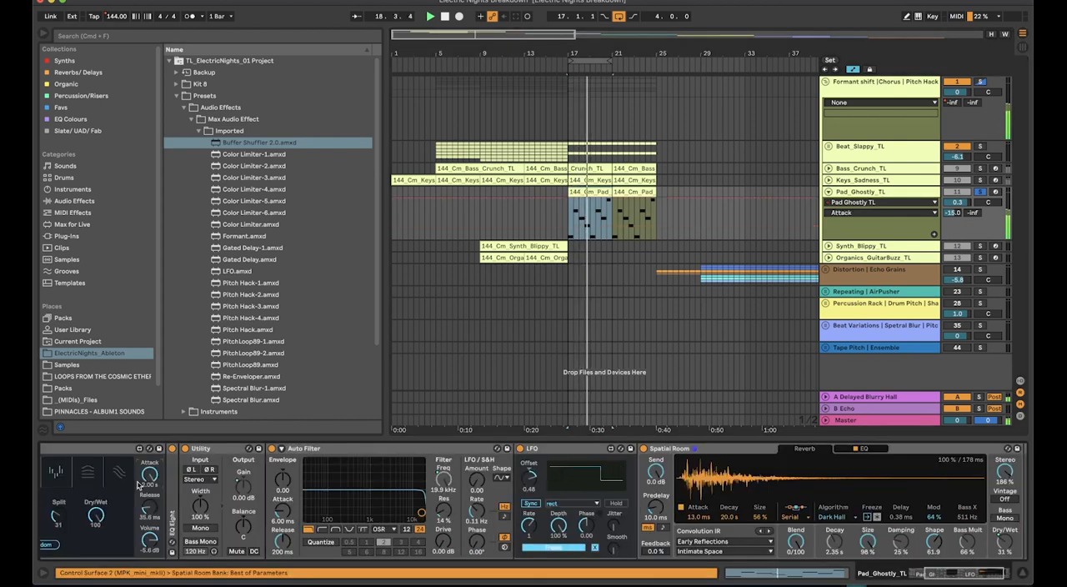
scroll(140, 487, left, 4)
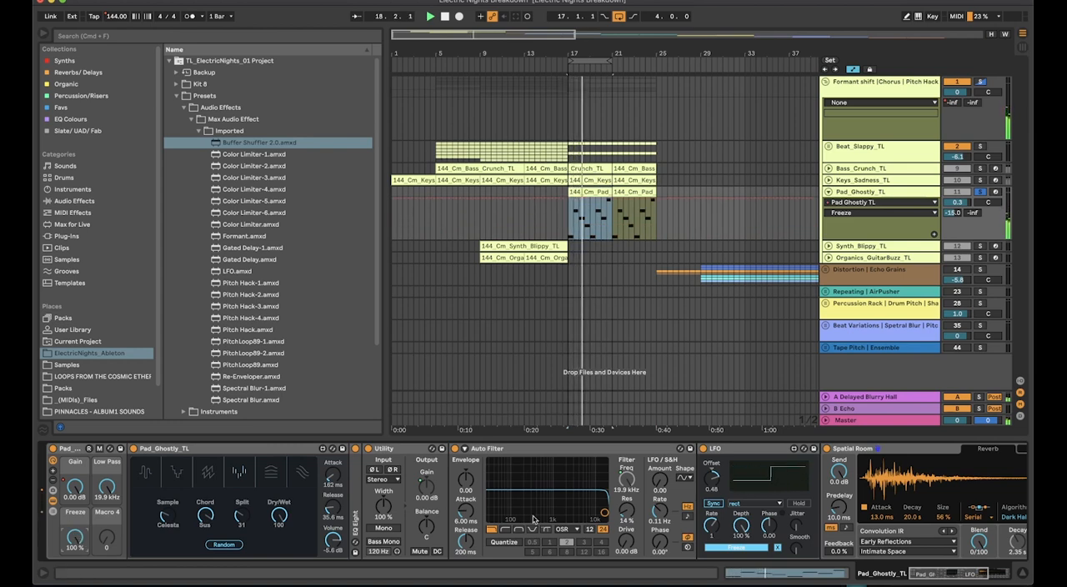
scroll(533, 518, right, 6)
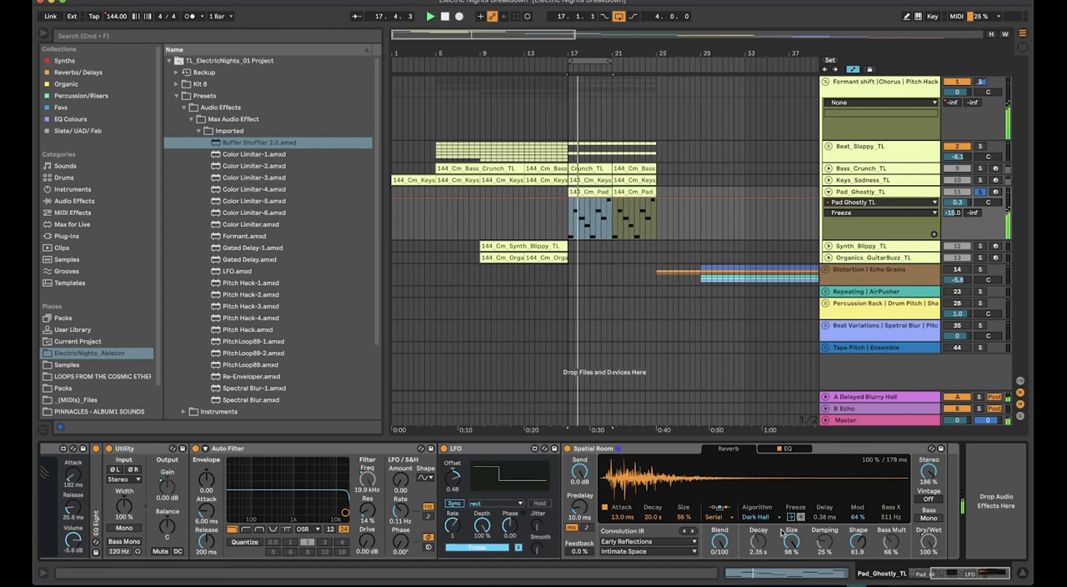
scroll(534, 518, left, 6)
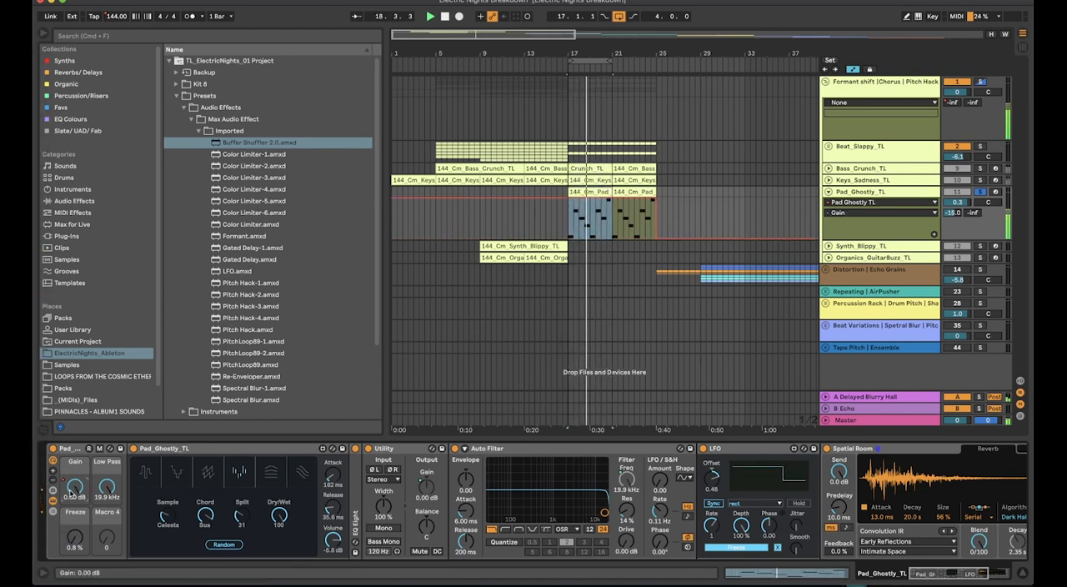
drag(75, 538, 71, 538)
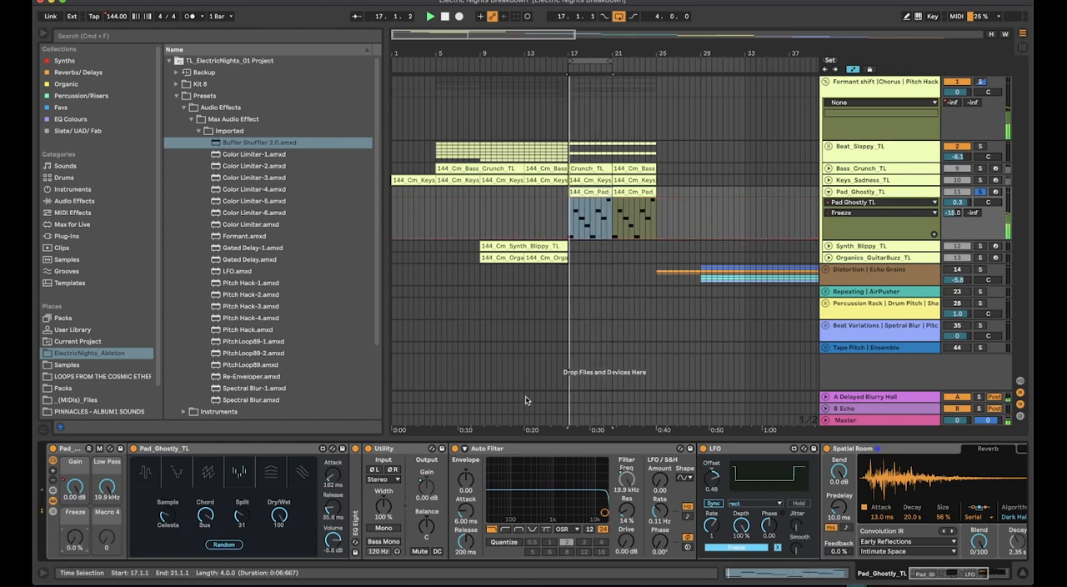
Fold Pad_Ghostly_TL, solo and unfold Synth_Blippy_TL, and loop its clip from bar 9 to bar 17
click(847, 191)
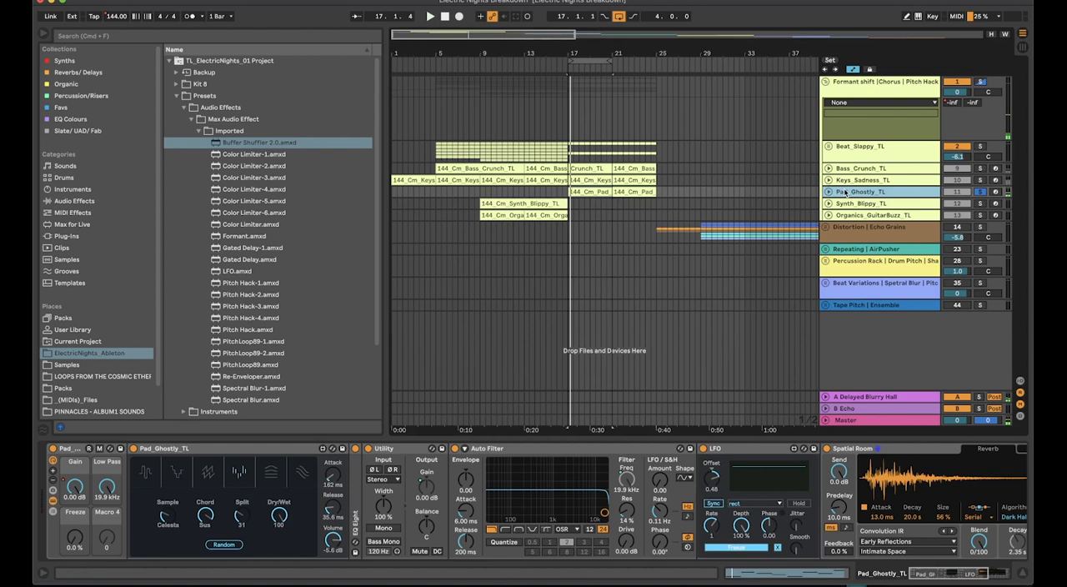
click(514, 205)
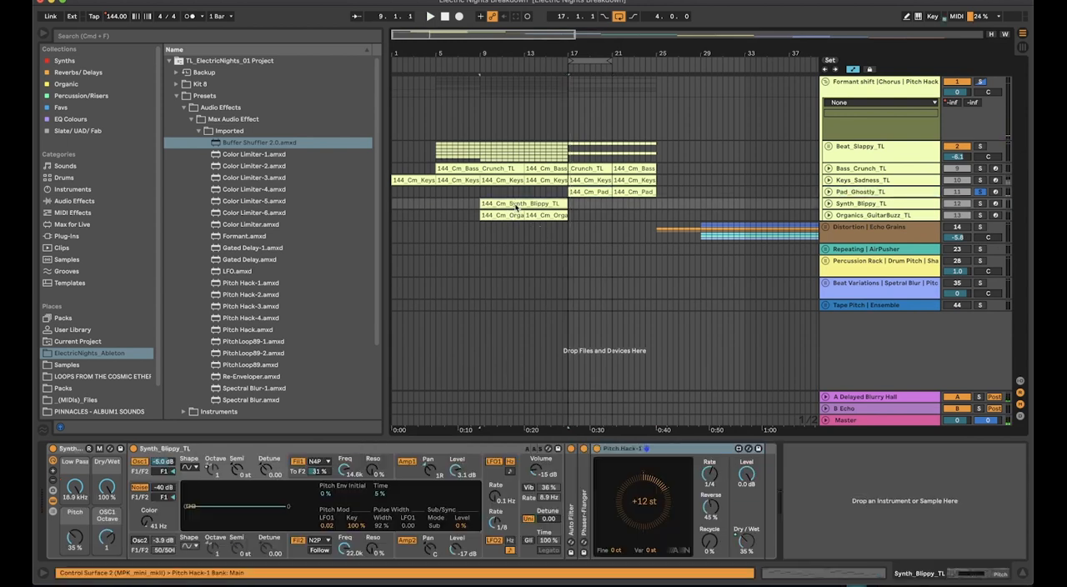
click(828, 204)
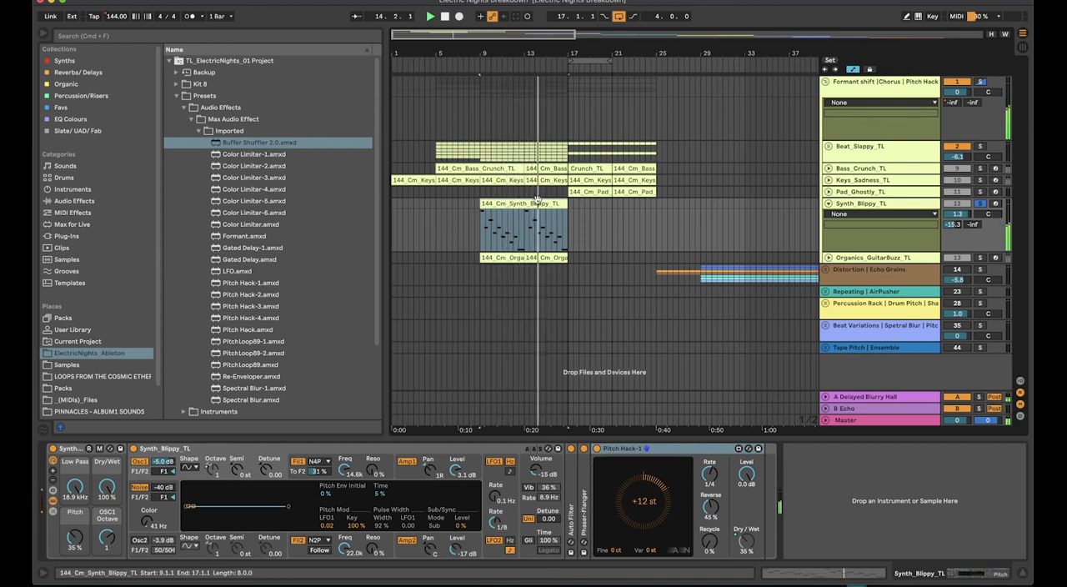
key(super+l)
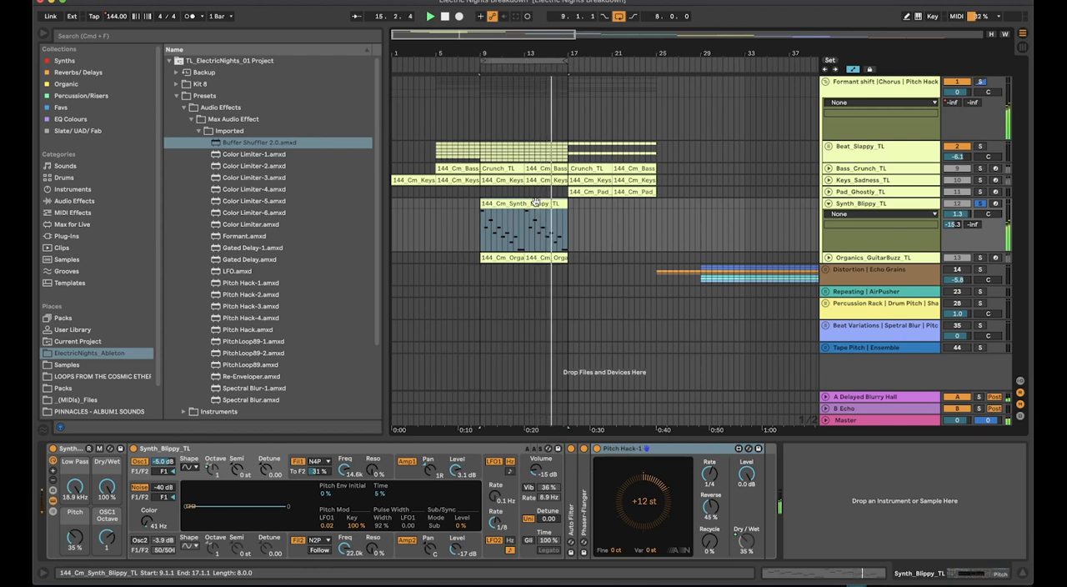
click(900, 203)
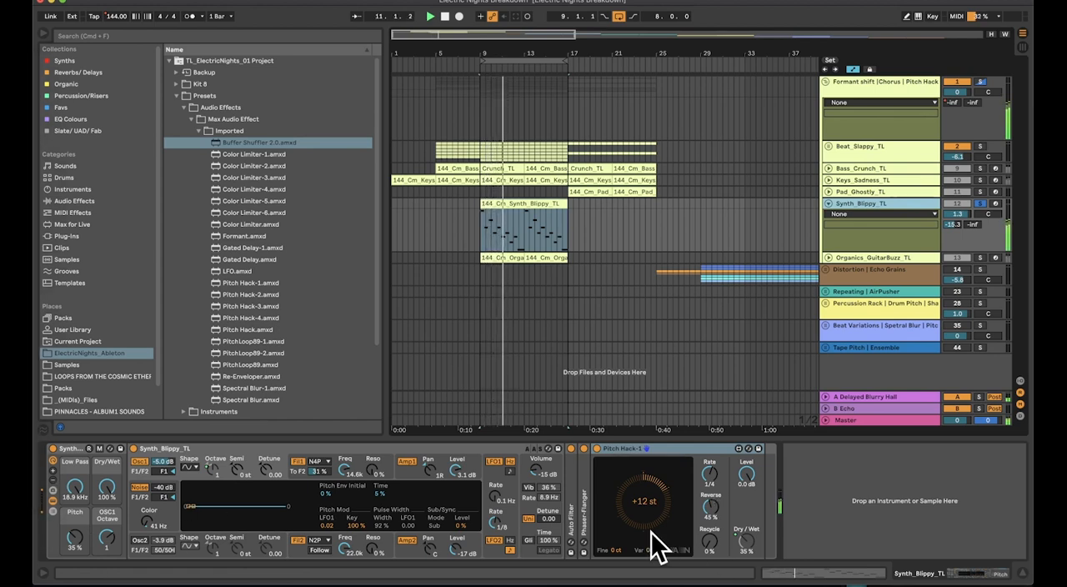
Raise the Synth_Blippy_TL rack's Pitch macro to 100 % and try Pitch Hack-1 rates of 1/8D and 1/16D, ending on 1/4
drag(75, 536, 75, 525)
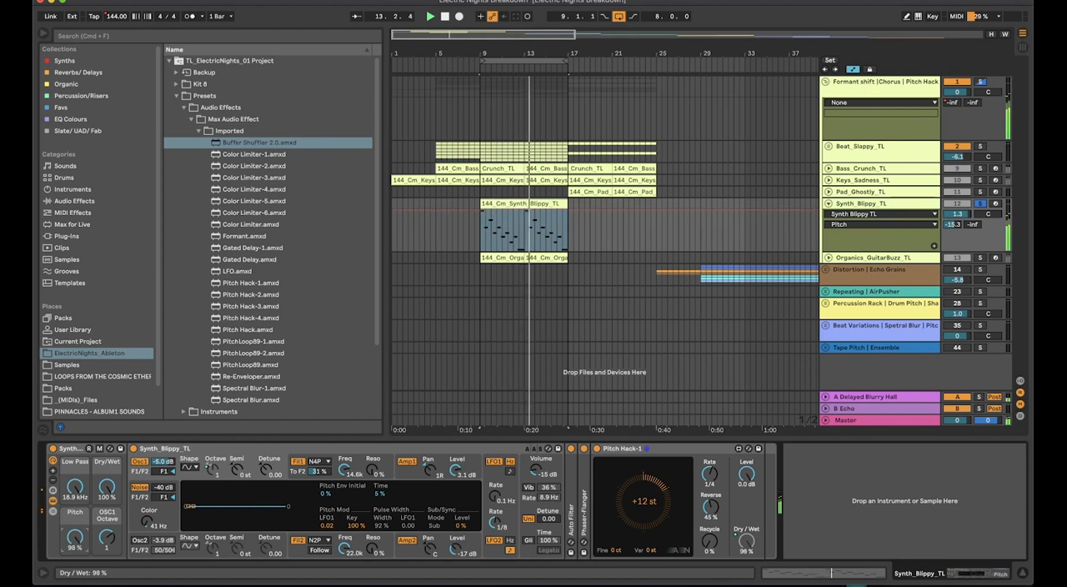
mouse_move(74, 537)
mouse_down()
mouse_move(74, 547)
mouse_move(75, 533)
mouse_up()
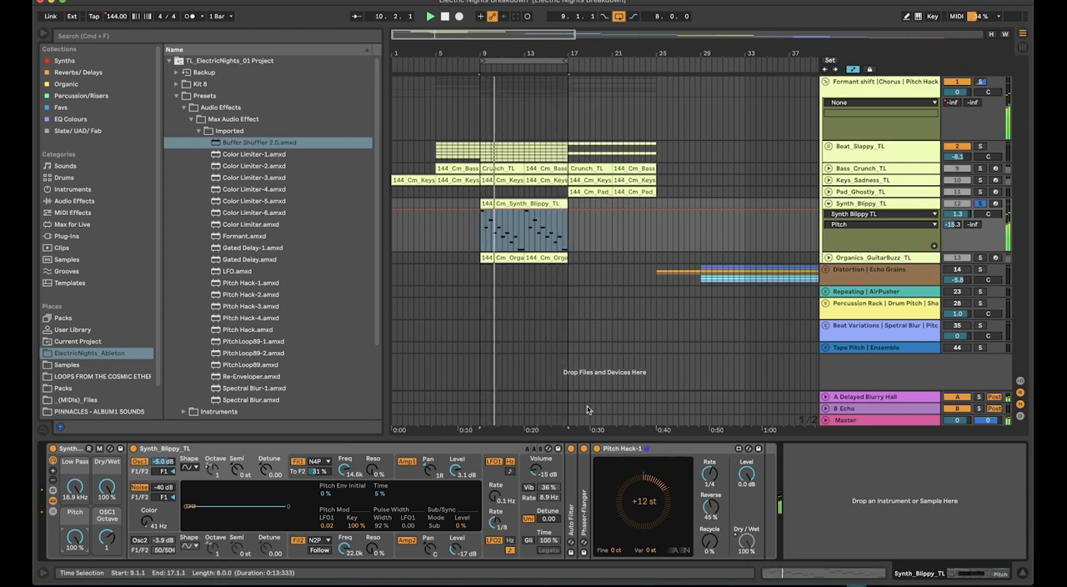
click(708, 475)
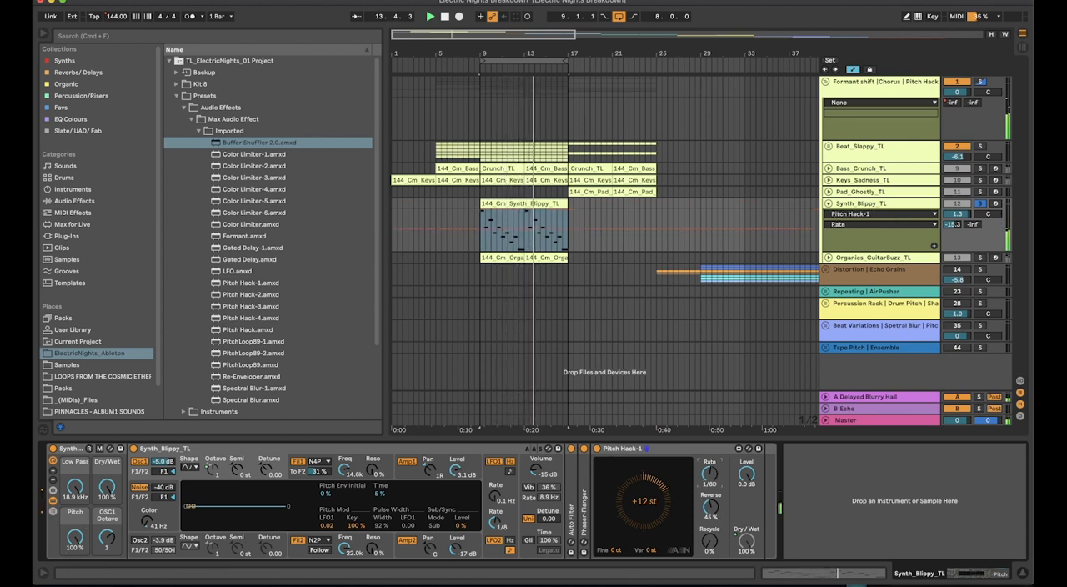
drag(708, 475, 709, 493)
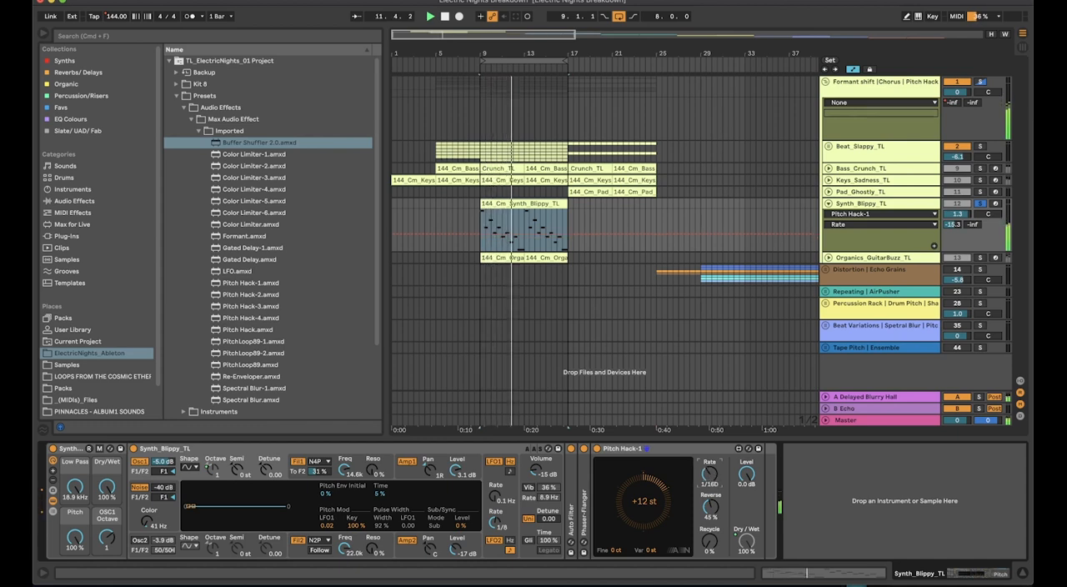
drag(709, 474, 709, 465)
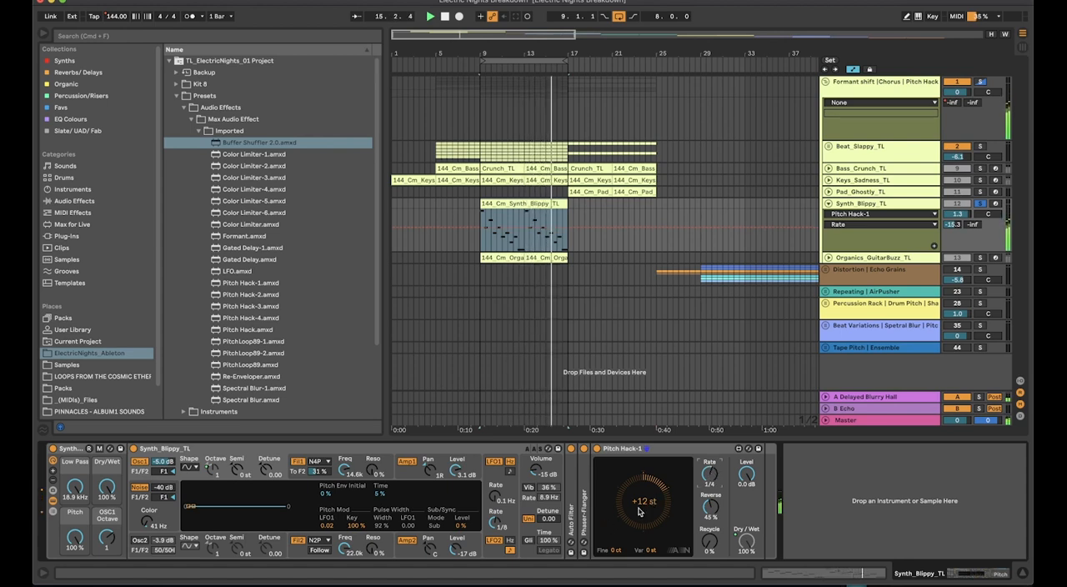
Try a higher and a lower transposition in Pitch Hack-1 and return it to +12 st
drag(643, 500, 643, 492)
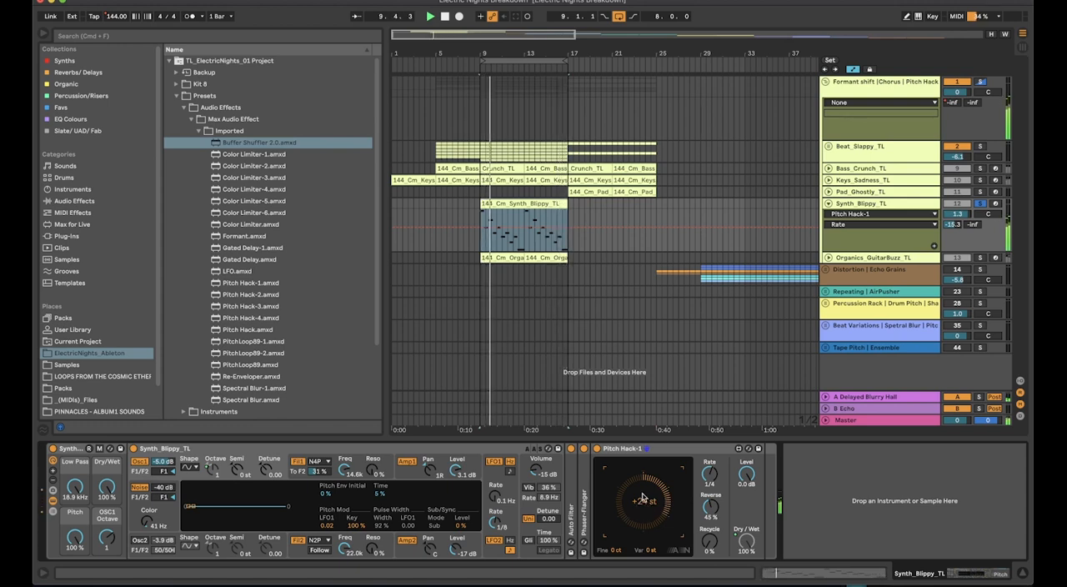
mouse_move(642, 498)
mouse_down()
mouse_move(643, 534)
mouse_move(643, 509)
mouse_up()
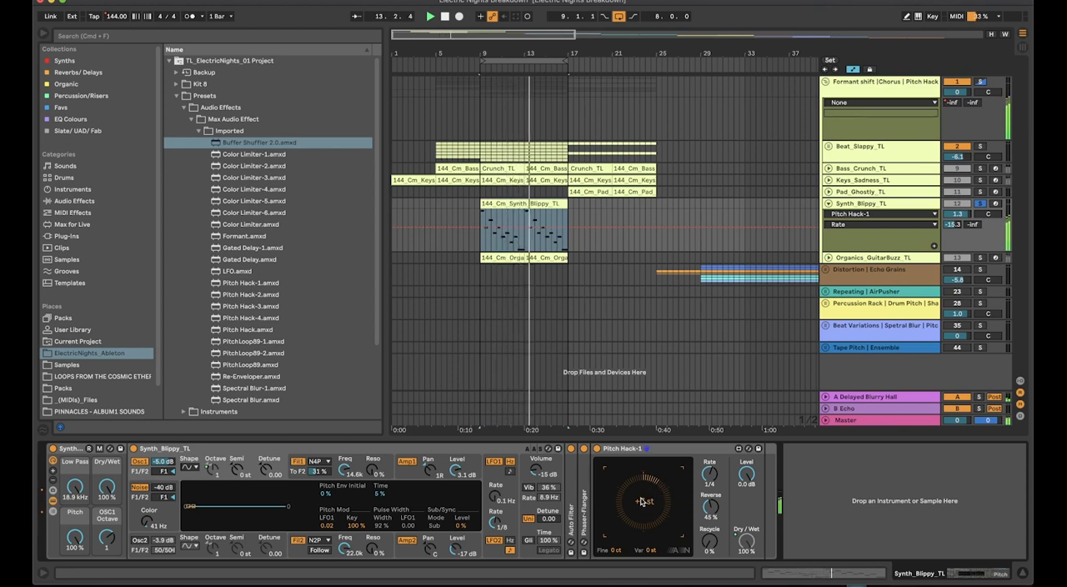
drag(648, 508, 648, 500)
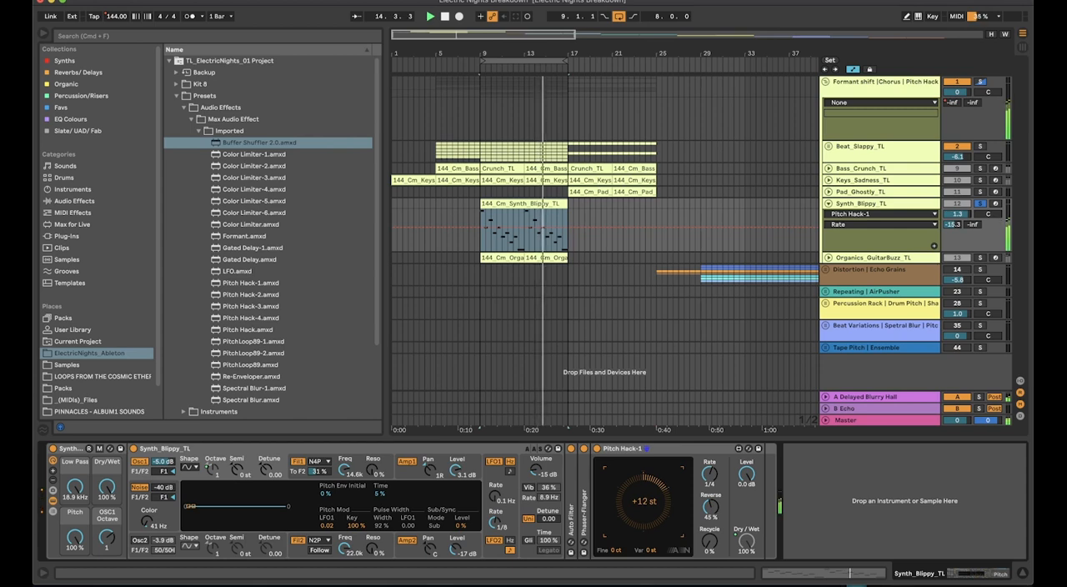
Set the Synth_Blippy_TL rack's Pitch macro to 42 % and sweep its Dry/Wet macro to 0 % and back to 100 %
click(75, 538)
drag(74, 537, 74, 550)
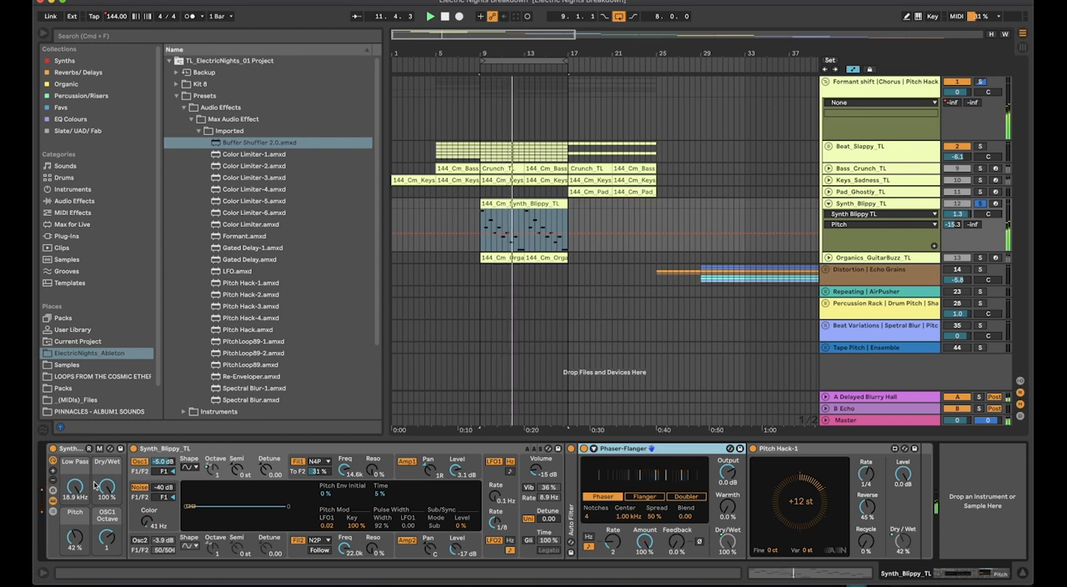
drag(106, 488, 107, 572)
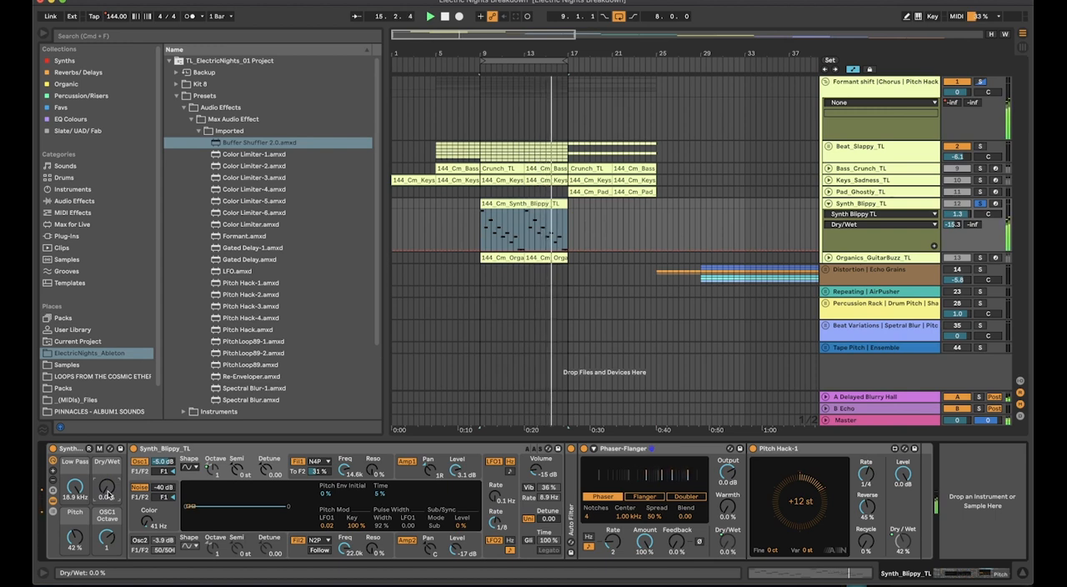
drag(106, 494, 107, 495)
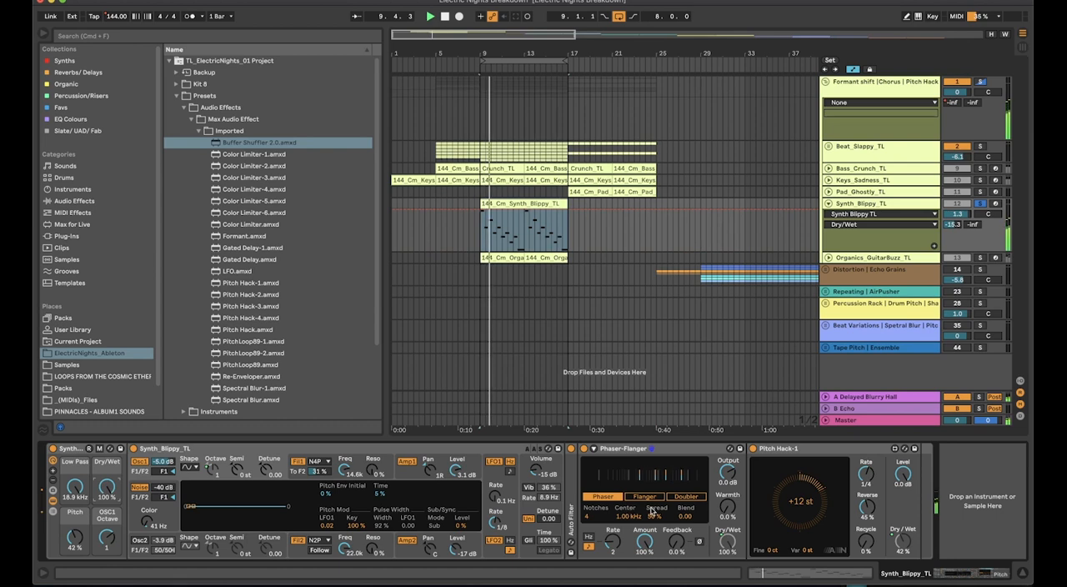
Solo the Organics_GuitarBuzz_TL track, play its first clip from bar 9 and unfold the track
click(501, 259)
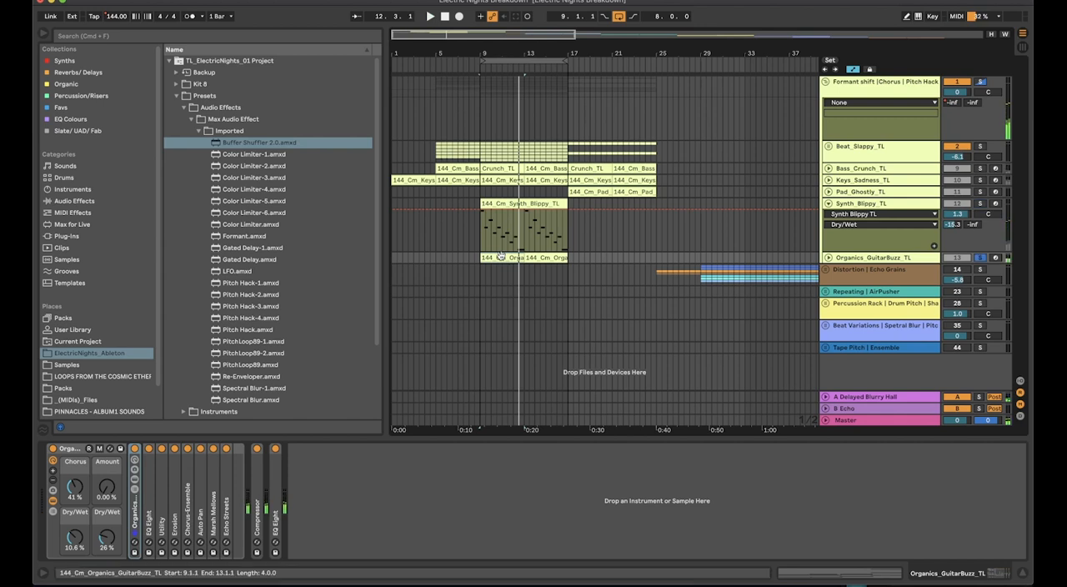
key(space)
double_click(864, 257)
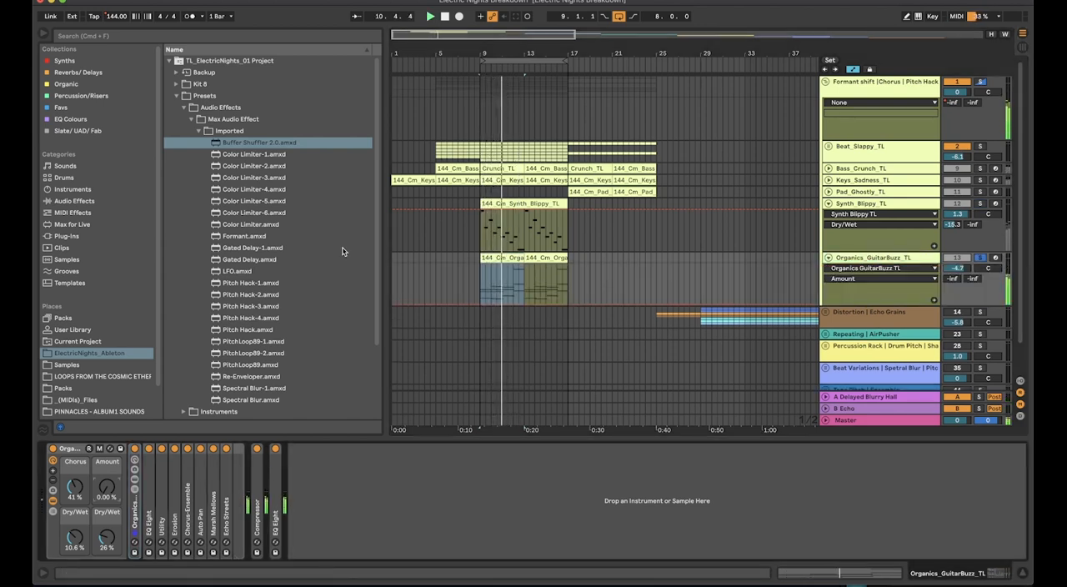
Inspect the first Organics_GuitarBuzz_TL clip's notes in an enlarged note editor, audition pitches on its piano keys, and close the editor
double_click(501, 259)
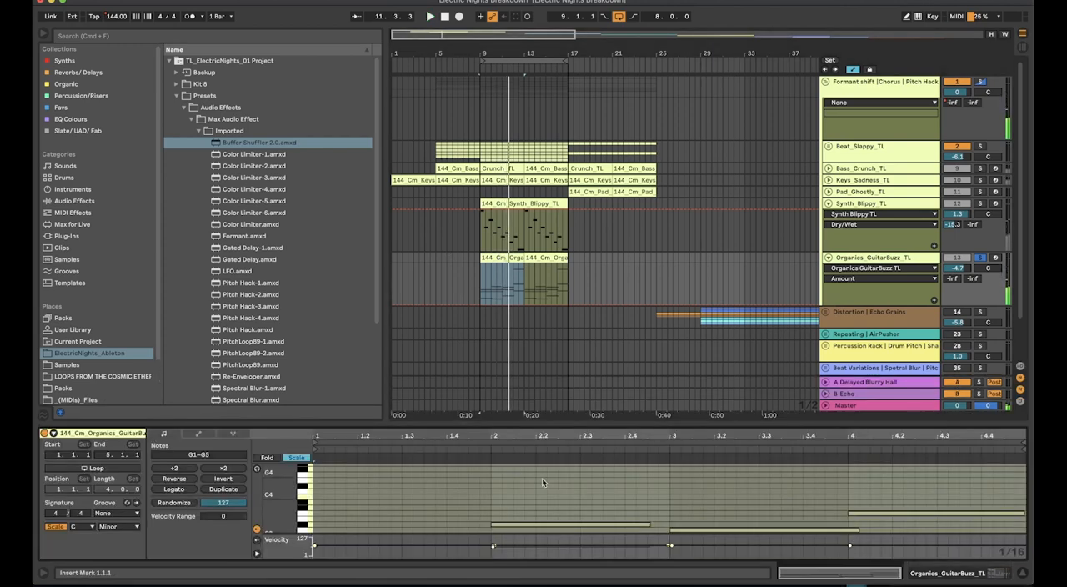
drag(543, 421, 508, 384)
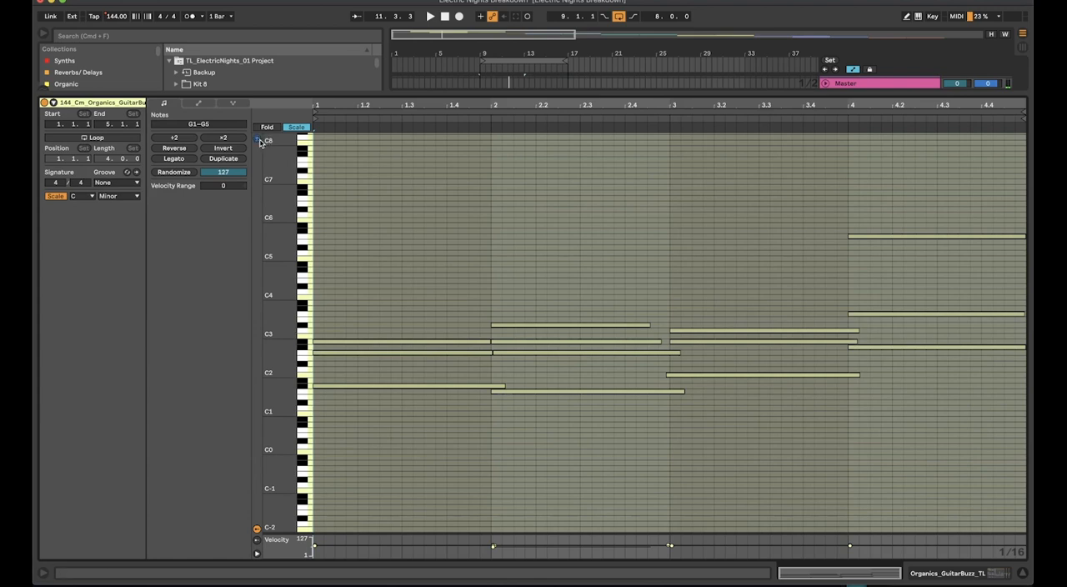
click(301, 385)
click(303, 376)
click(302, 368)
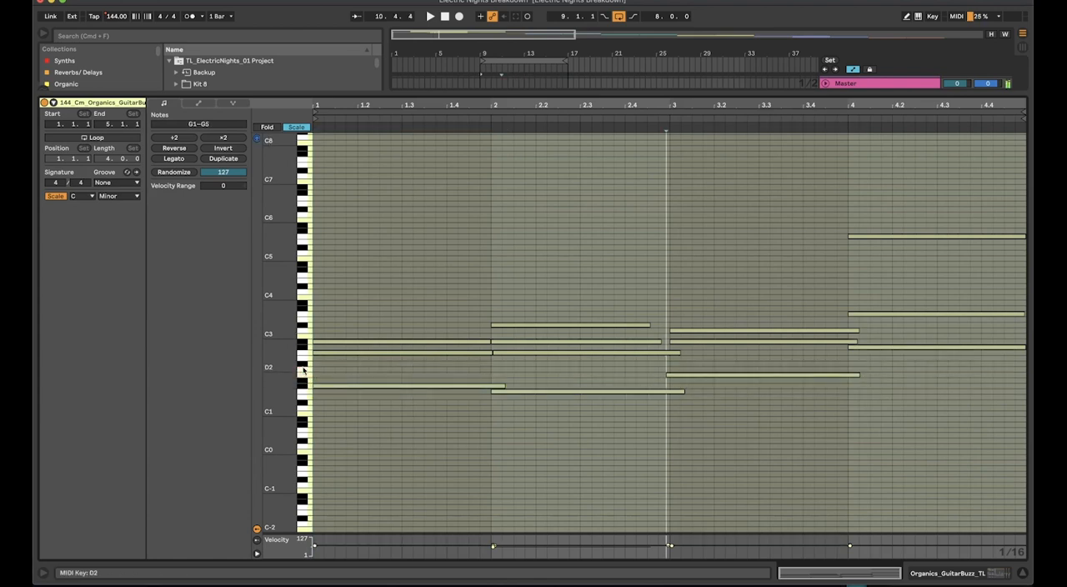
click(303, 353)
click(303, 342)
click(304, 325)
click(304, 309)
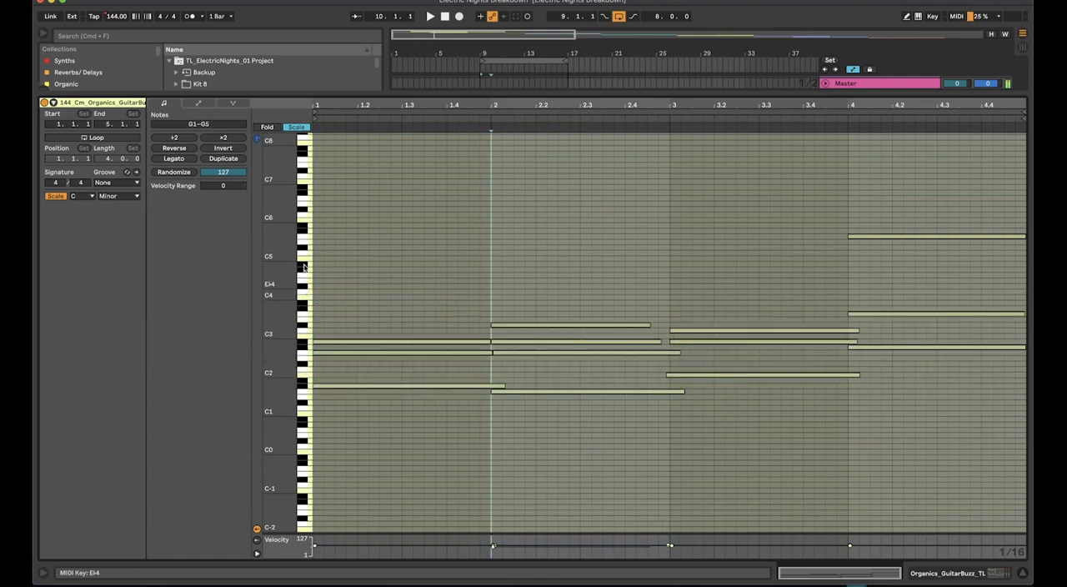
double_click(296, 94)
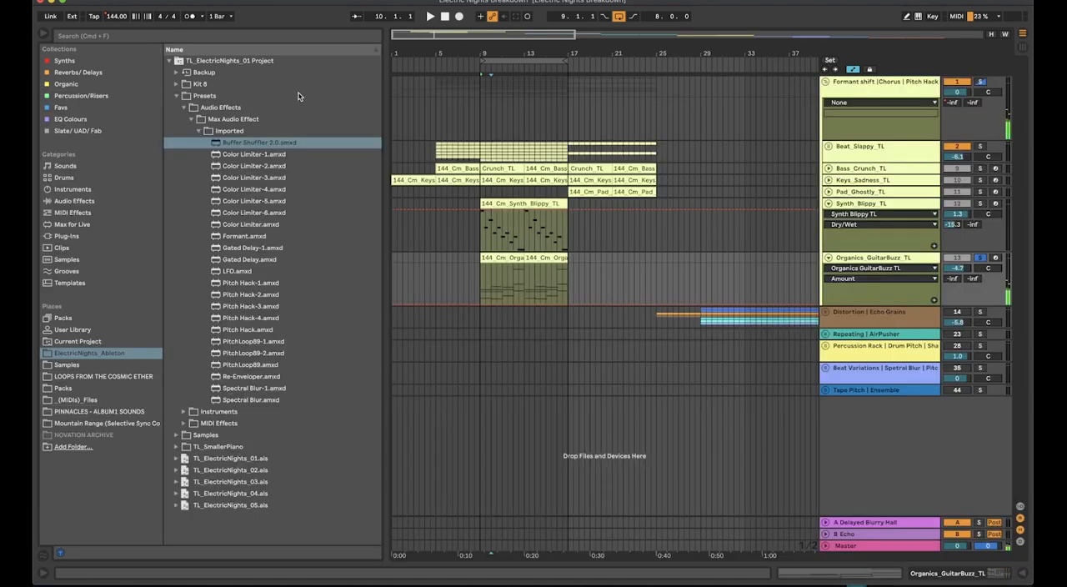
Open the Organics_GuitarBuzz_TL track's device chain and expand its Utility, EQ Eight, Chorus-Ensemble and Auto Pan devices
double_click(888, 259)
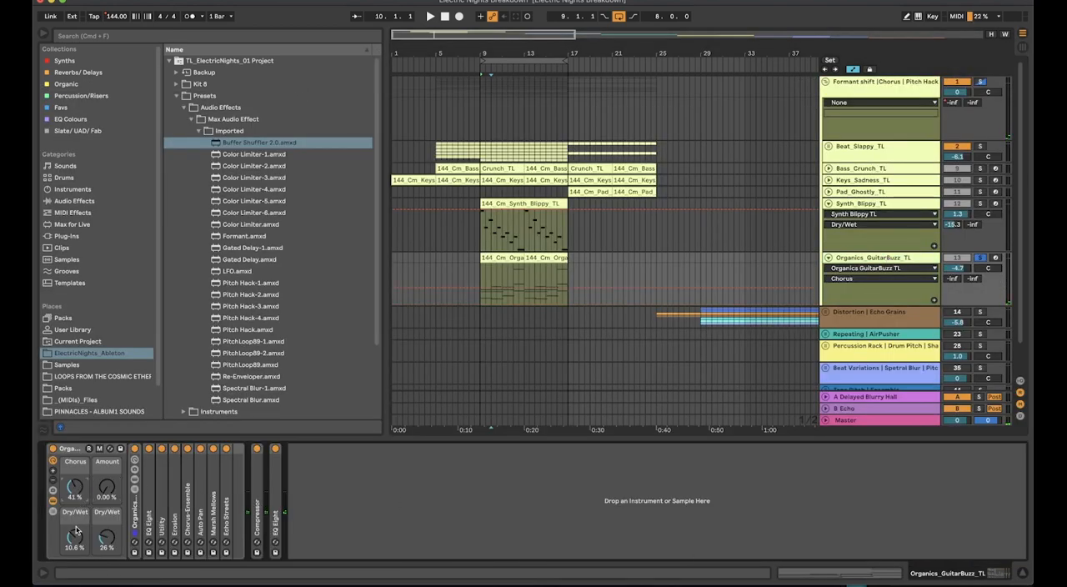
click(148, 507)
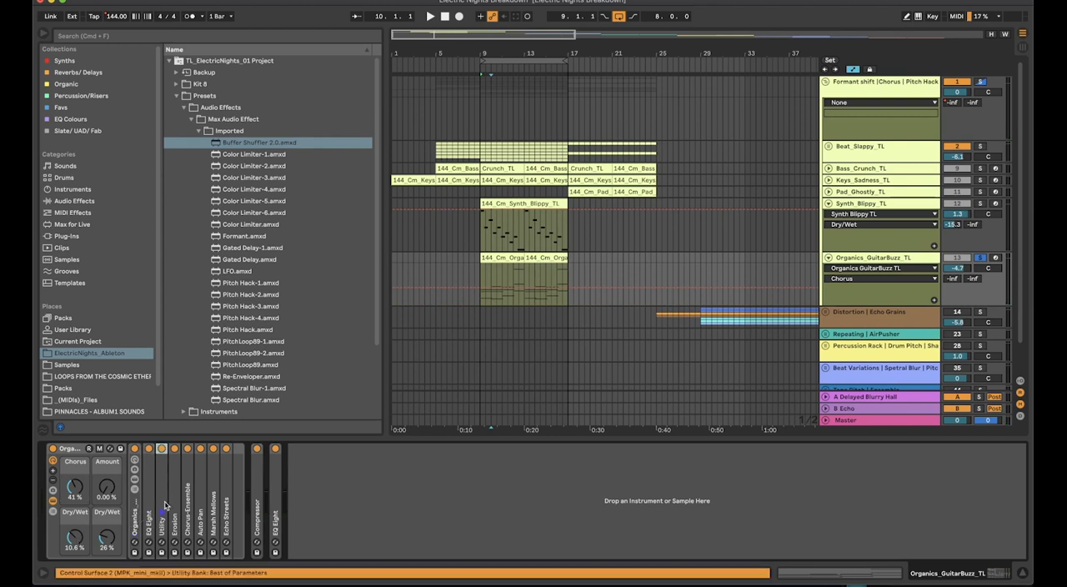
double_click(165, 505)
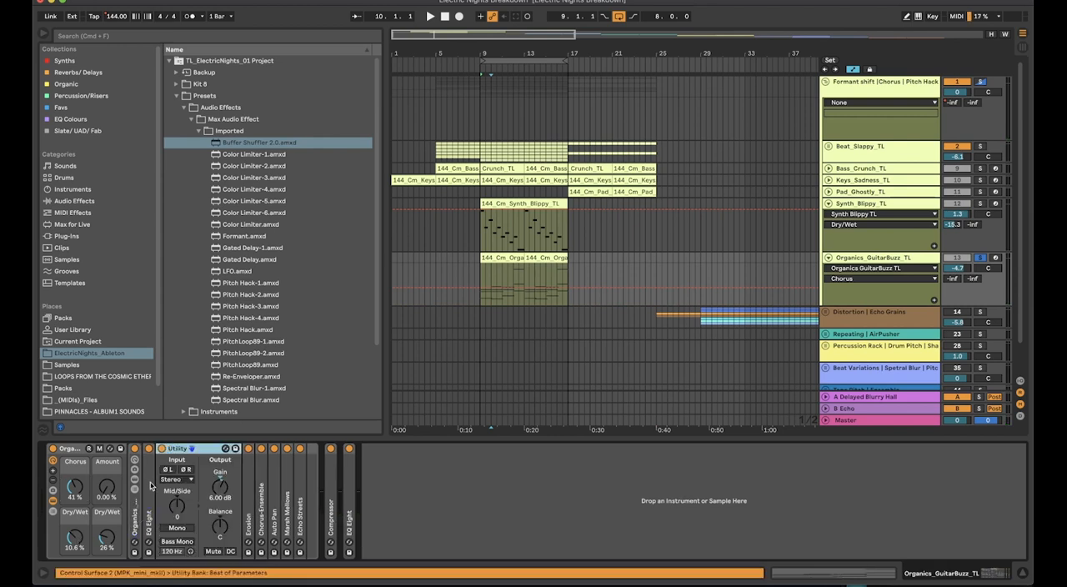
double_click(151, 486)
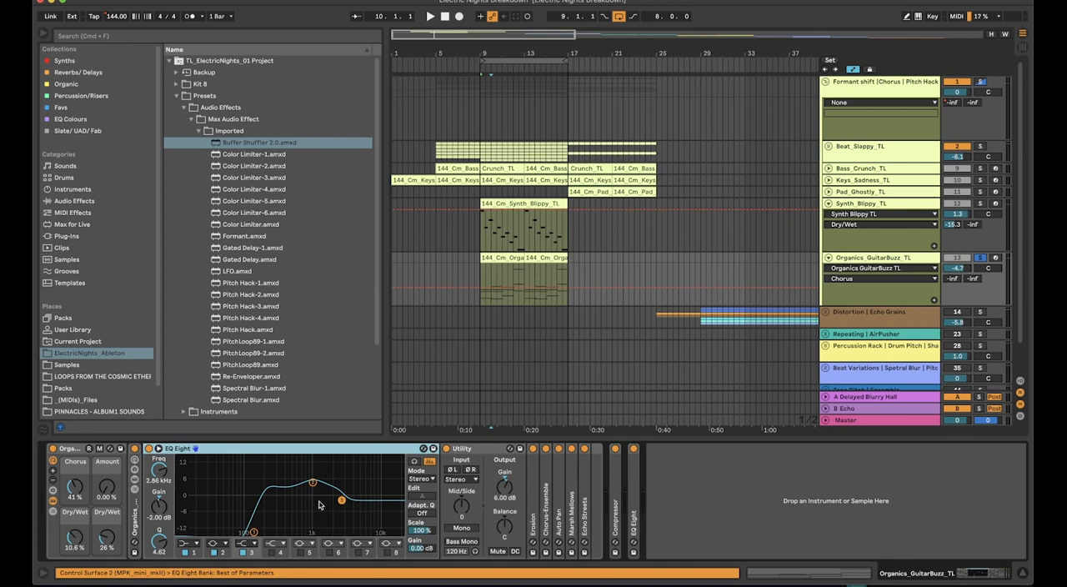
double_click(547, 494)
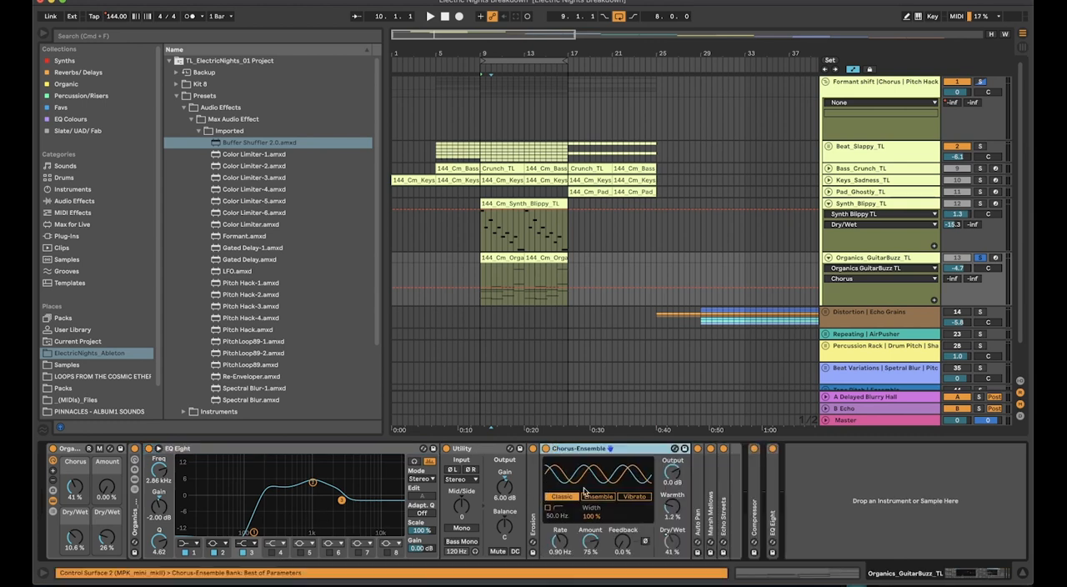
double_click(698, 482)
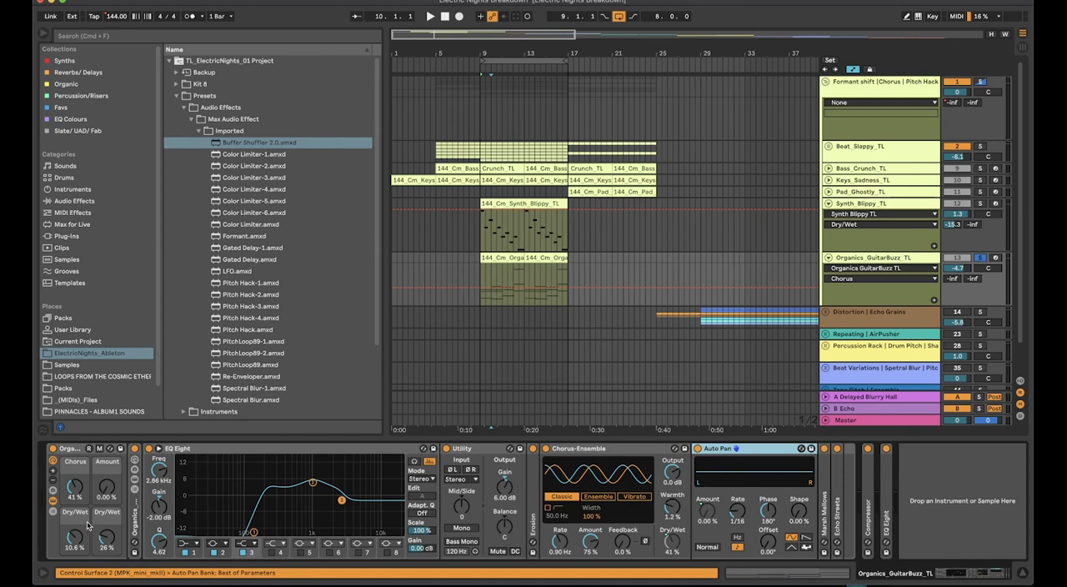
Start playback and sweep the Organics_GuitarBuzz_TL rack's Amount macro up to 100 % and back to 0 %
click(104, 487)
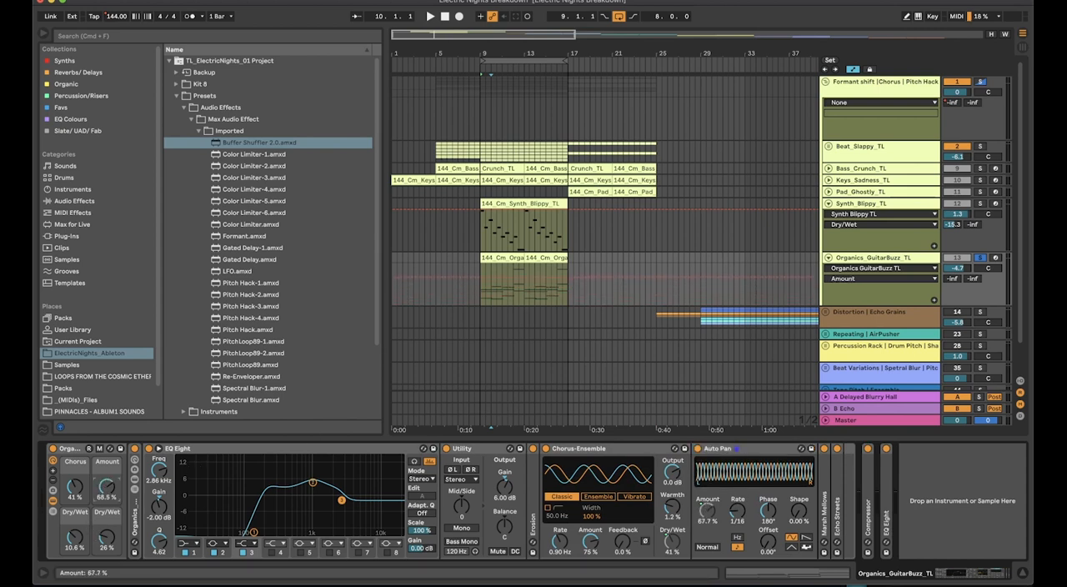
key(space)
drag(106, 488, 105, 404)
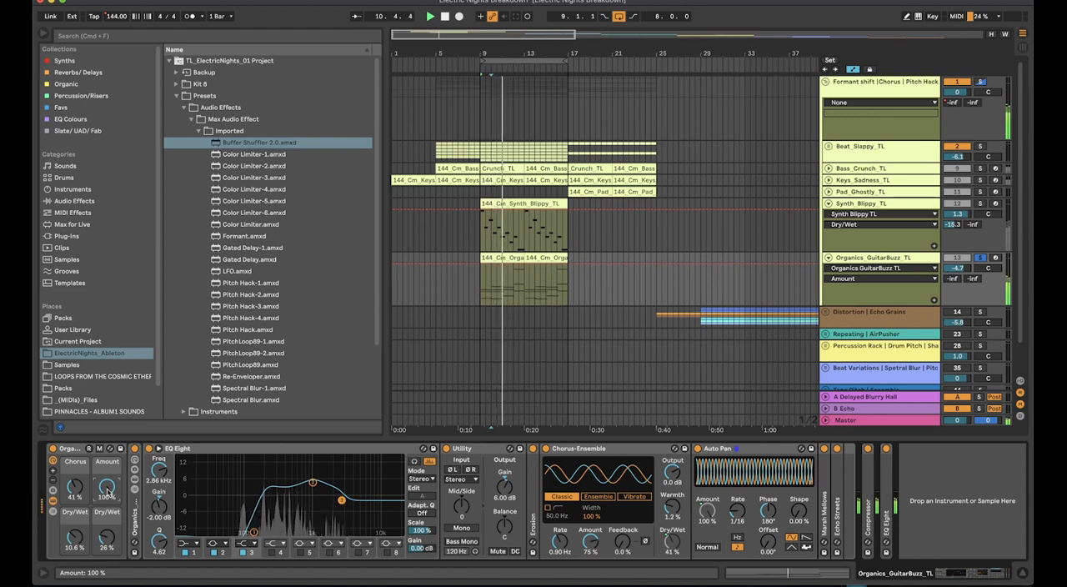
drag(106, 487, 106, 582)
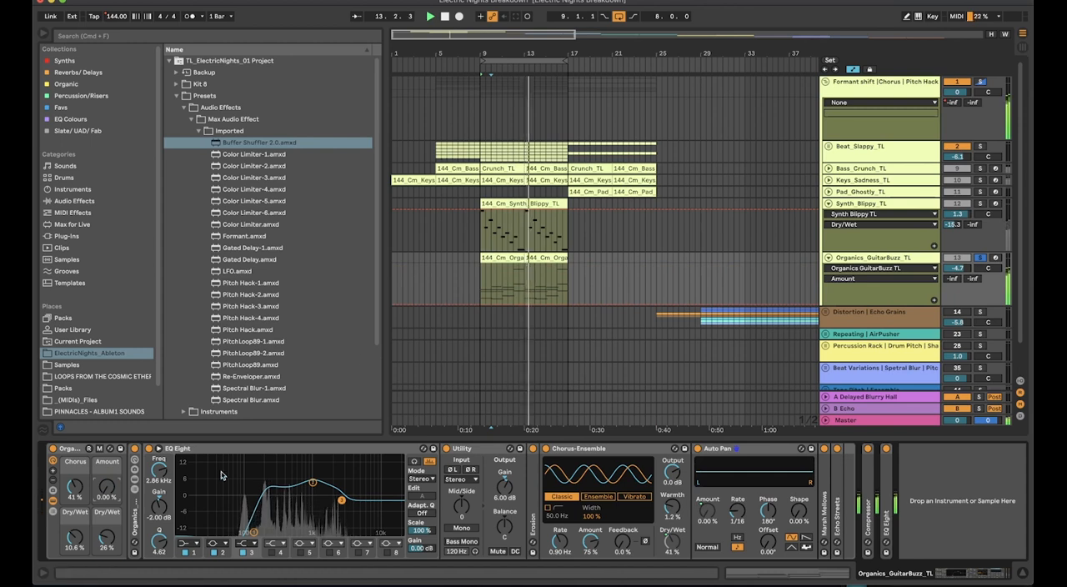
Raise the reverb's Dry/Wet macro to 100 %, expand Marsh Mellows and Echo Streets, and lower that macro to 0 %
drag(105, 538, 105, 472)
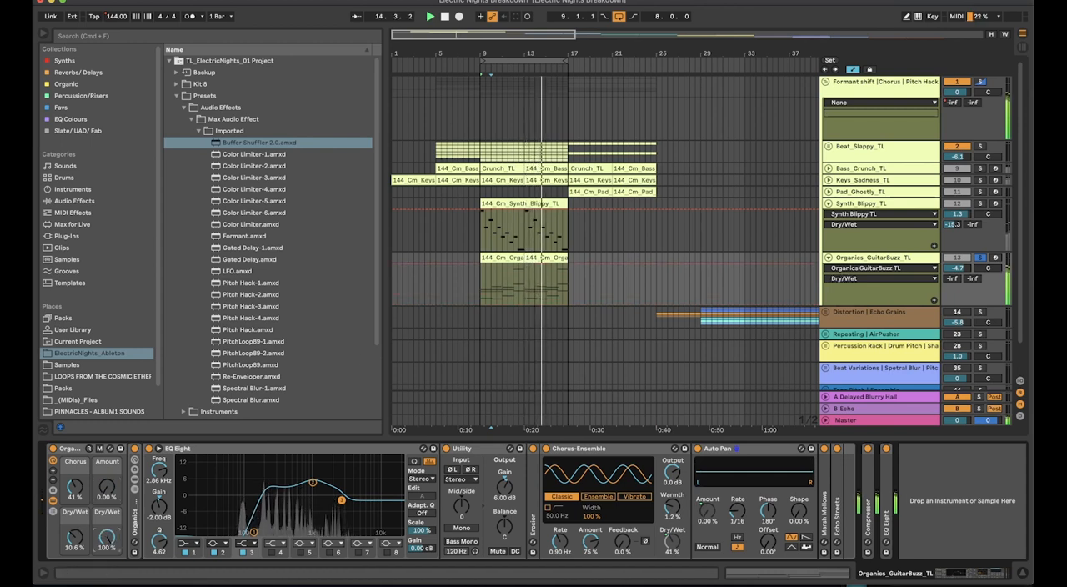
double_click(825, 485)
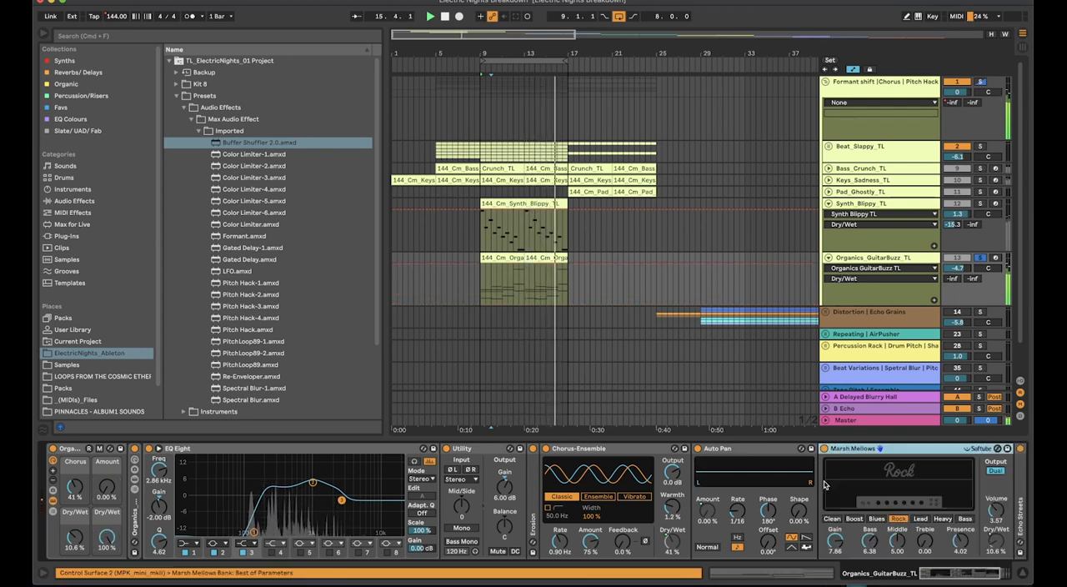
double_click(905, 502)
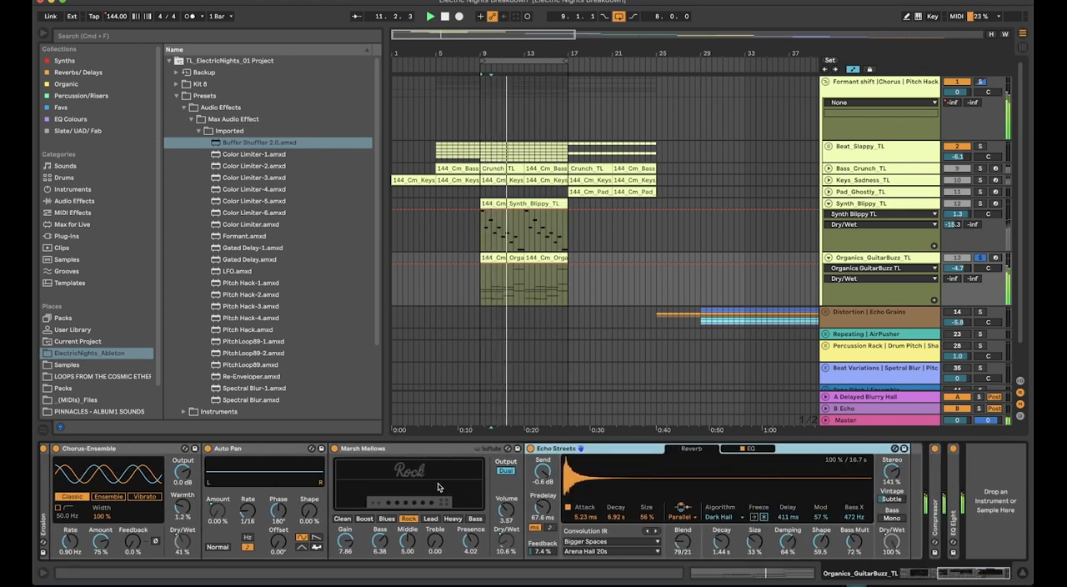
scroll(387, 487, left, 6)
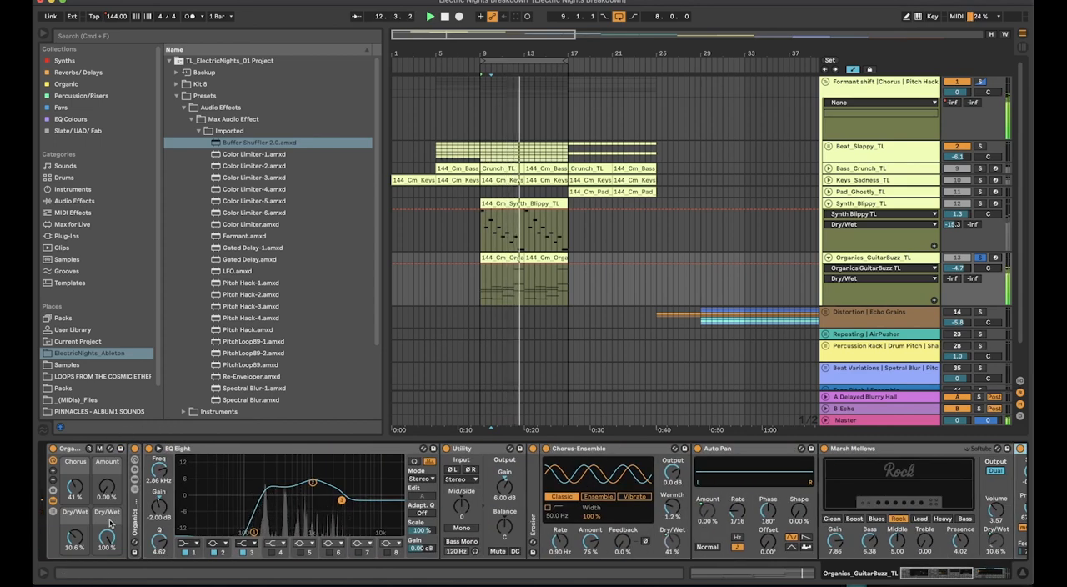
drag(107, 536, 106, 543)
Raise the Marsh Mellows amp's Dry/Wet macro to 30.5 %, lower it to 0 %, and review the rest of the chain
click(79, 487)
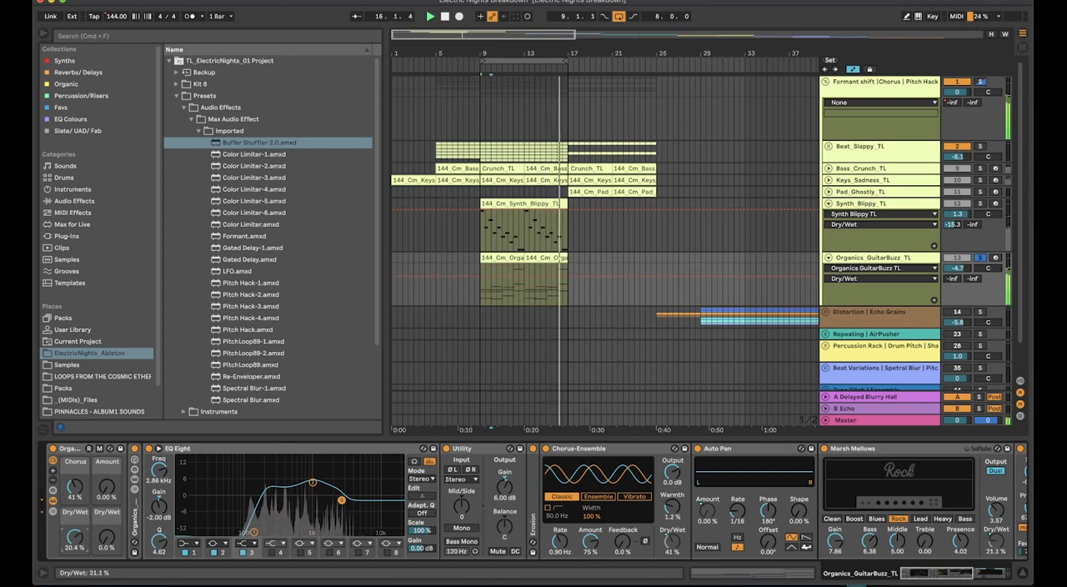
drag(75, 538, 73, 540)
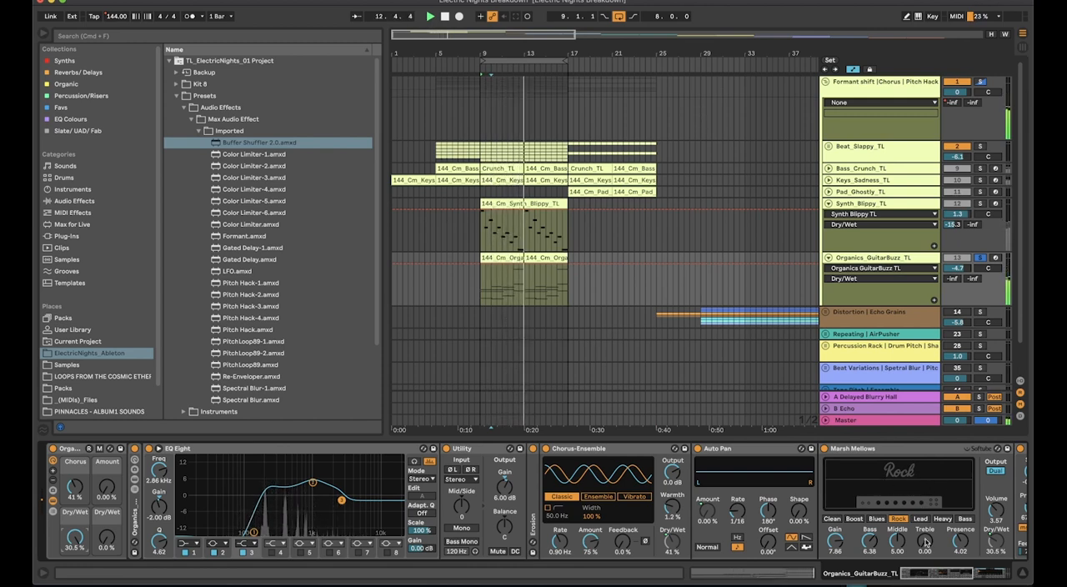
mouse_move(75, 537)
mouse_down()
mouse_move(75, 558)
mouse_move(78, 540)
mouse_up()
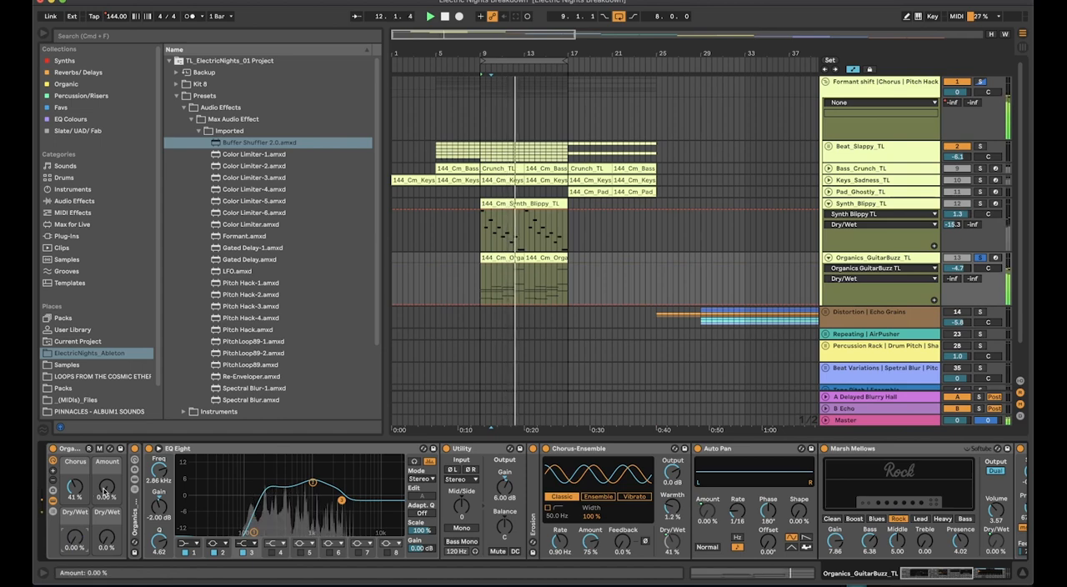
scroll(662, 494, right, 5)
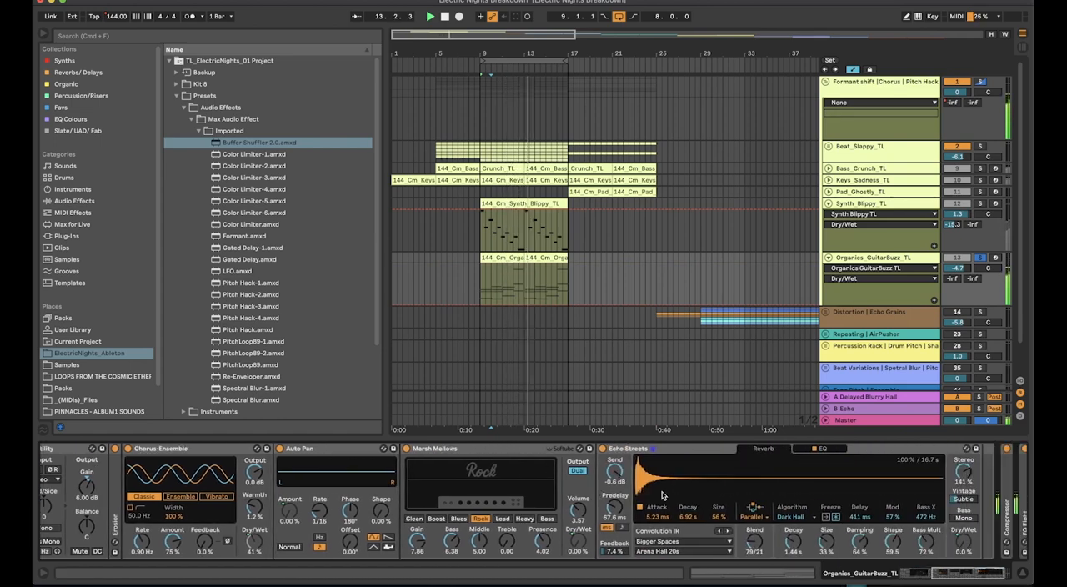
scroll(663, 495, left, 5)
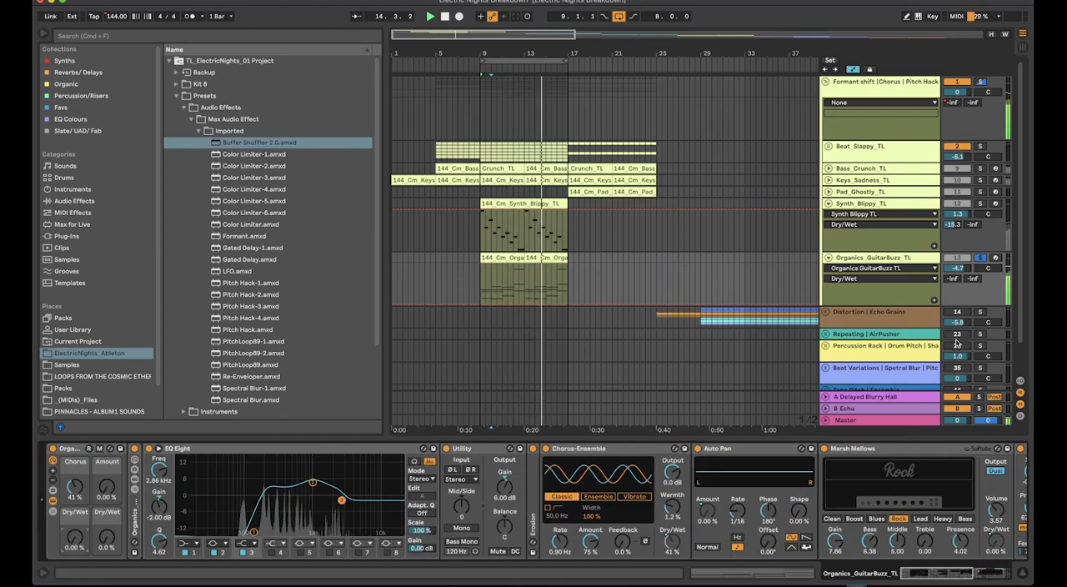
Play the bars 9 to 17 loop with the solos cleared, fold the Synth_Blippy_TL and Organics_GuitarBuzz_TL tracks, and stop playback
click(848, 90)
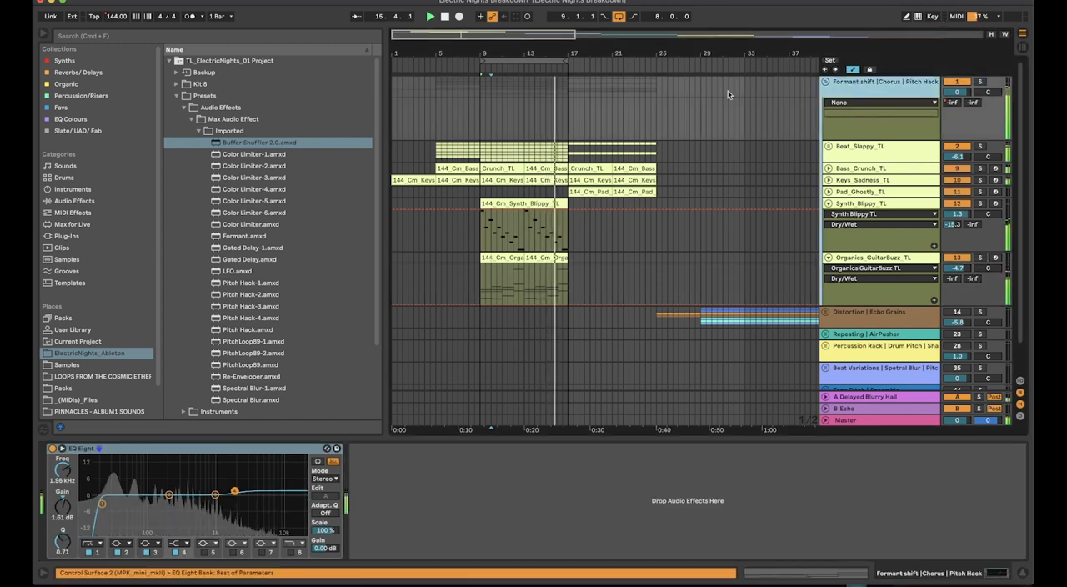
click(500, 62)
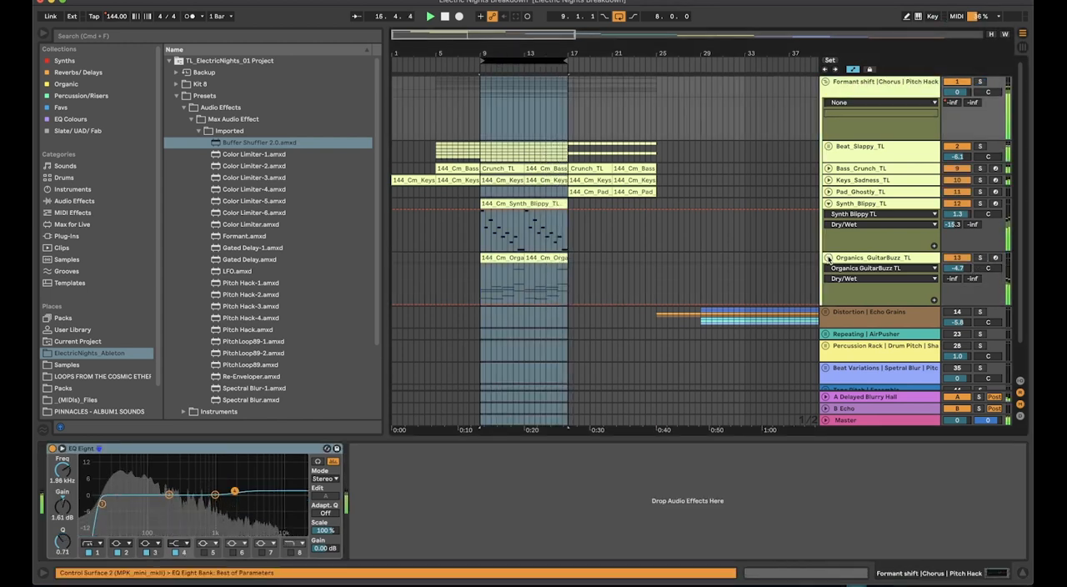
click(829, 257)
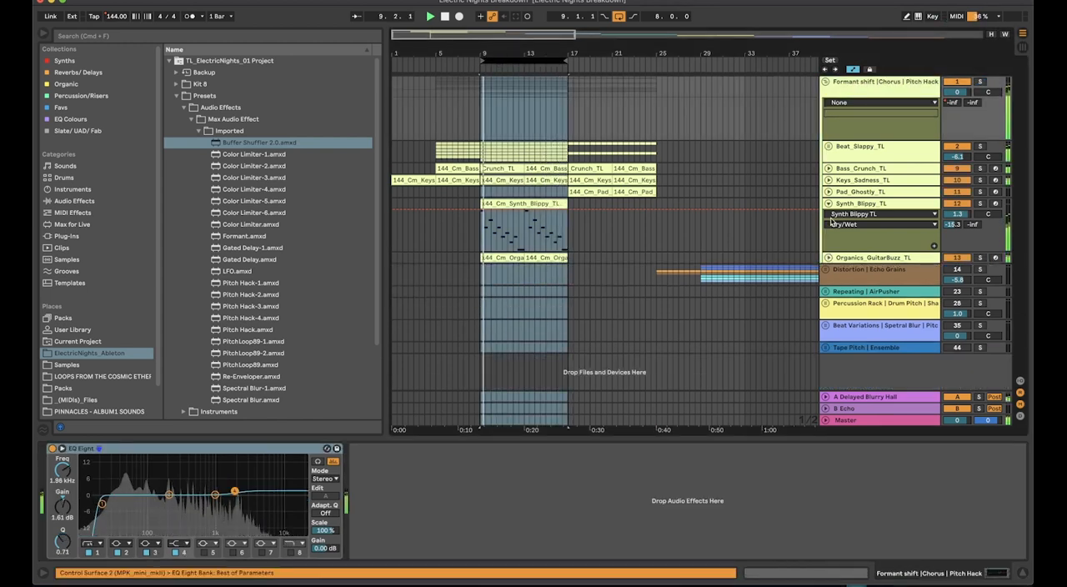
click(843, 90)
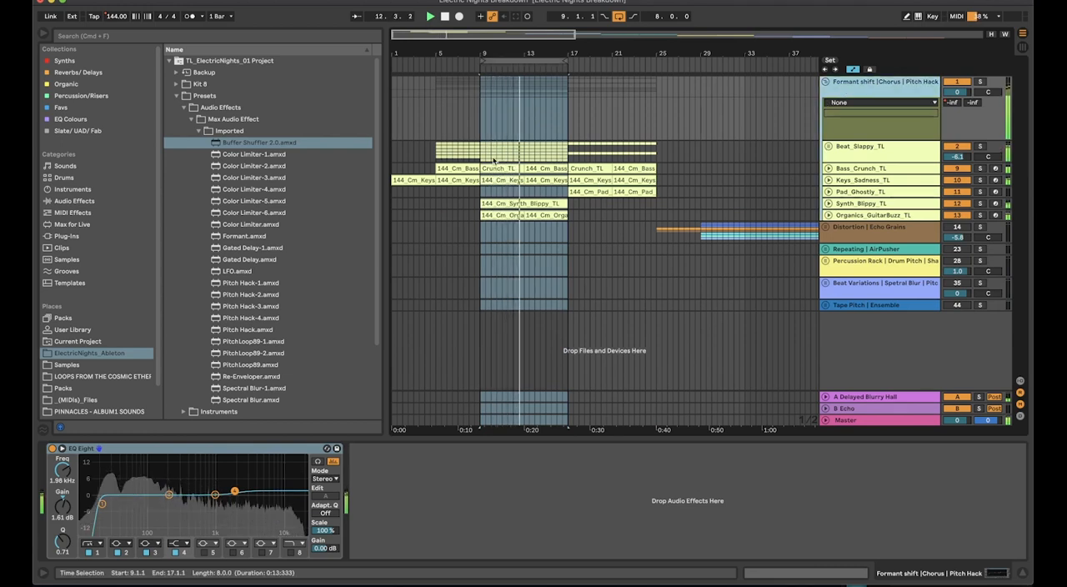
key(space)
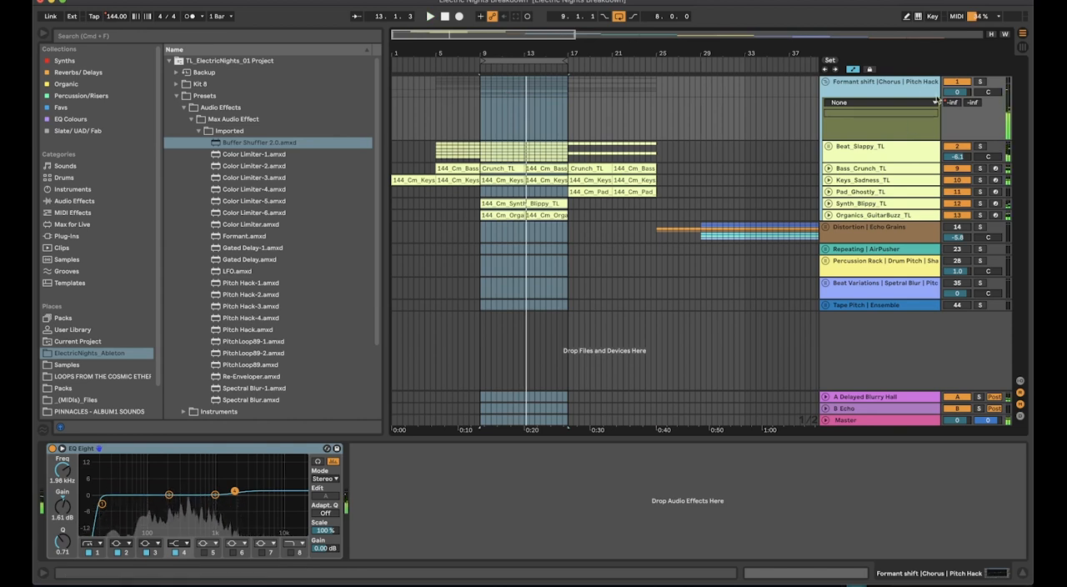
Place the insert marker at bar 9 and select the Formant shift | Chorus | Pitch Hack group track
double_click(896, 92)
double_click(897, 91)
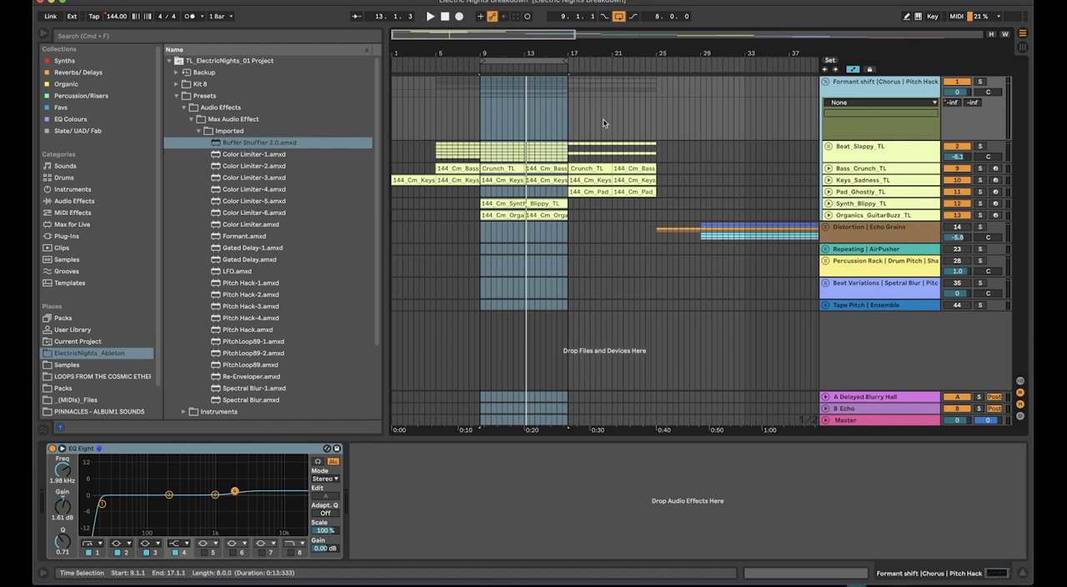
click(480, 108)
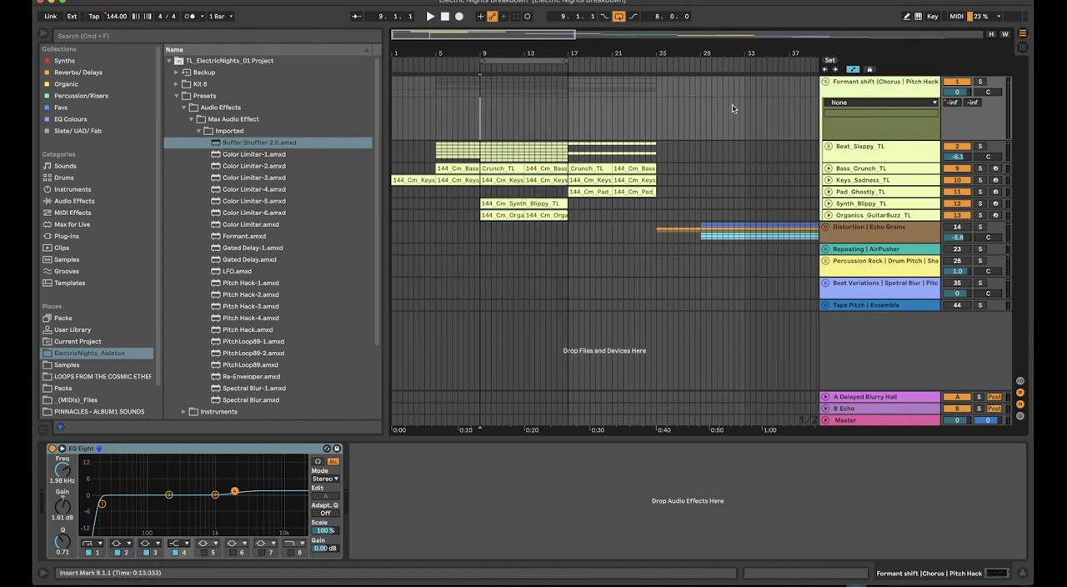
click(868, 83)
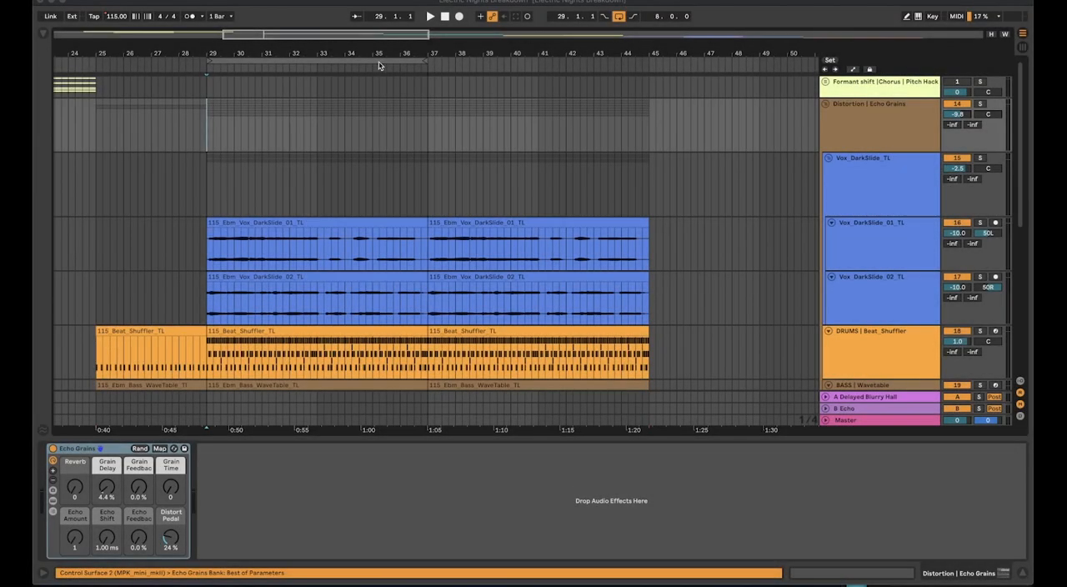
Play the Distortion | Echo Grains section from bar 29 and look through the group's vocal, drum, bass, percussion and piano tracks
click(430, 19)
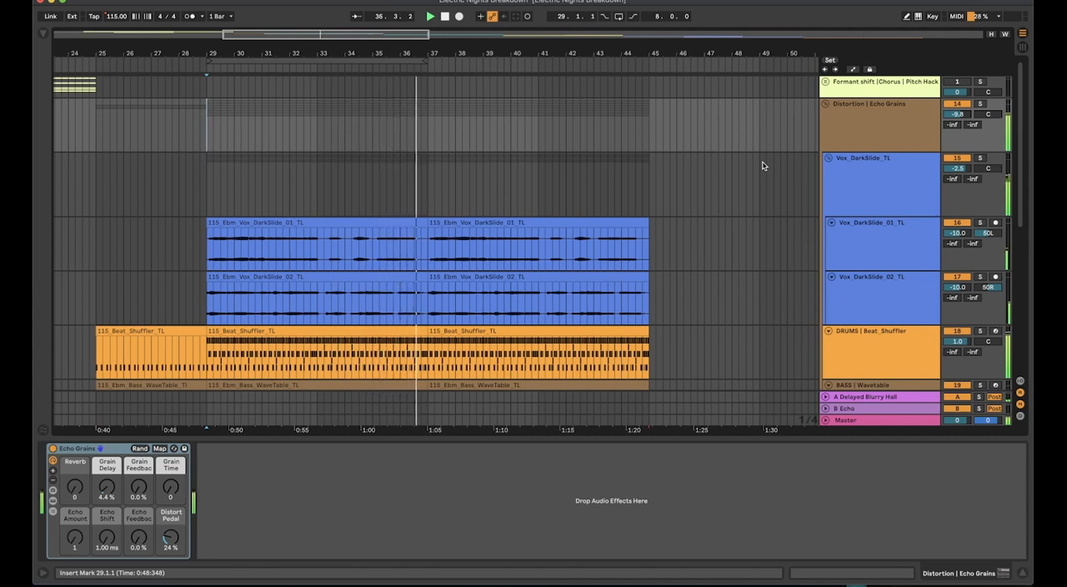
scroll(522, 203, down, 3)
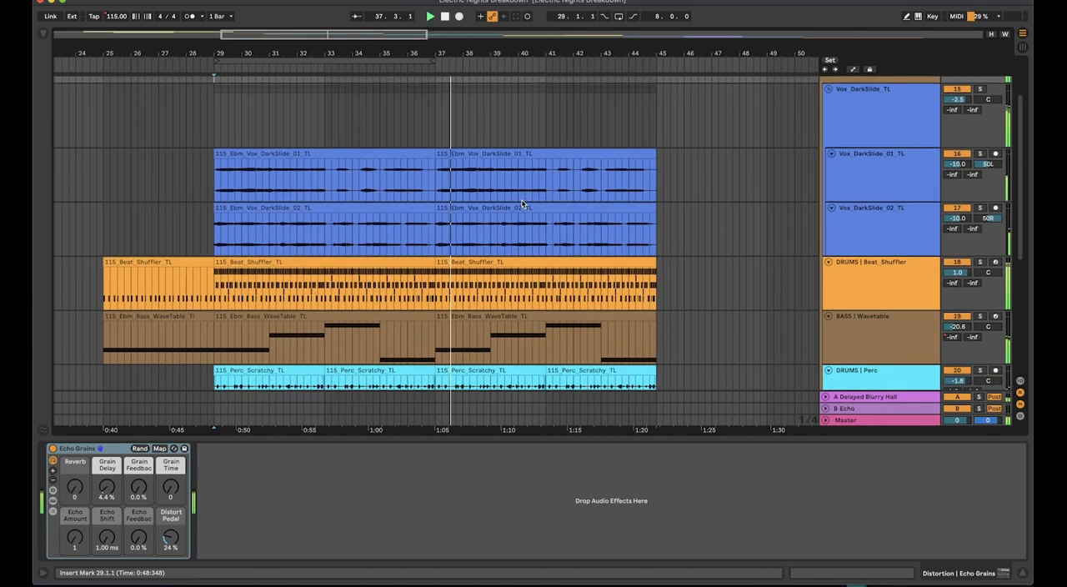
scroll(522, 204, down, 2)
scroll(521, 204, left, 1)
scroll(521, 203, down, 5)
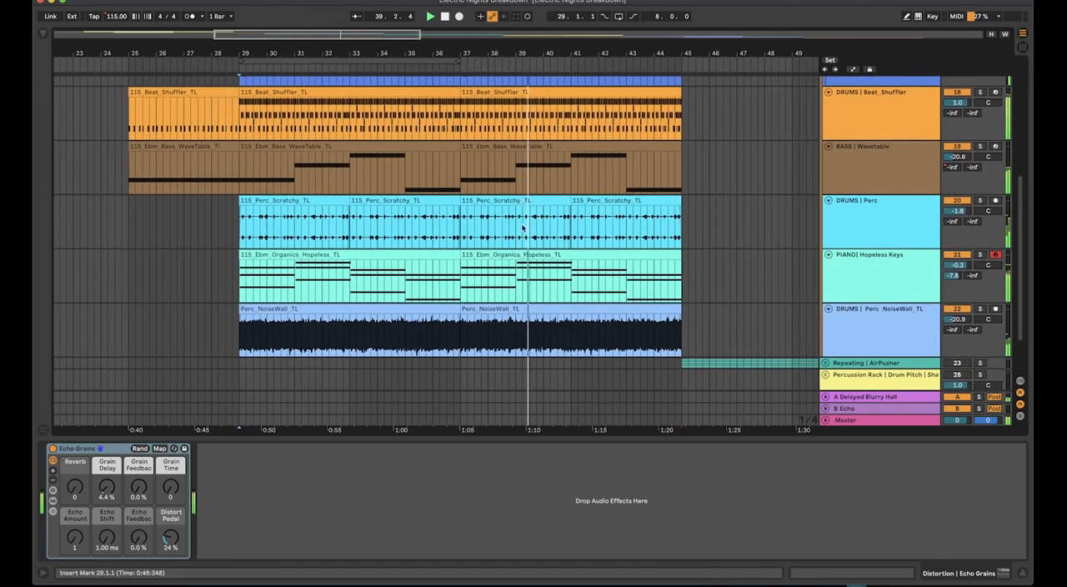
scroll(587, 258, down, 3)
scroll(586, 258, left, 1)
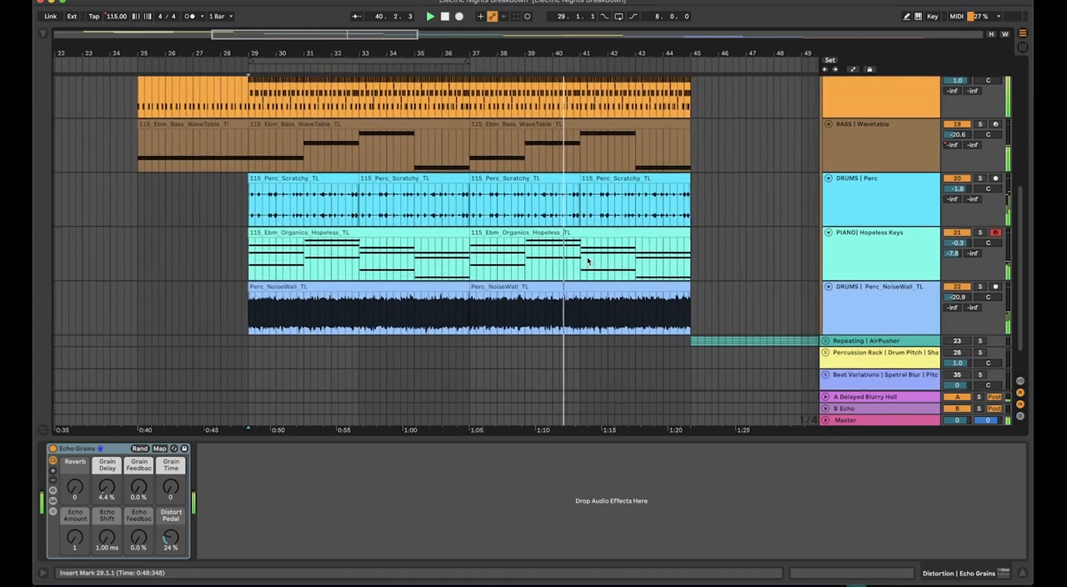
scroll(586, 260, up, 5)
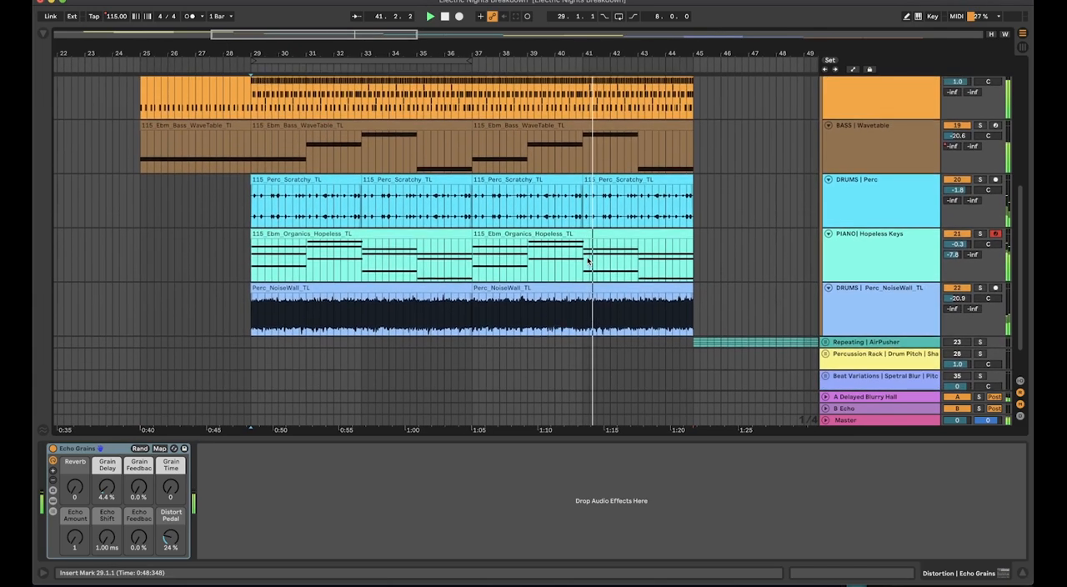
scroll(587, 261, up, 7)
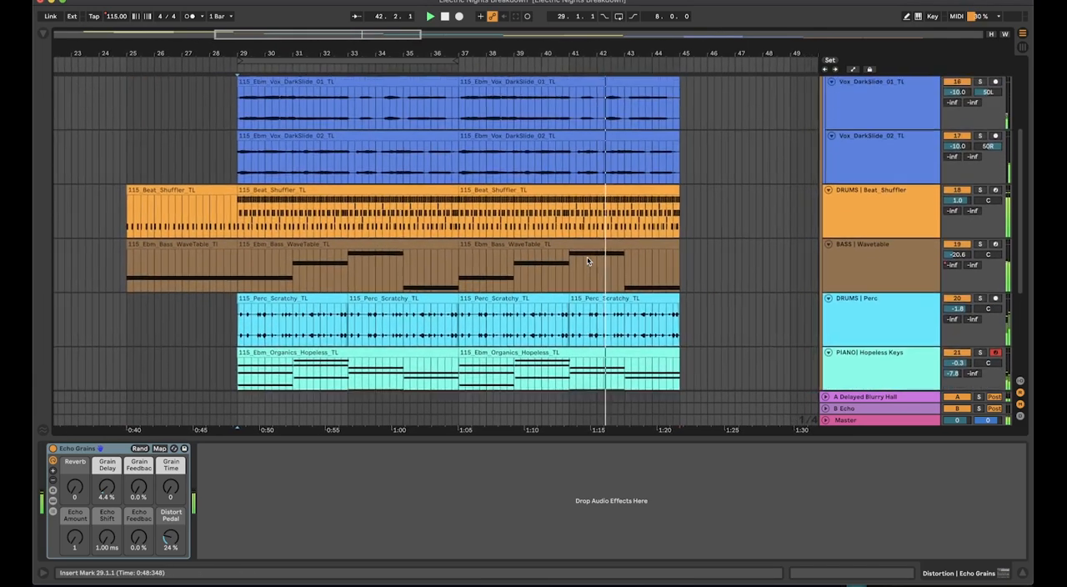
scroll(586, 261, up, 2)
scroll(587, 261, left, 2)
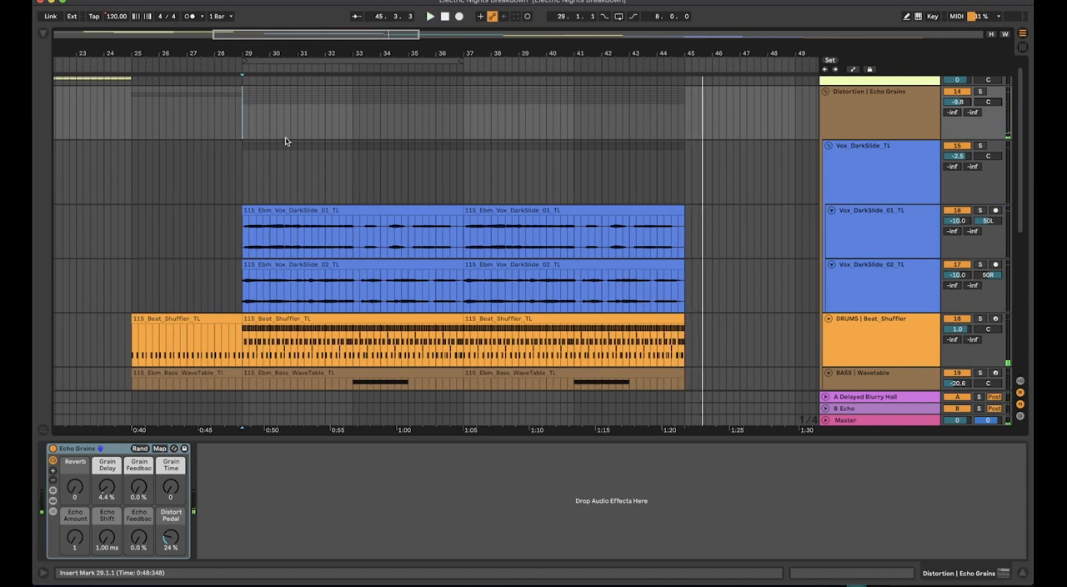
Place the insert marker at bar 29 on the Vox_DarkSlide_TL group and select that track to show its effect chain
click(244, 167)
key(space)
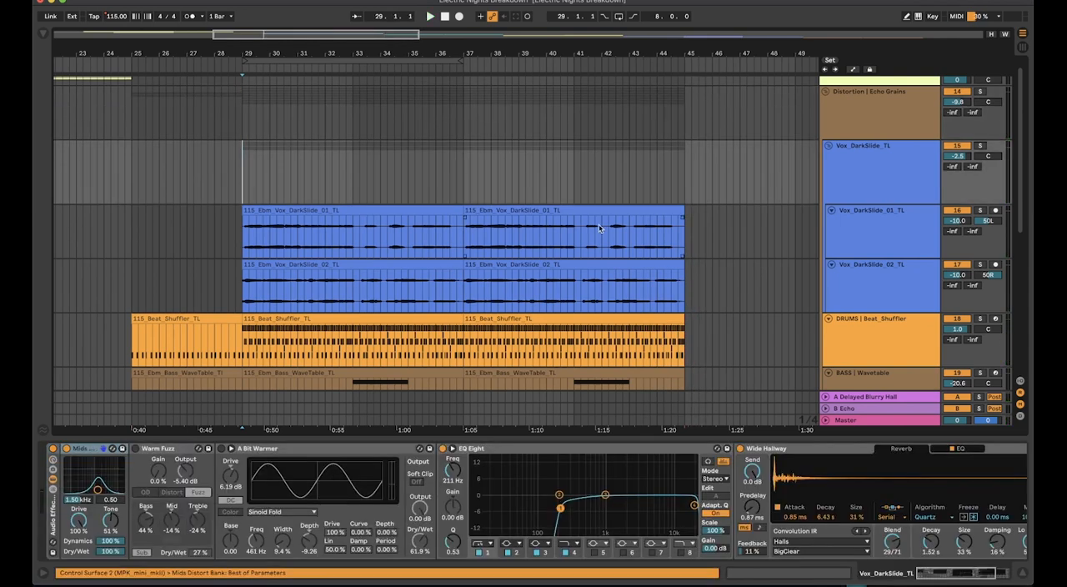
click(909, 165)
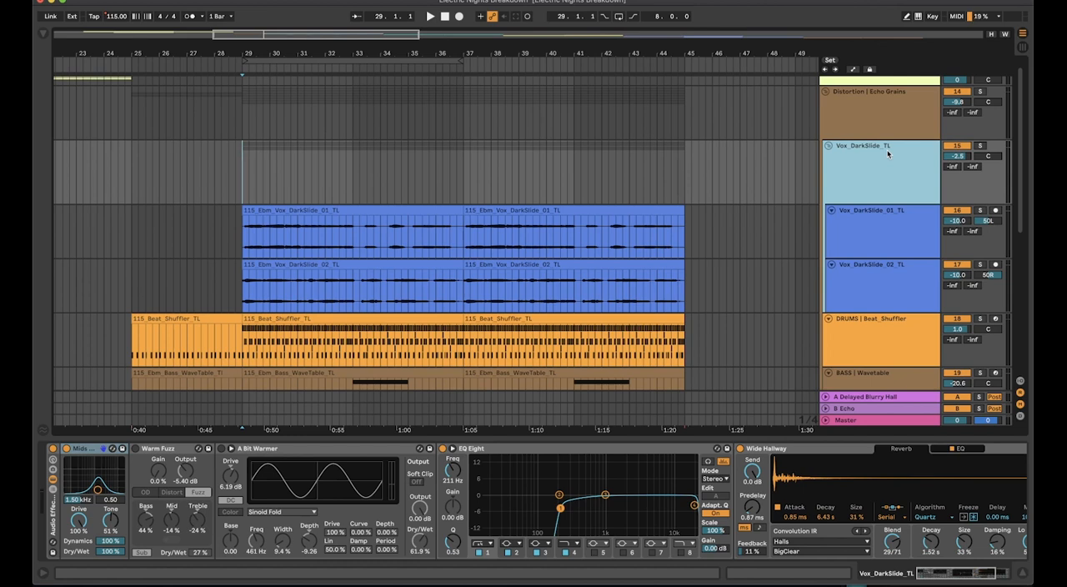
Solo the Vox_DarkSlide_TL group and play it from bar 29
click(977, 146)
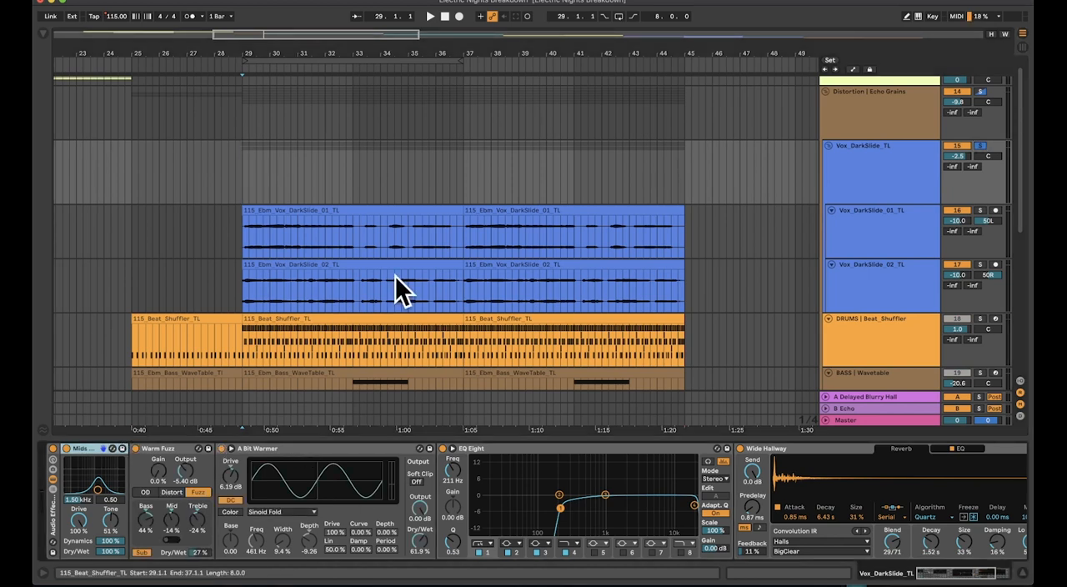
click(236, 190)
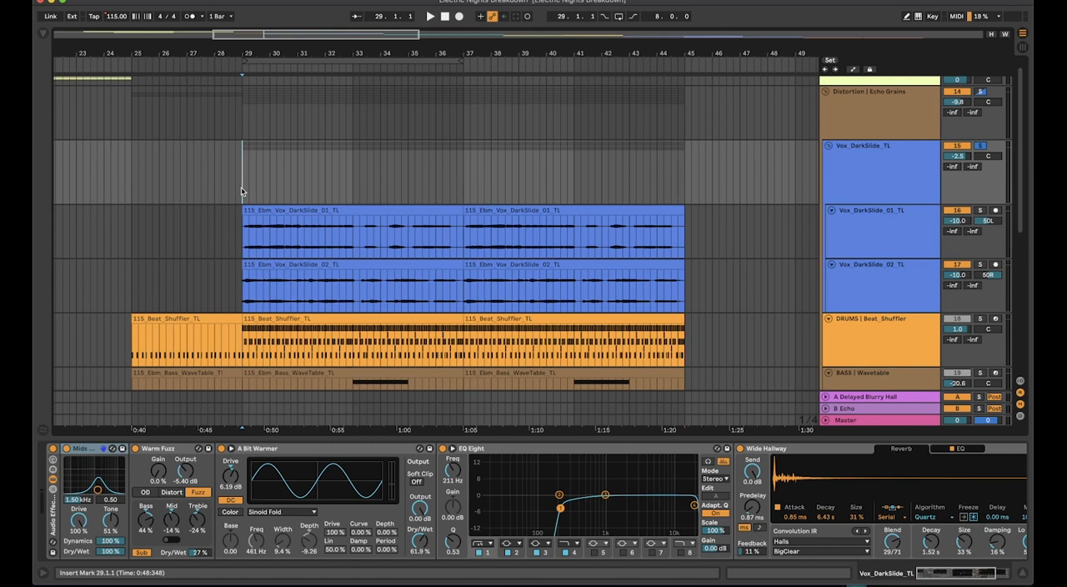
key(space)
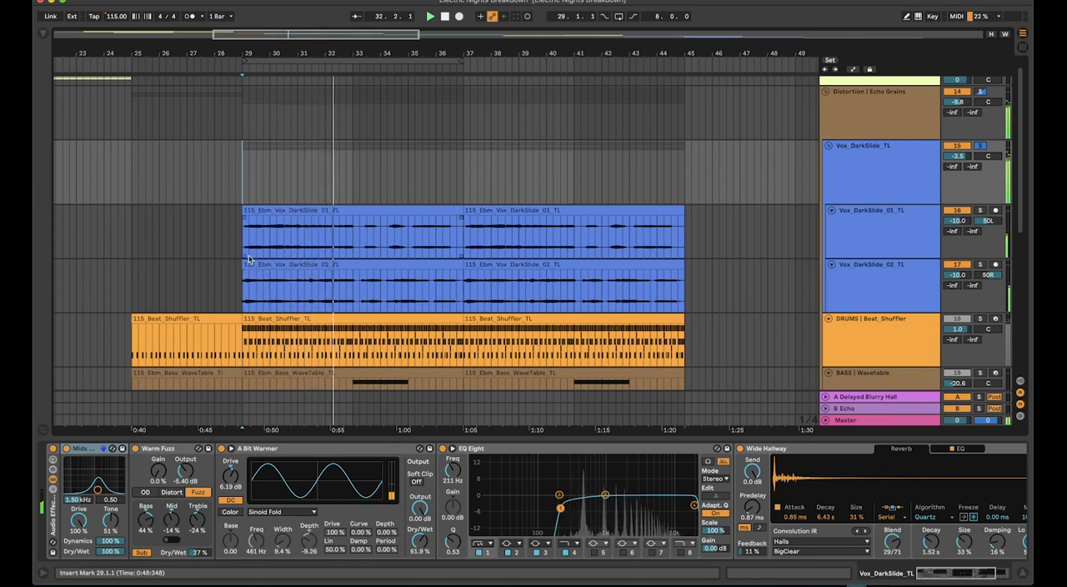
Bypass A Bit Warmer, Warm Fuzz and Mids Distort during playback to hear the unprocessed vocals, and re-enable all three devices
click(221, 448)
click(135, 449)
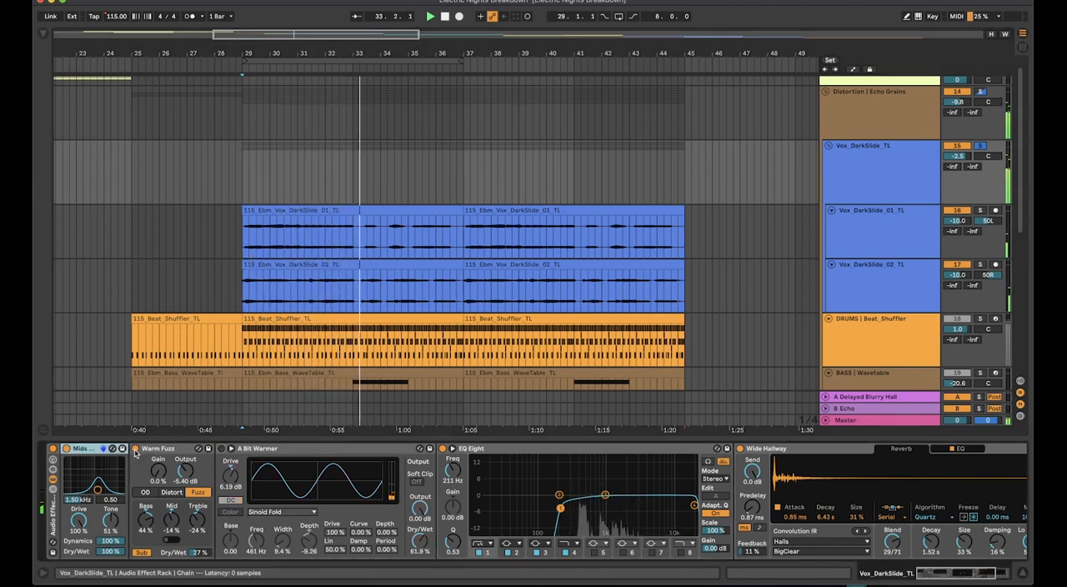
click(66, 448)
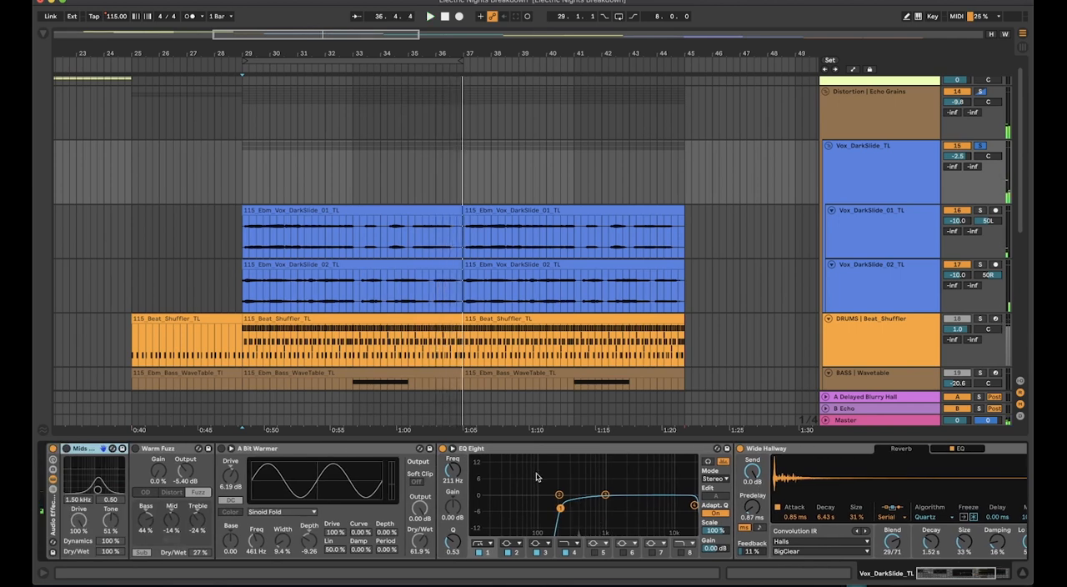
click(136, 449)
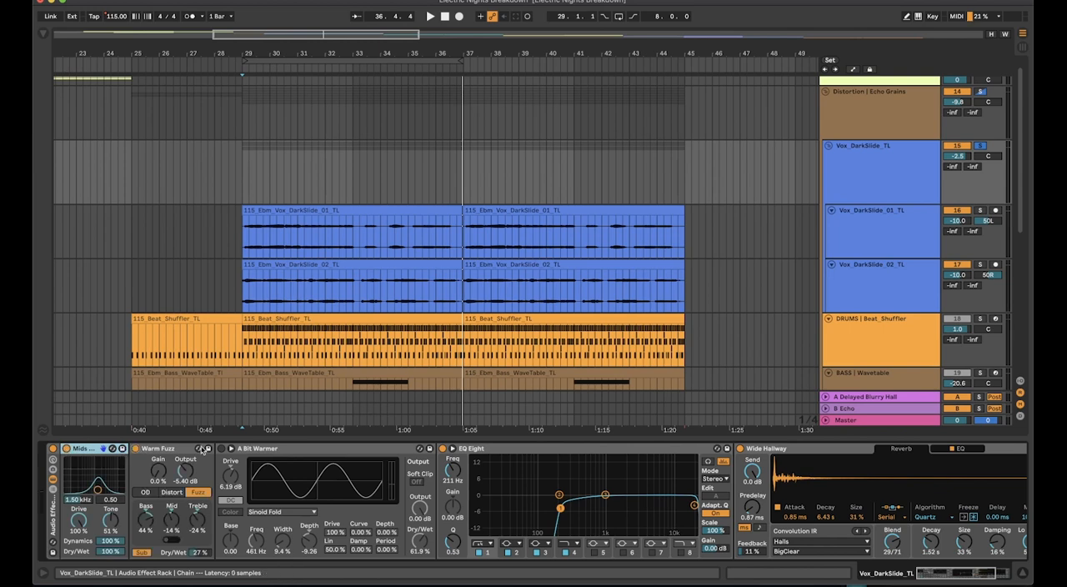
click(221, 450)
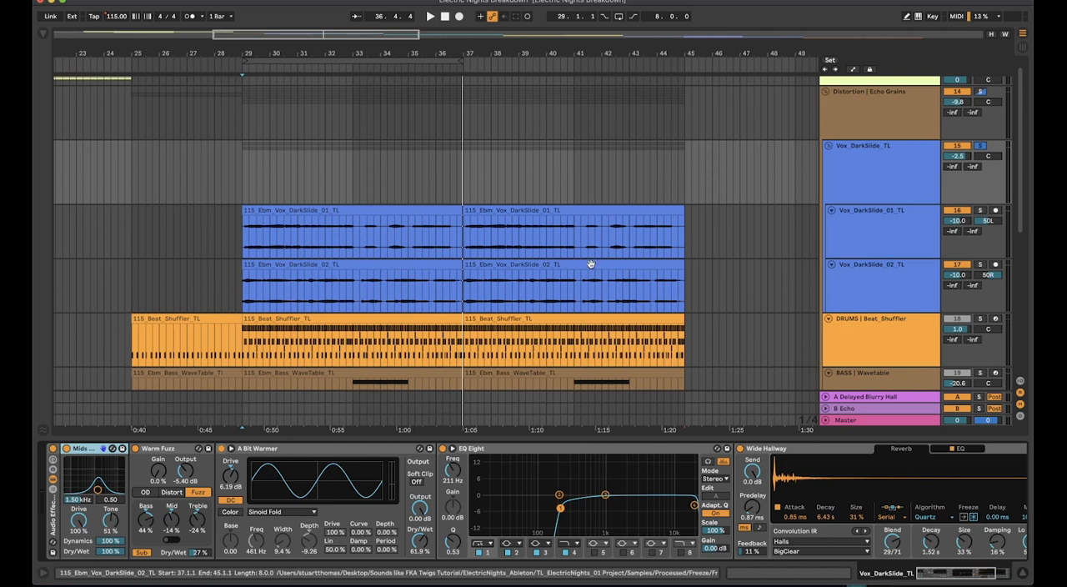
Go through the A Bit Warmer, Warm Fuzz and Mids Distort devices on the Vox_DarkSlide_TL group, folding and unfolding Mids Distort
click(243, 195)
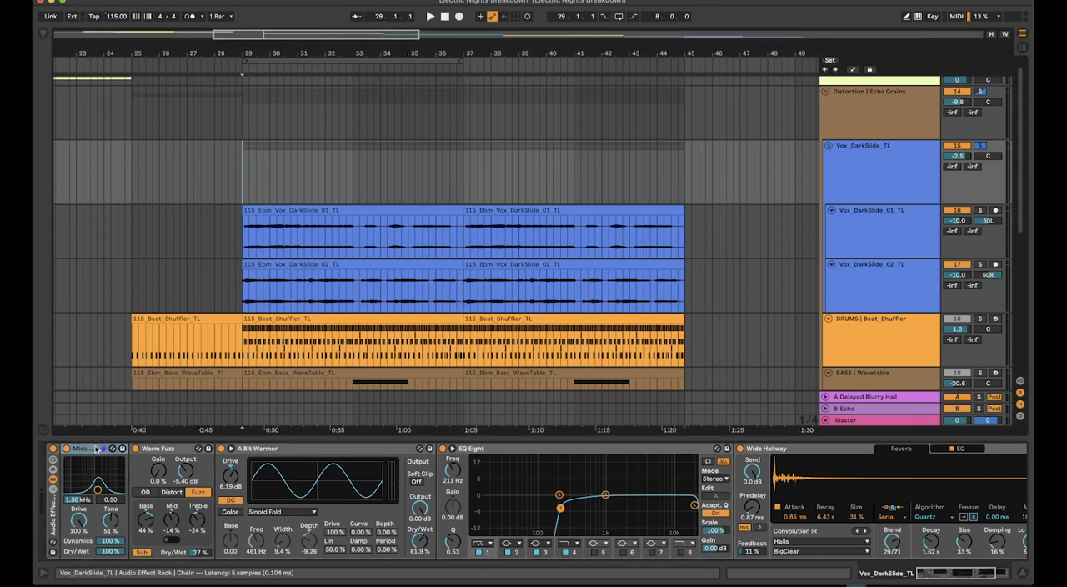
click(300, 449)
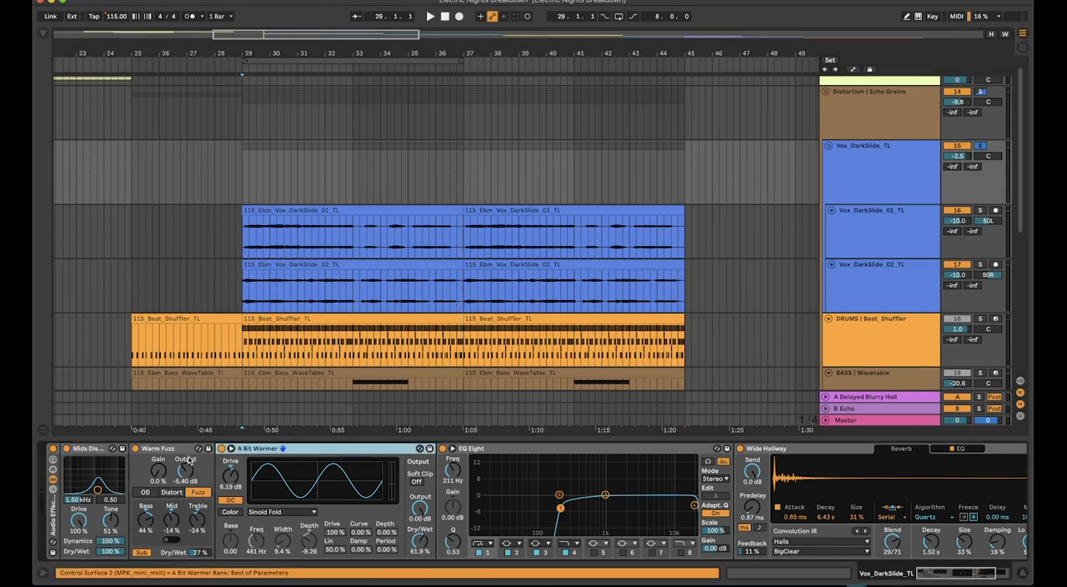
click(185, 451)
click(104, 449)
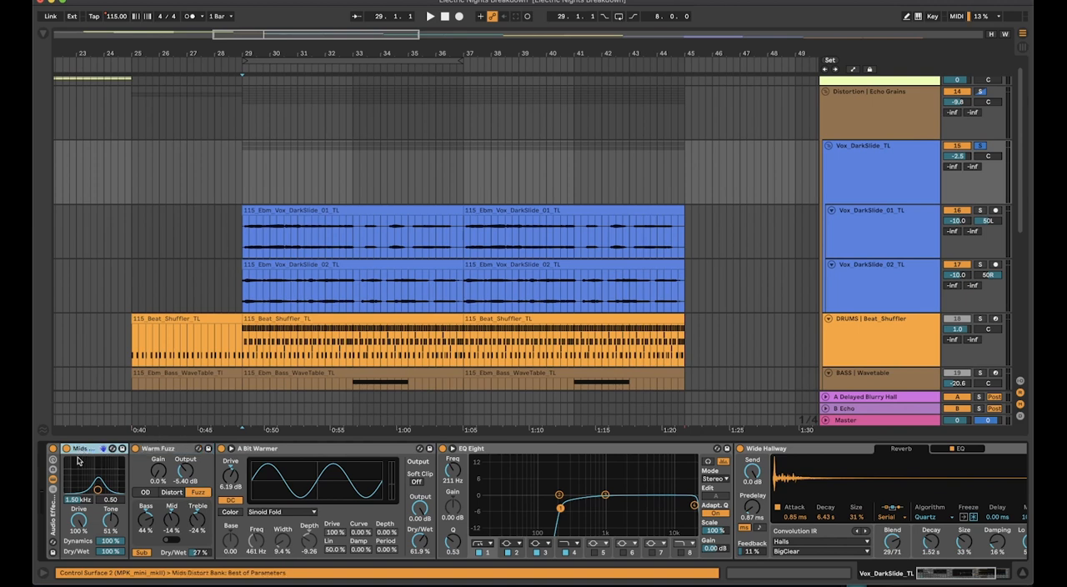
double_click(82, 450)
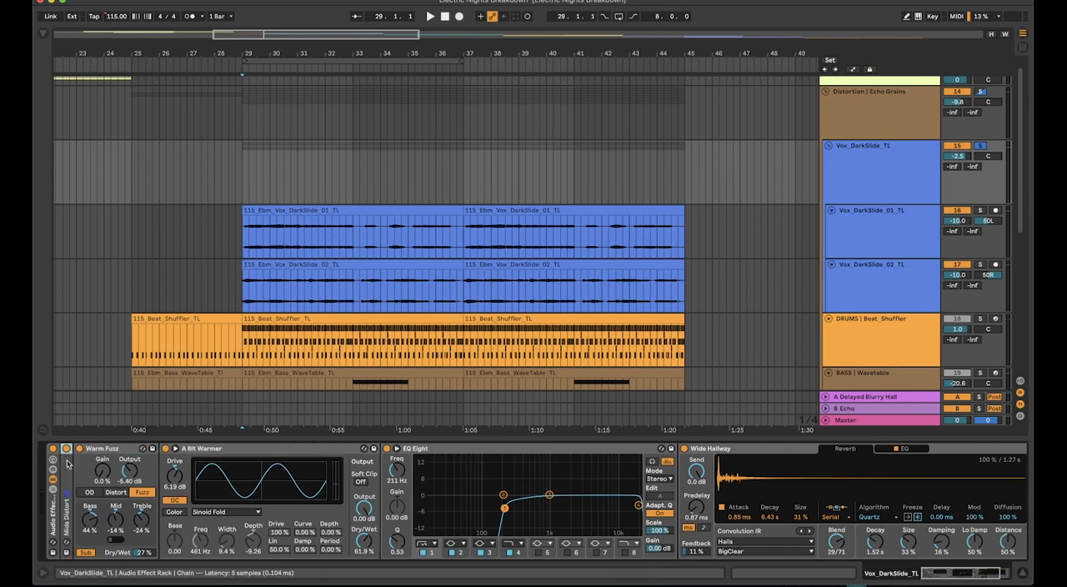
double_click(68, 464)
click(165, 450)
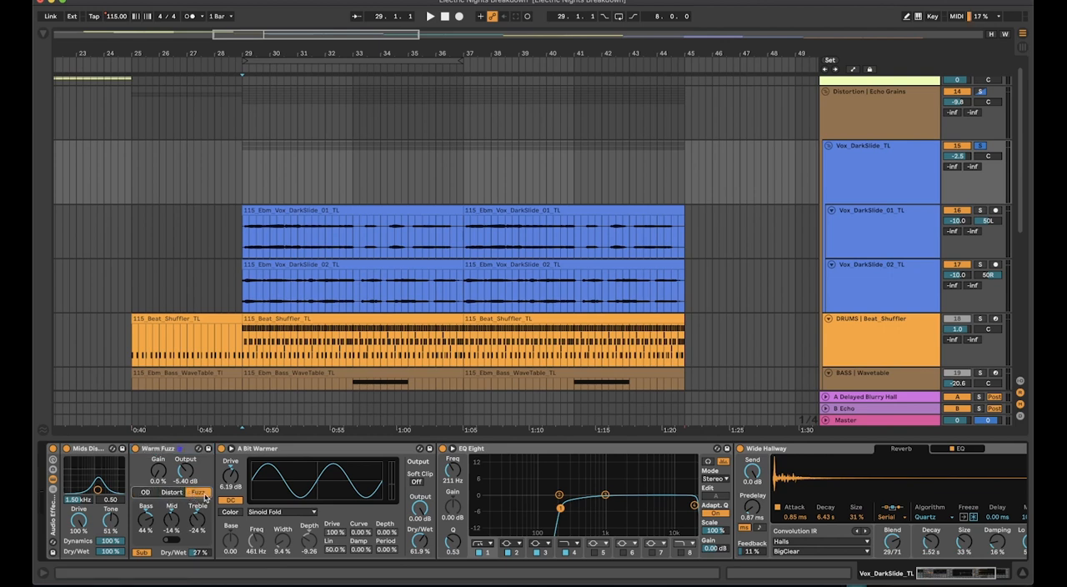
click(302, 453)
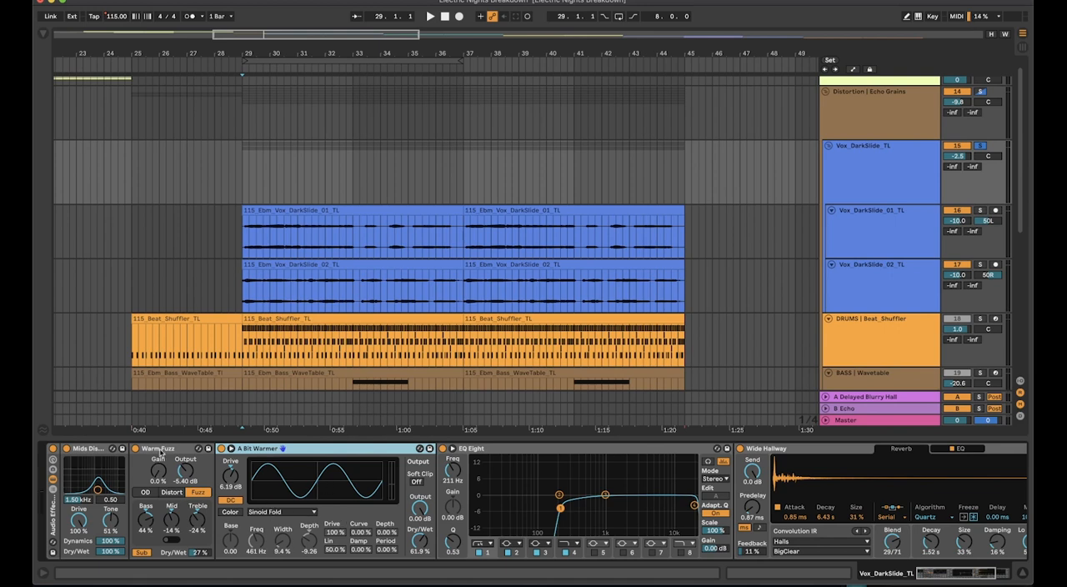
Play from bar 29 while setting Warm Fuzz to 2.4% Gain, 0.00 dB Output and 100% Dry/Wet, and adjust A Bit Warmer's Drive
click(242, 190)
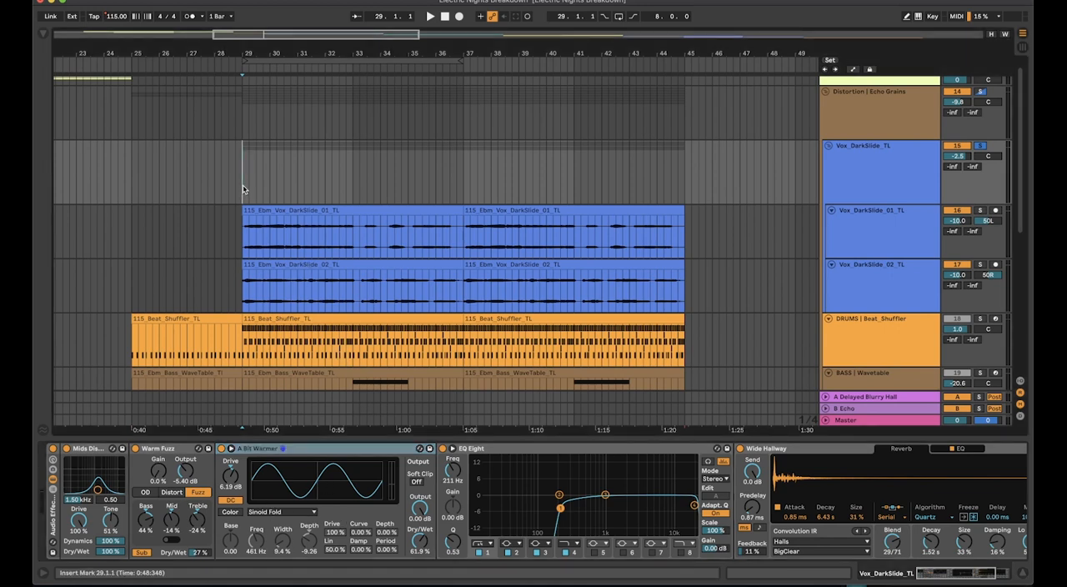
key(space)
click(86, 522)
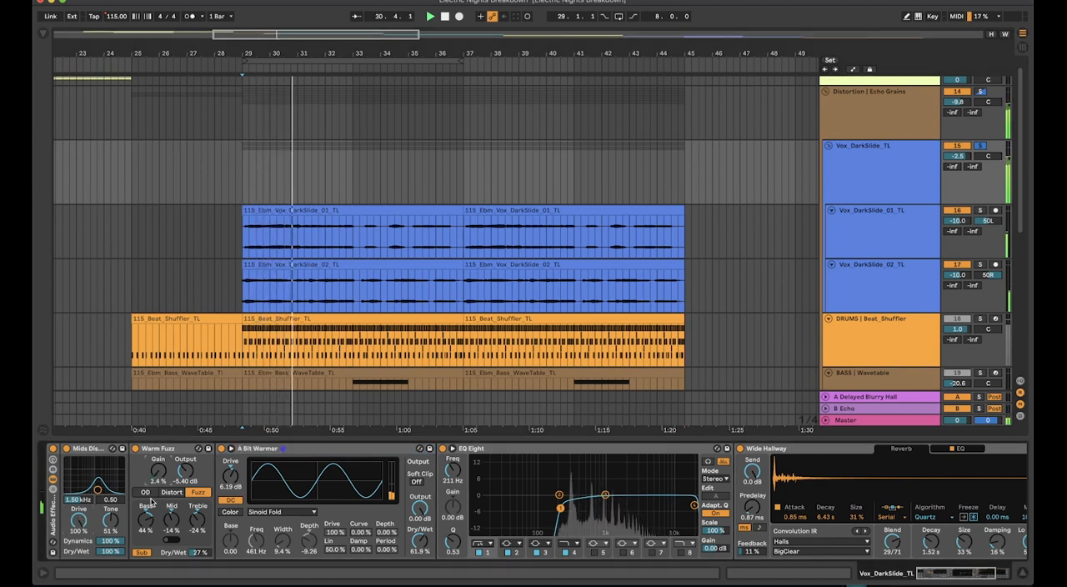
double_click(185, 471)
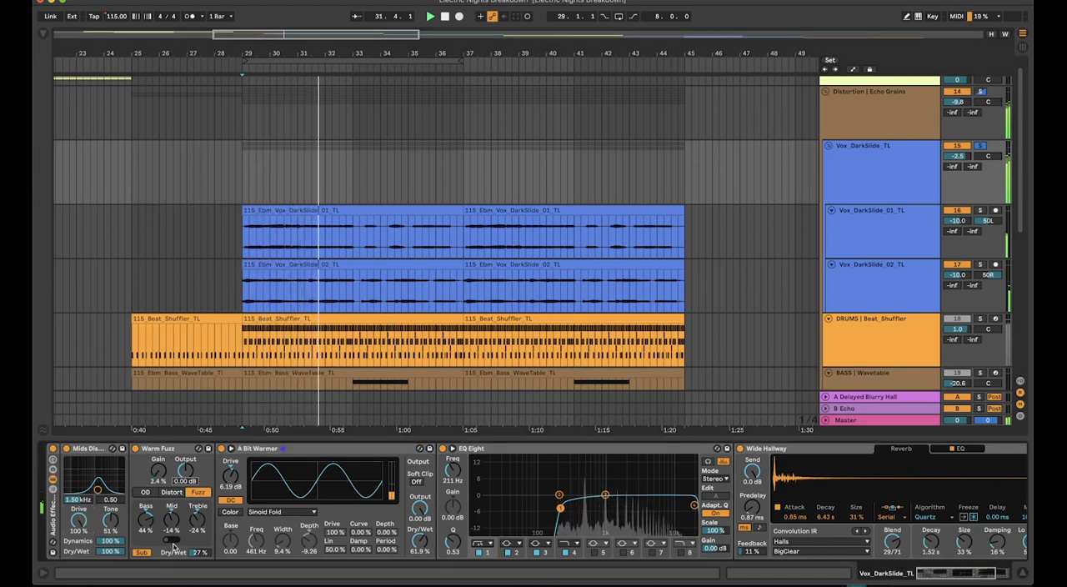
drag(173, 545, 173, 492)
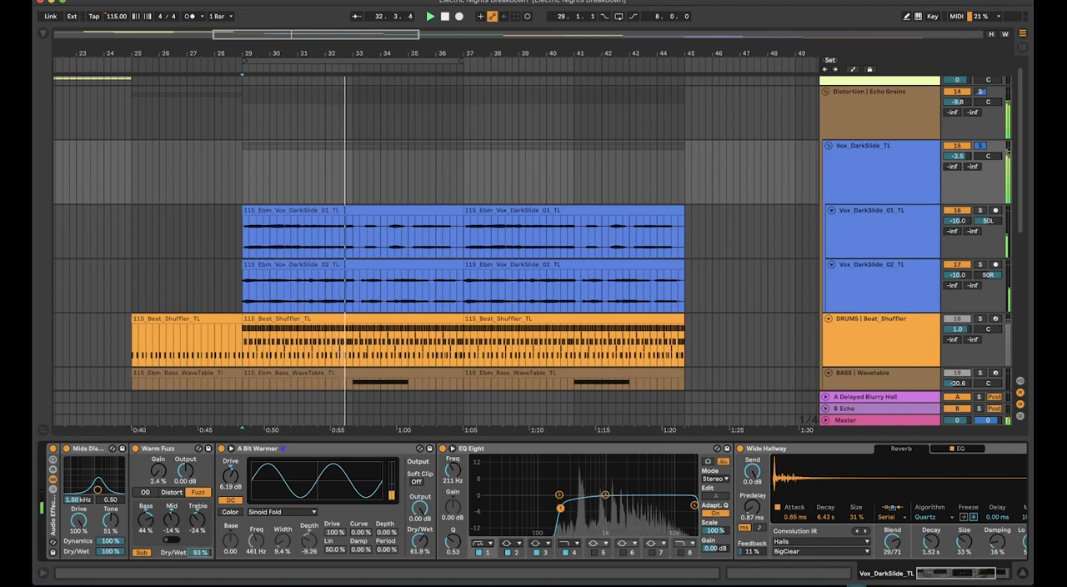
drag(199, 552, 198, 543)
mouse_move(230, 476)
mouse_down()
mouse_move(230, 463)
mouse_move(230, 496)
mouse_move(230, 483)
mouse_up()
key(space)
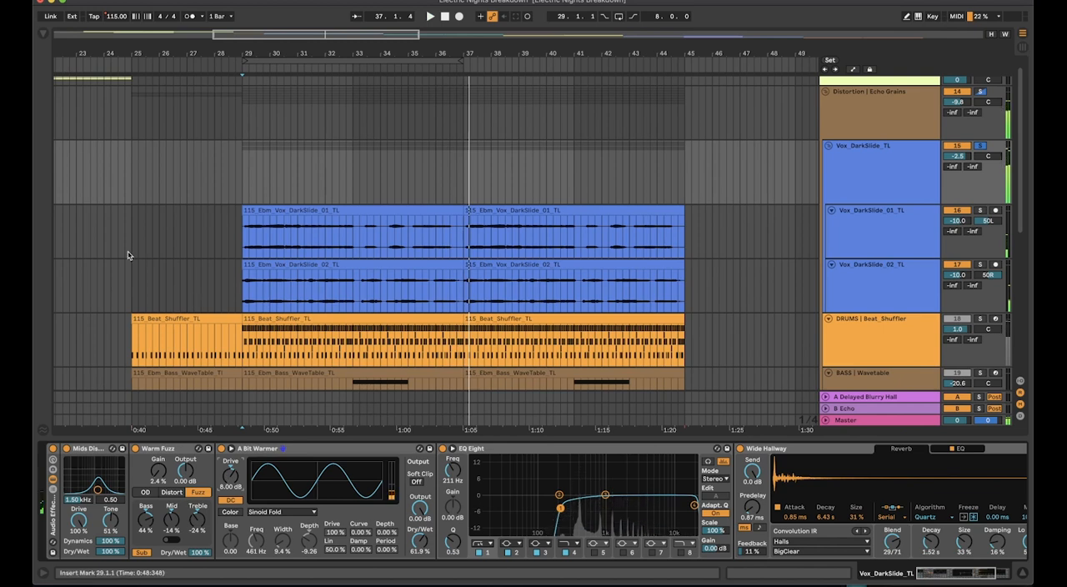
Add a Utility audio effect between A Bit Warmer and EQ Eight in the Vox_DarkSlide_TL chain
click(43, 35)
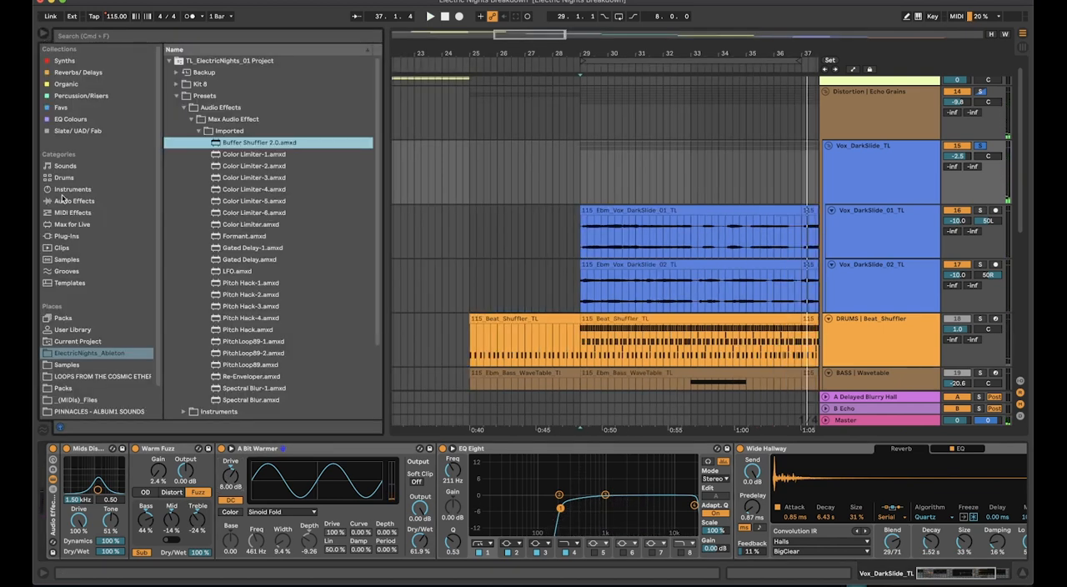
click(67, 201)
click(203, 142)
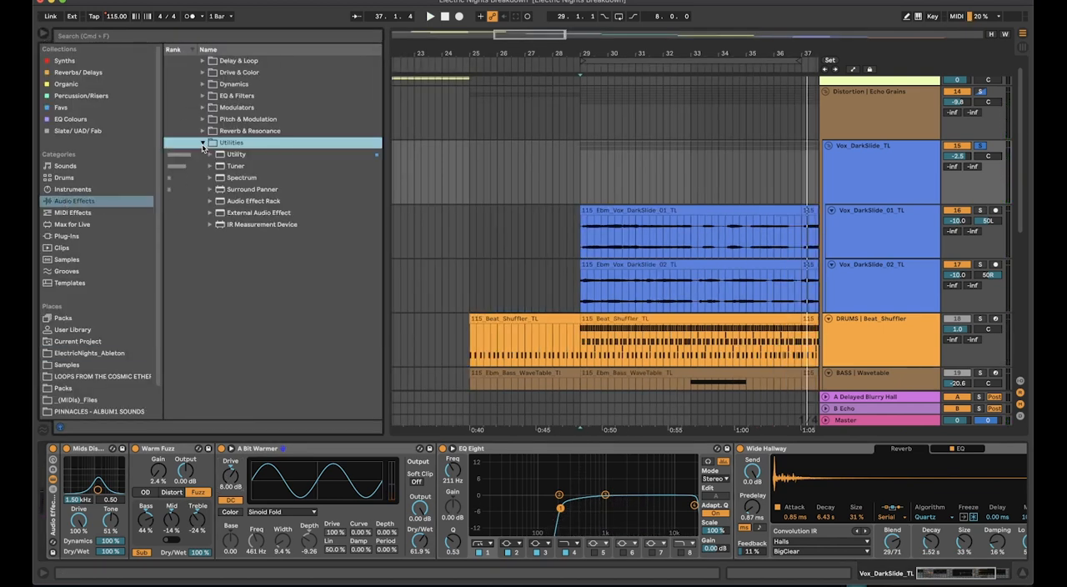
mouse_move(237, 155)
mouse_down()
mouse_move(357, 300)
mouse_move(440, 476)
mouse_move(489, 481)
mouse_up()
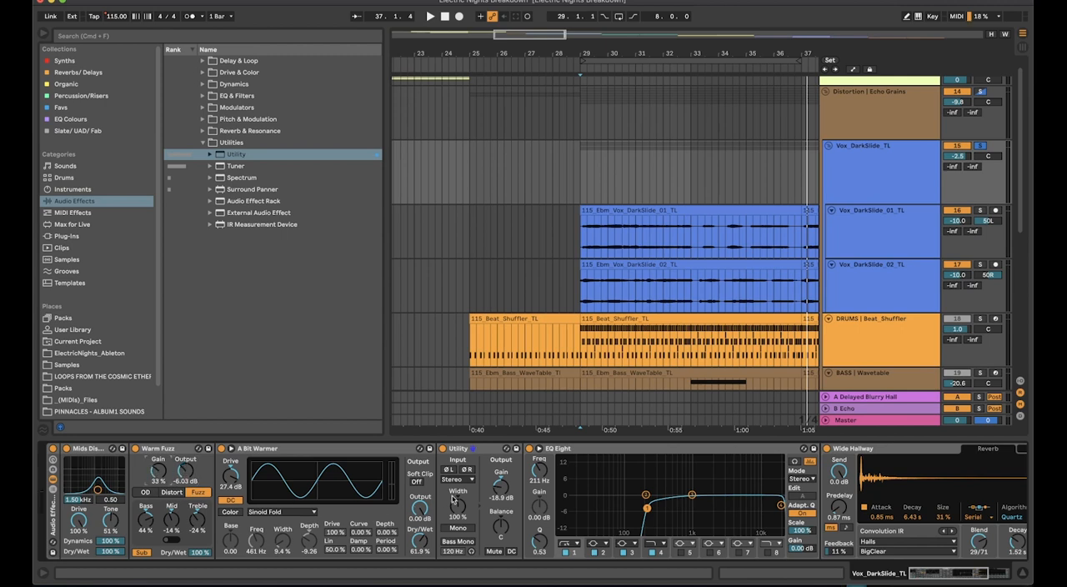
Play the vocals from bar 29 while setting the Mids Distort filter to 244 Hz with a bandwidth of 3.51
key(space)
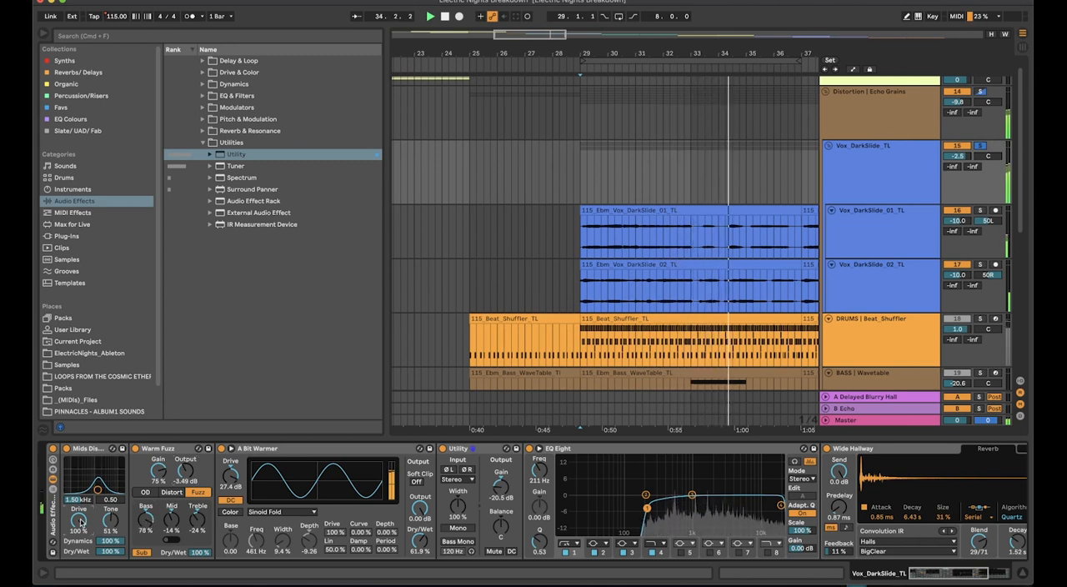
drag(99, 490, 82, 479)
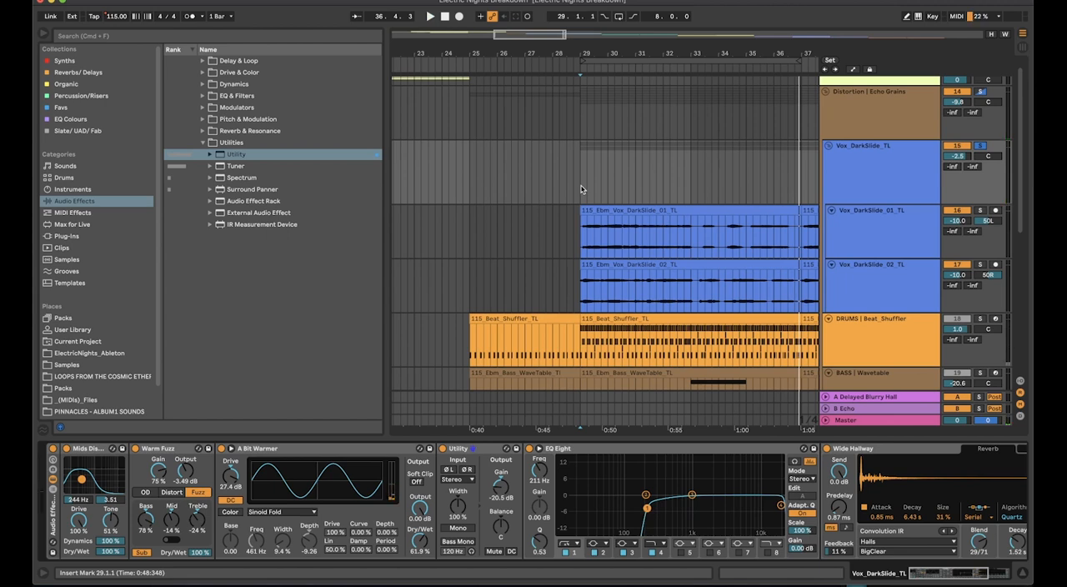
key(space)
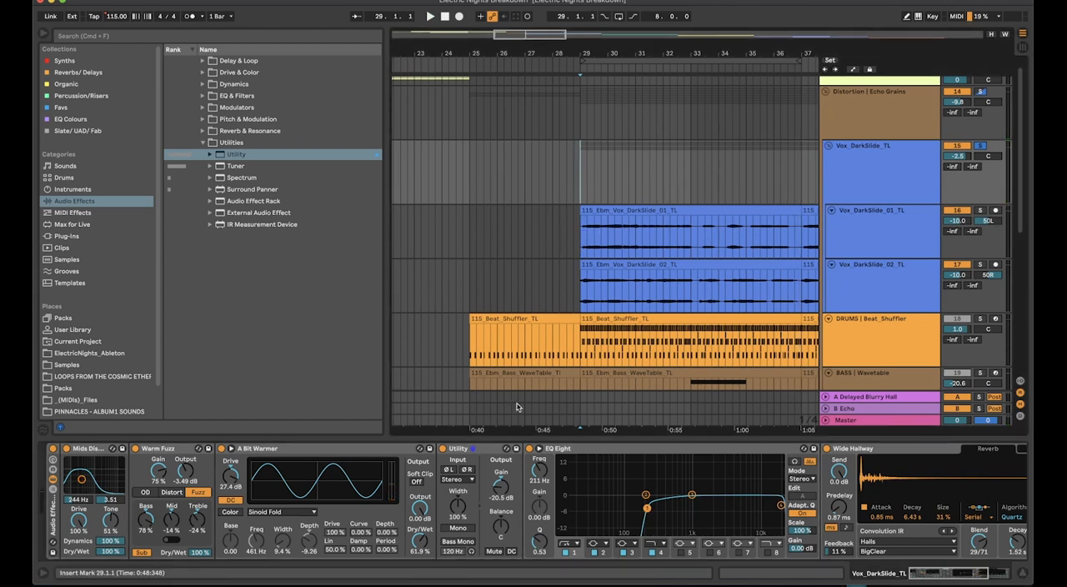
Set A Bit Warmer's Drive to 4.00 dB and Mids Distort's Drive to 40% on the Vox_DarkSlide_TL group
drag(230, 475, 230, 484)
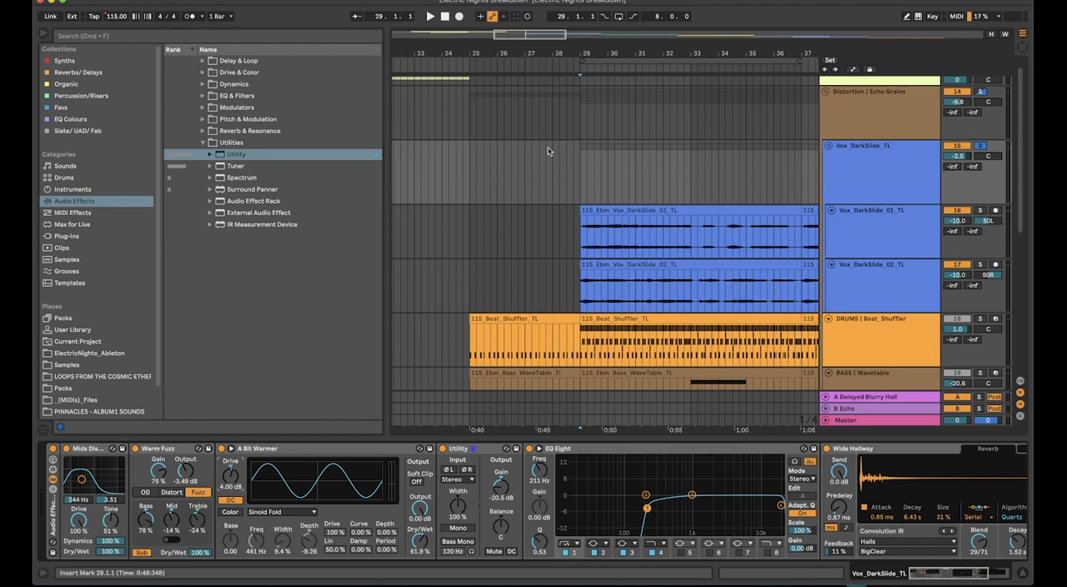
click(580, 190)
click(626, 248)
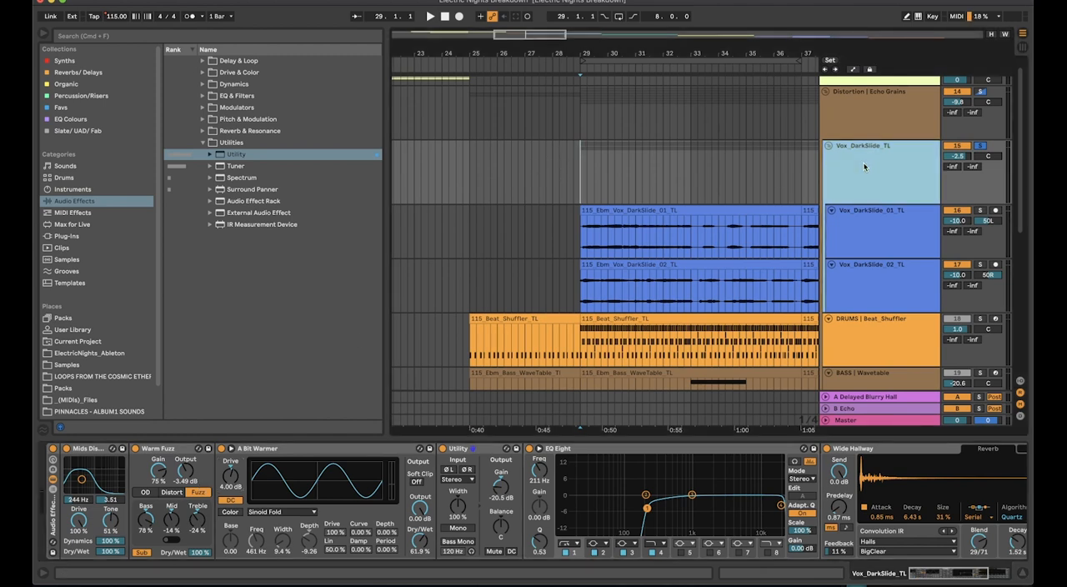
click(588, 243)
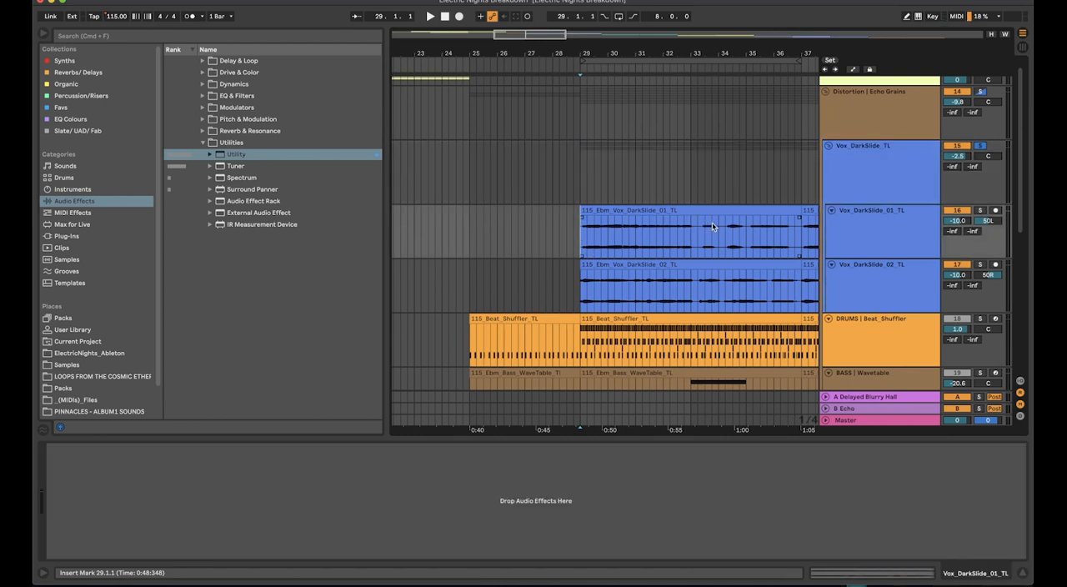
click(581, 173)
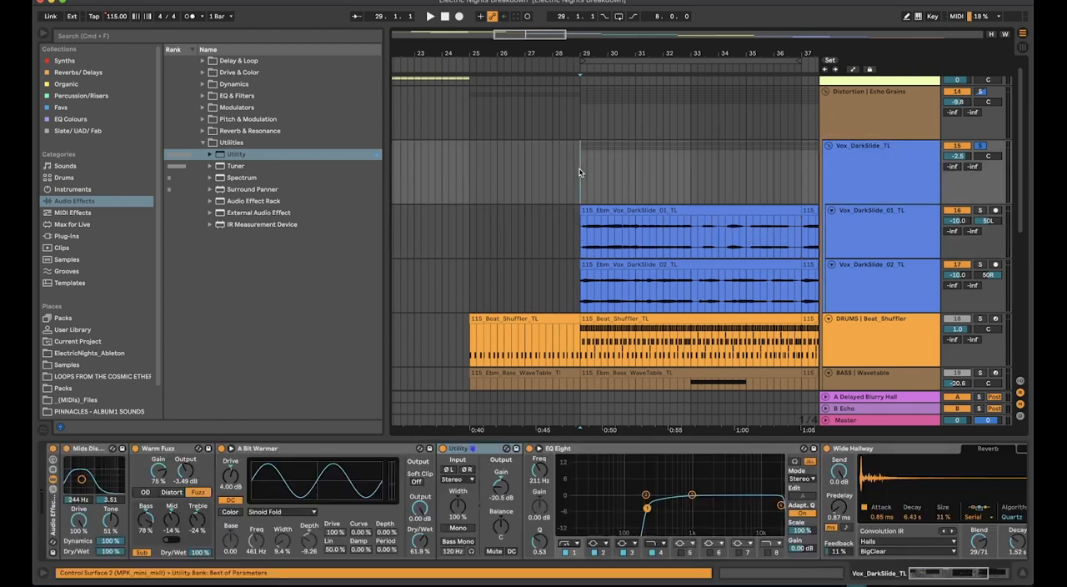
click(849, 170)
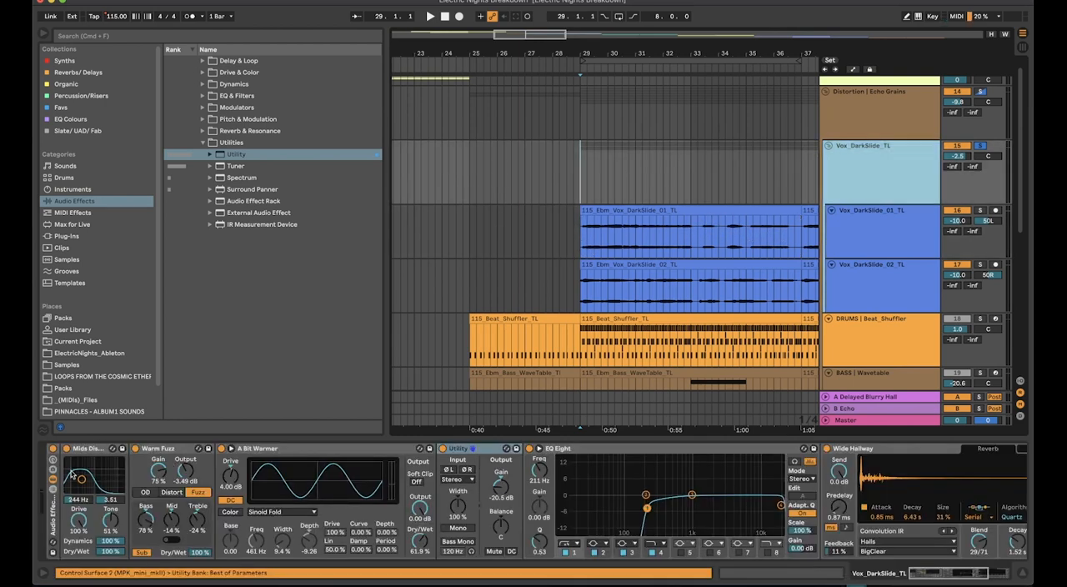
drag(80, 517, 79, 530)
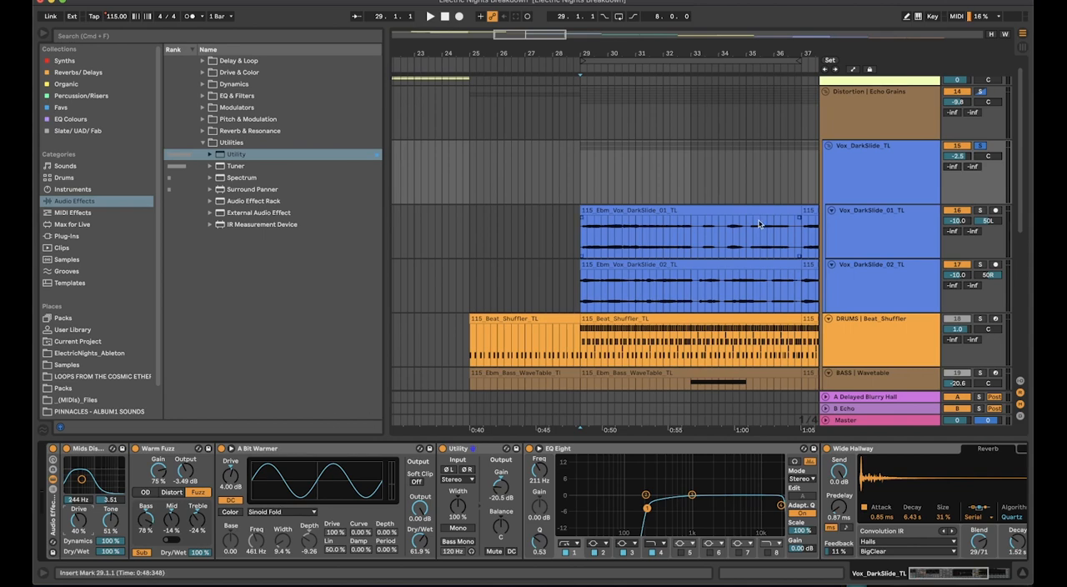
Delete the Utility device from the Vox_DarkSlide_TL chain and reselect the group track
scroll(646, 190, right, 5)
scroll(645, 190, down, 2)
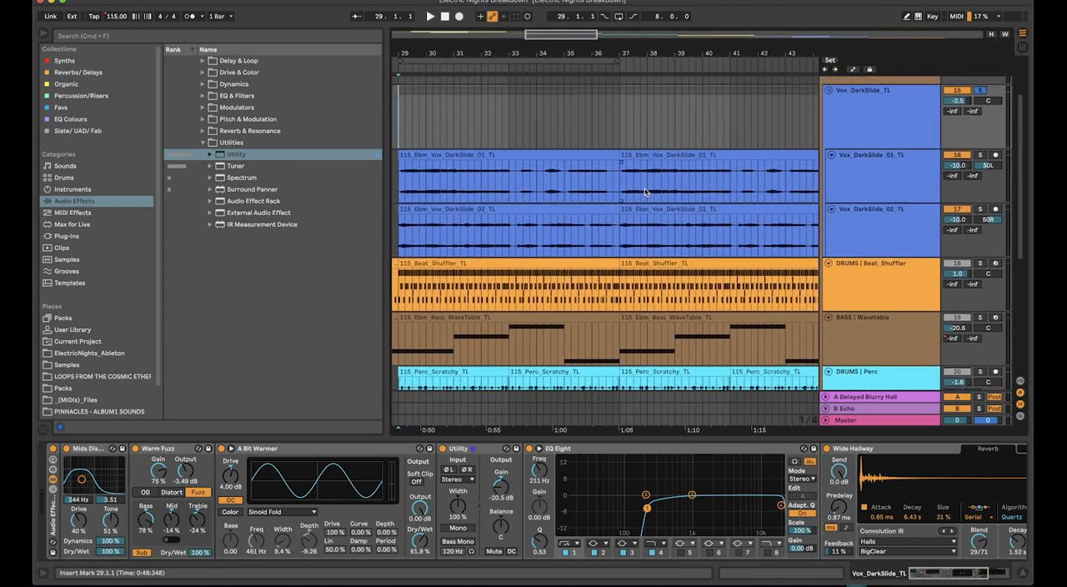
click(906, 144)
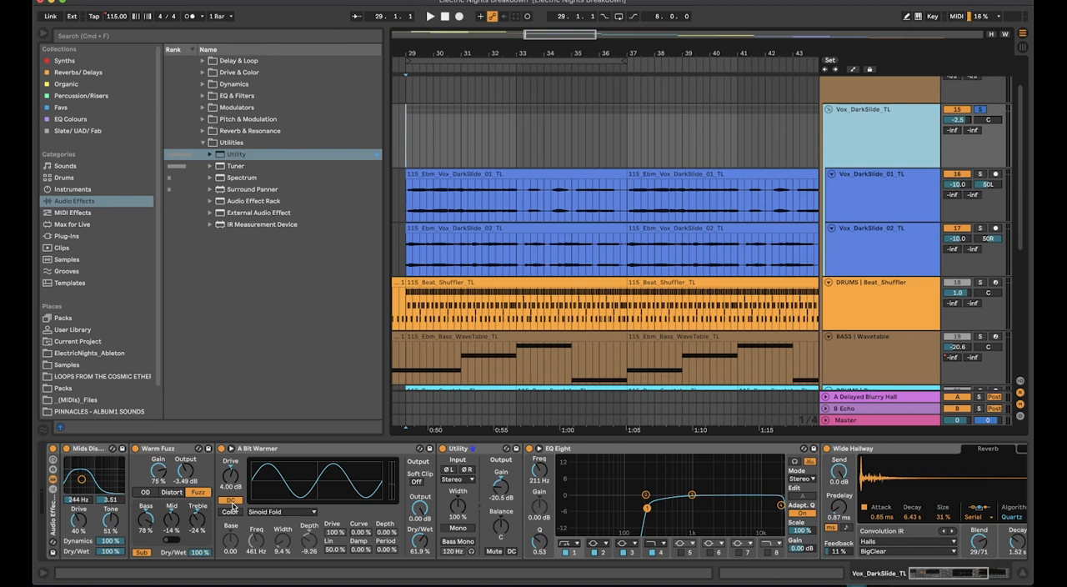
click(482, 450)
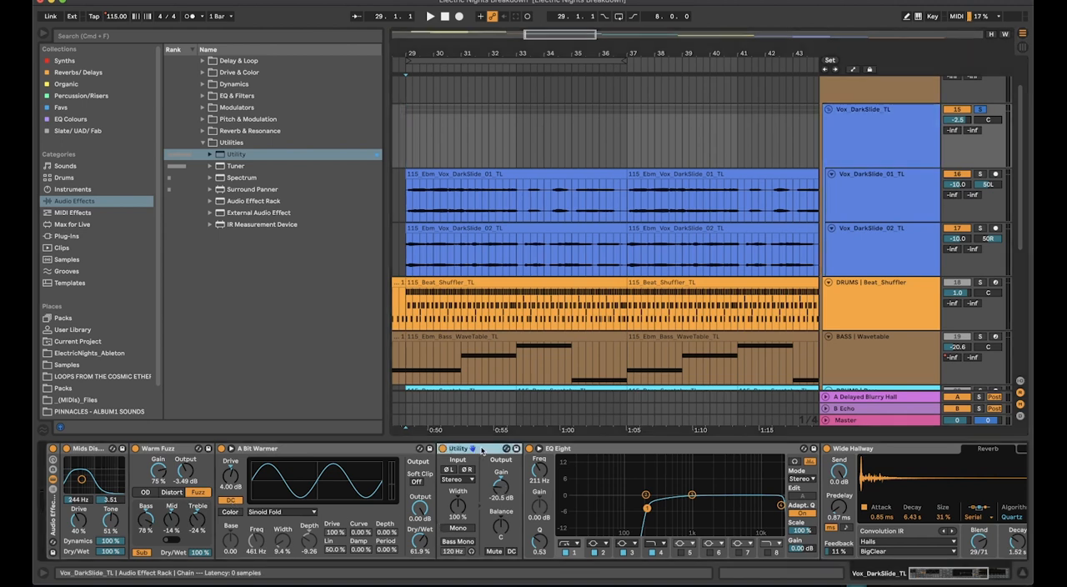
key(Delete)
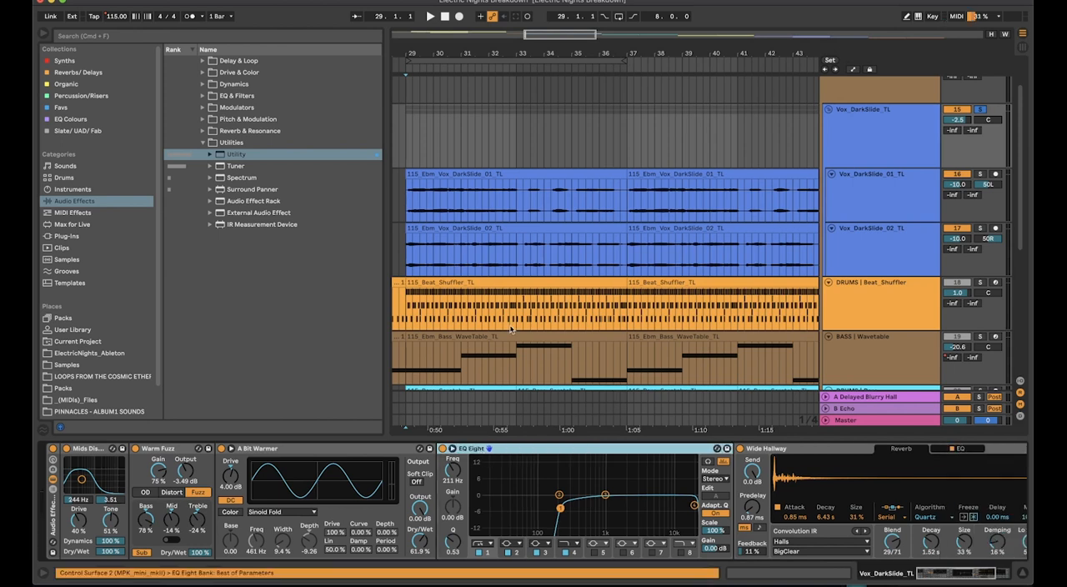
click(870, 114)
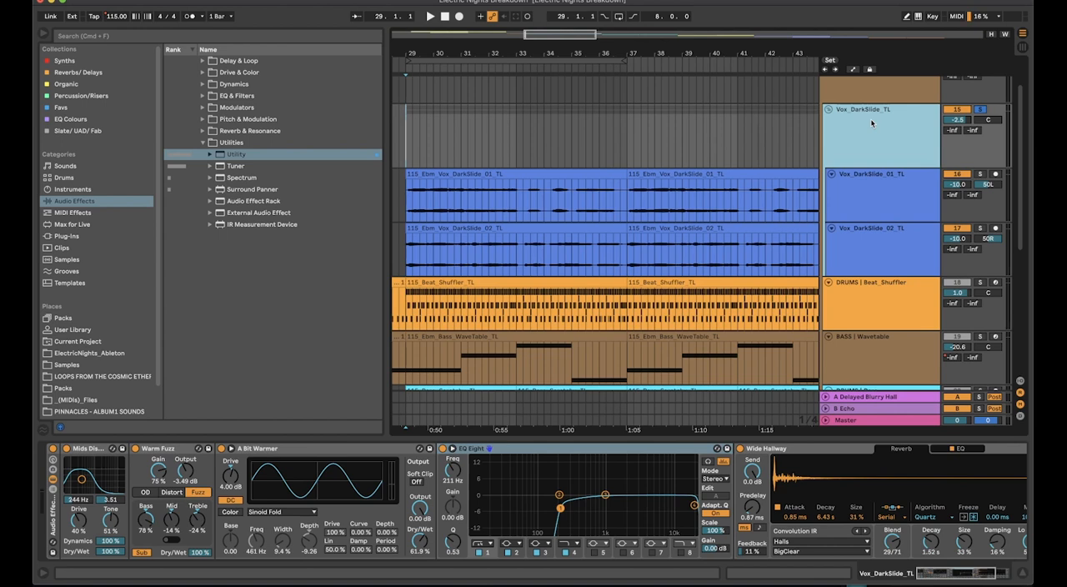
Select the Distortion | Echo Grains group and play it from bar 29
scroll(870, 118, up, 2)
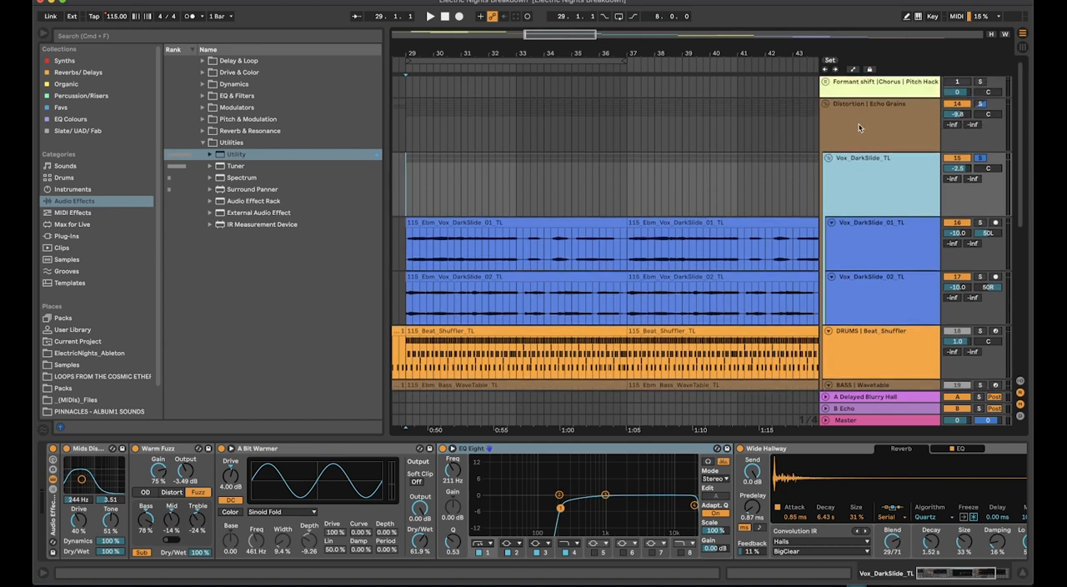
click(859, 123)
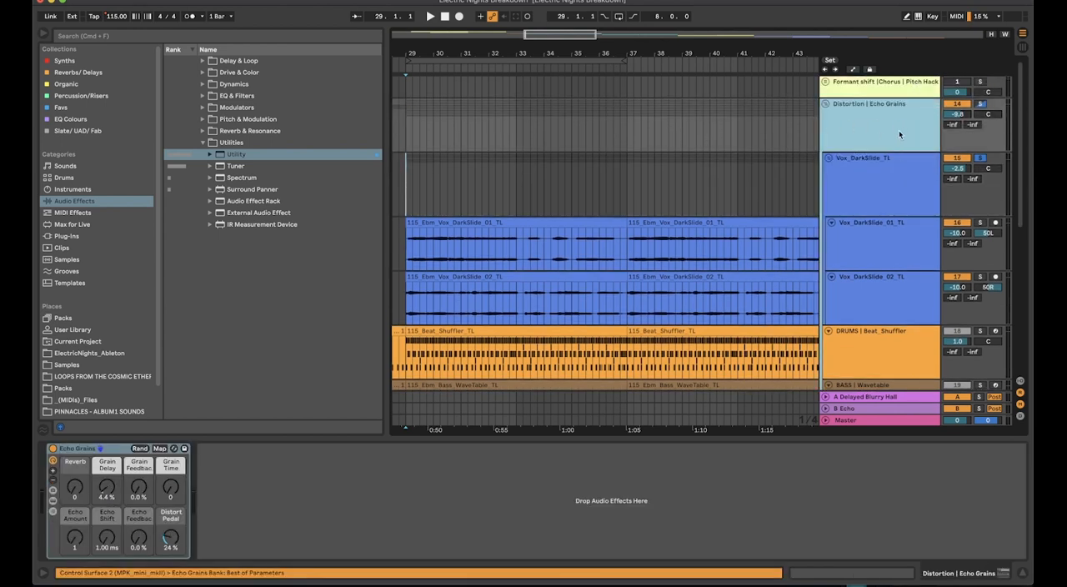
click(122, 449)
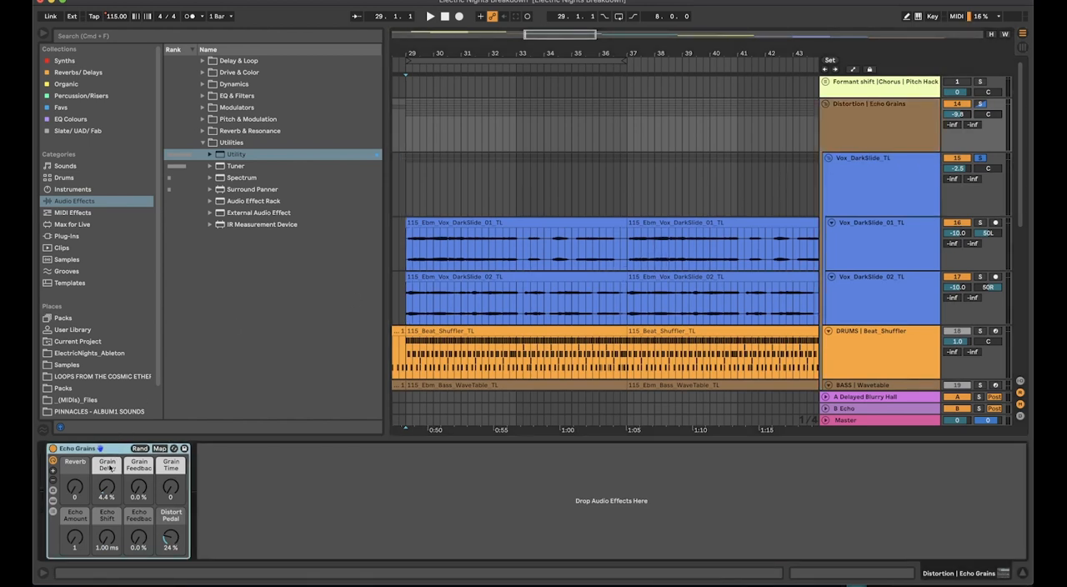
click(408, 130)
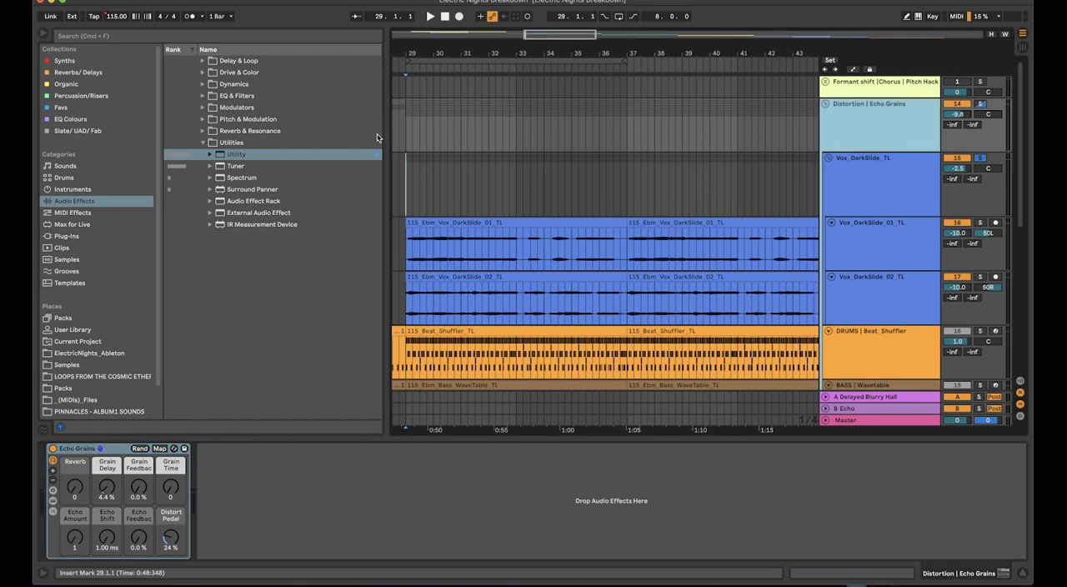
click(407, 132)
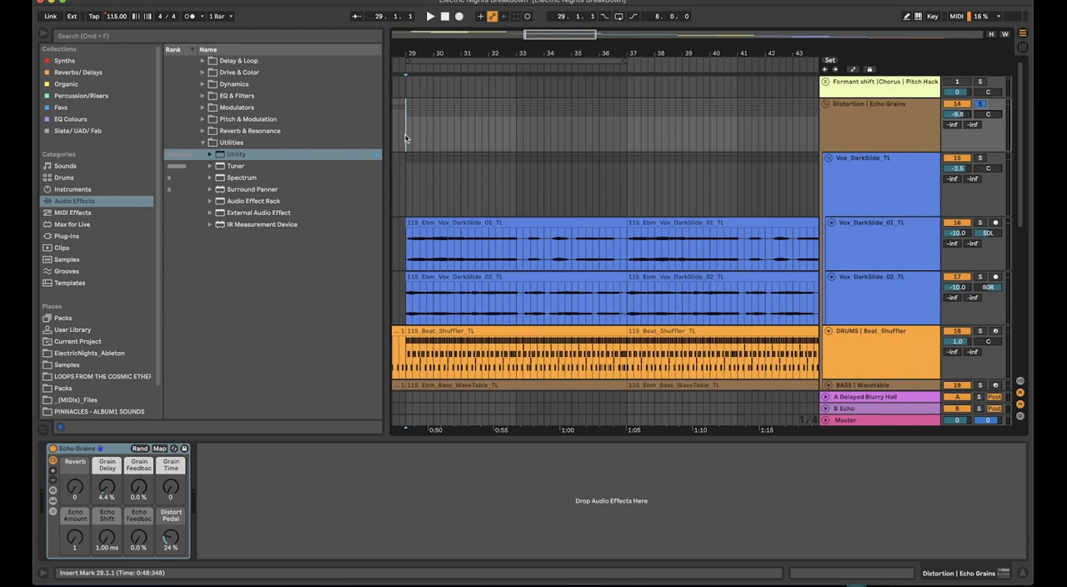
key(space)
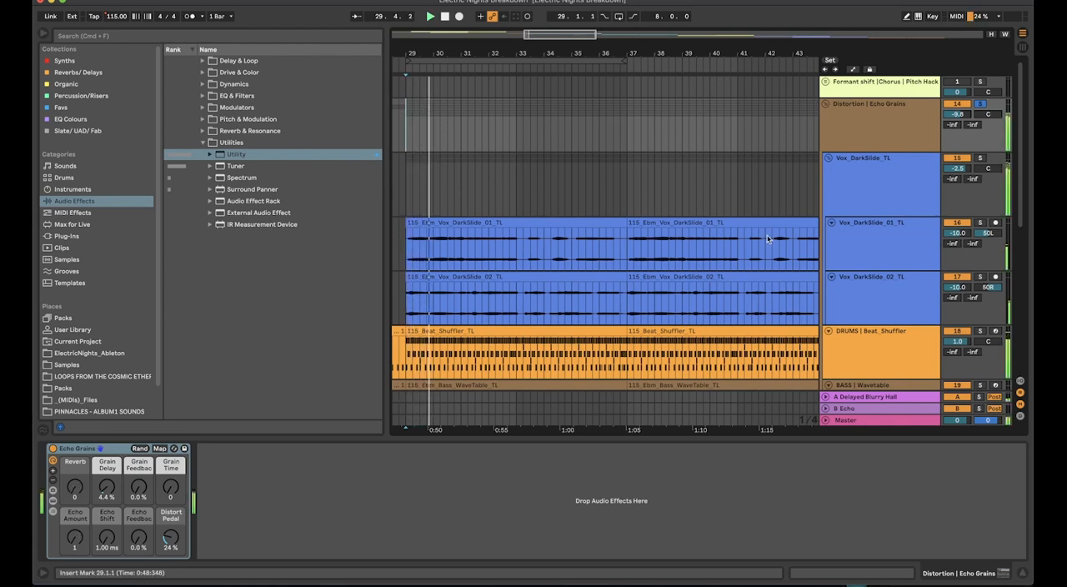
Lower the Vox_DarkSlide_TL volume to -11.0 dB and raise Echo Grains' Grain Delay to 70%, Grain Feedback to 95% and Grain Time to 67
drag(956, 168, 956, 199)
drag(74, 487, 107, 438)
drag(138, 489, 170, 445)
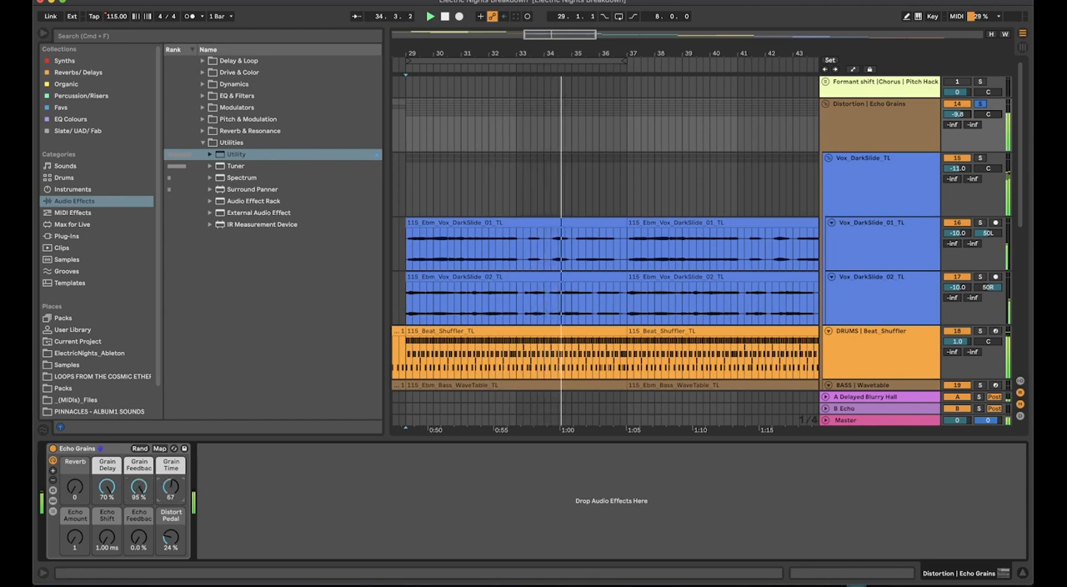
Reset Grain Delay, Grain Feedback and Grain Time to 0 in Echo Grains
double_click(108, 488)
double_click(138, 488)
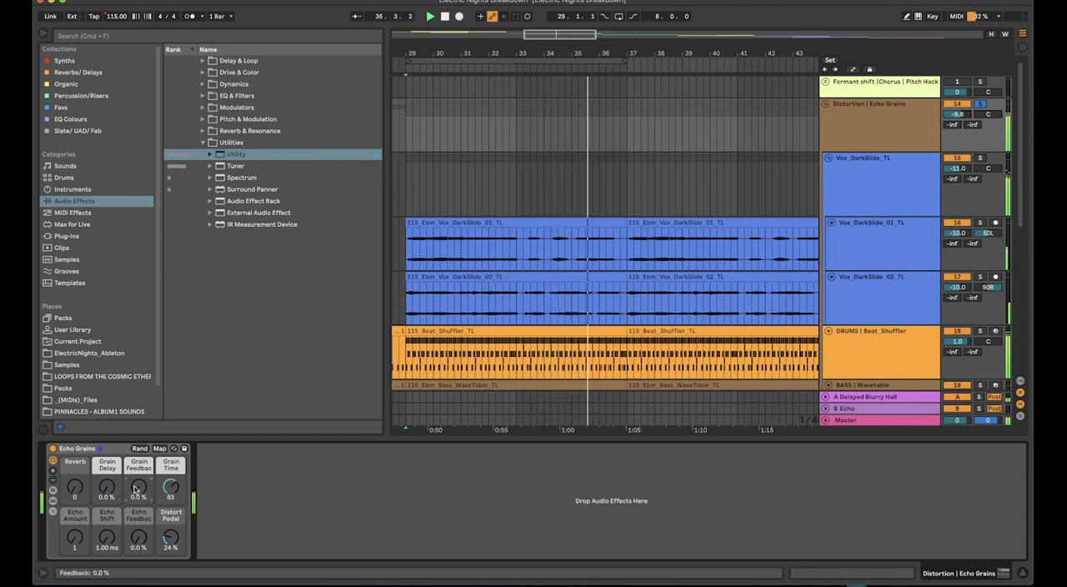
double_click(169, 490)
Set Echo Grains' Echo Feedback to 71%, Echo Amount to 116, Echo Shift to 1.53 ms and Distort Pedal to 98%
drag(137, 539, 105, 504)
drag(73, 539, 74, 469)
drag(106, 545, 107, 585)
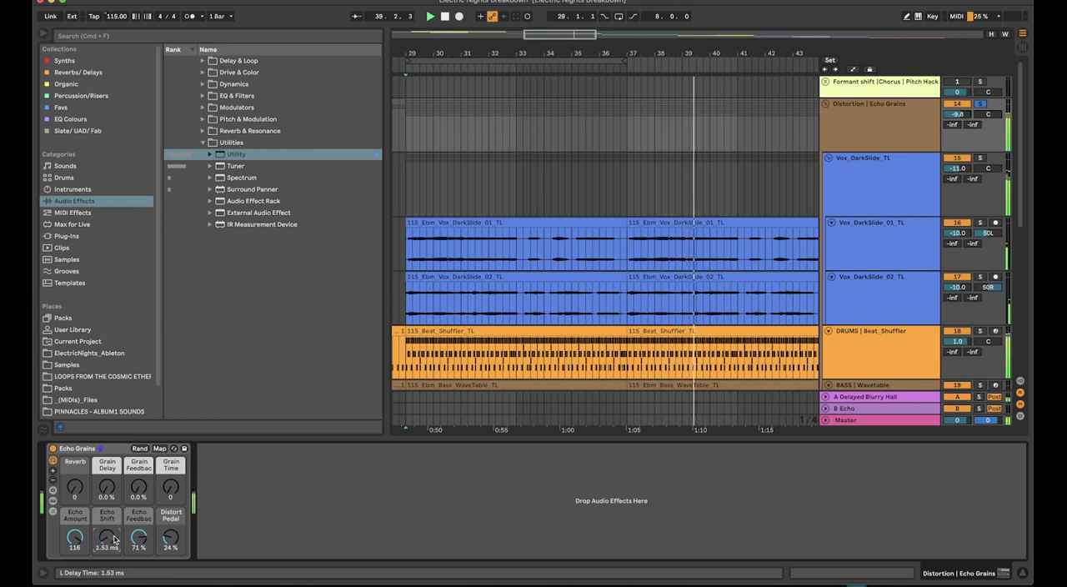
drag(171, 538, 171, 563)
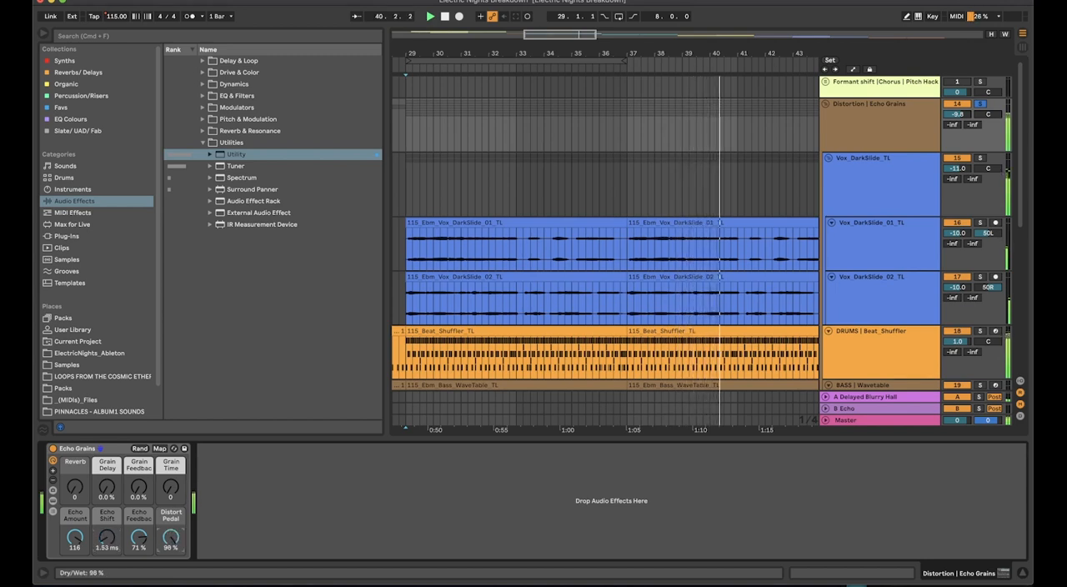
Set Echo Amount and Distort Pedal to 0, stop playback and reselect the Distortion | Echo Grains group
drag(76, 538, 76, 583)
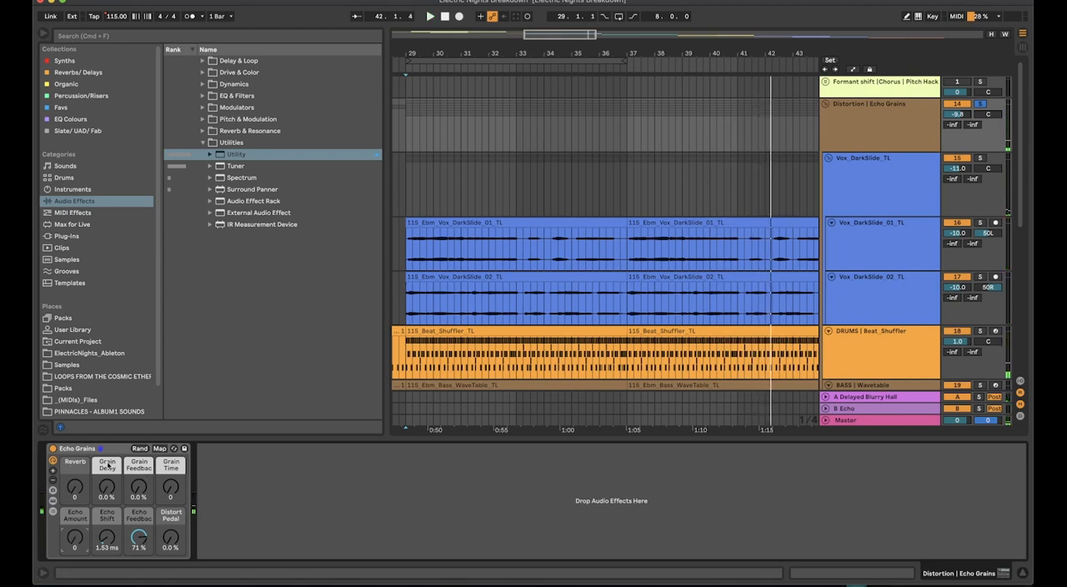
click(897, 133)
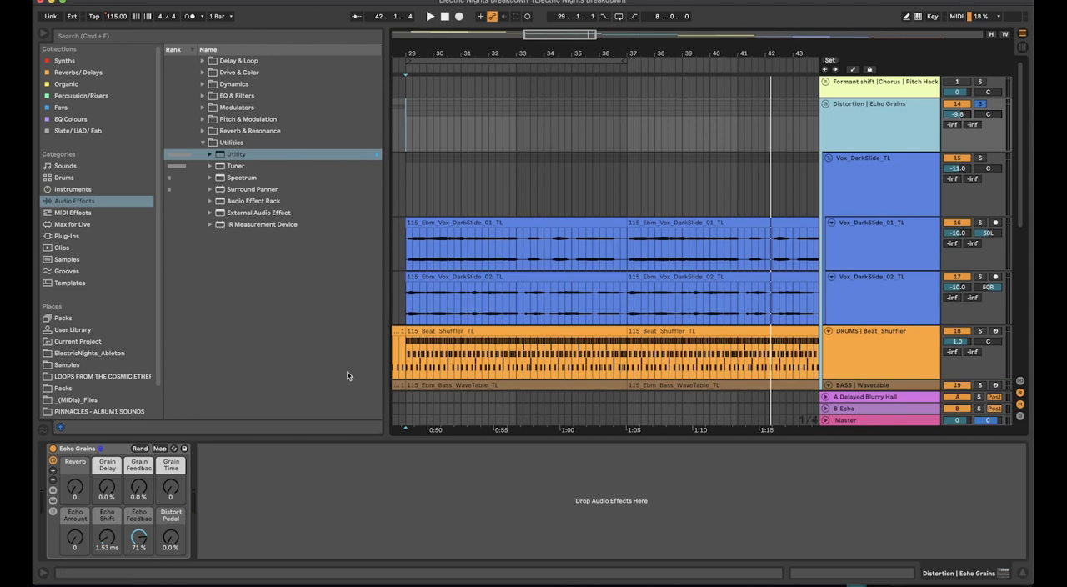
click(84, 451)
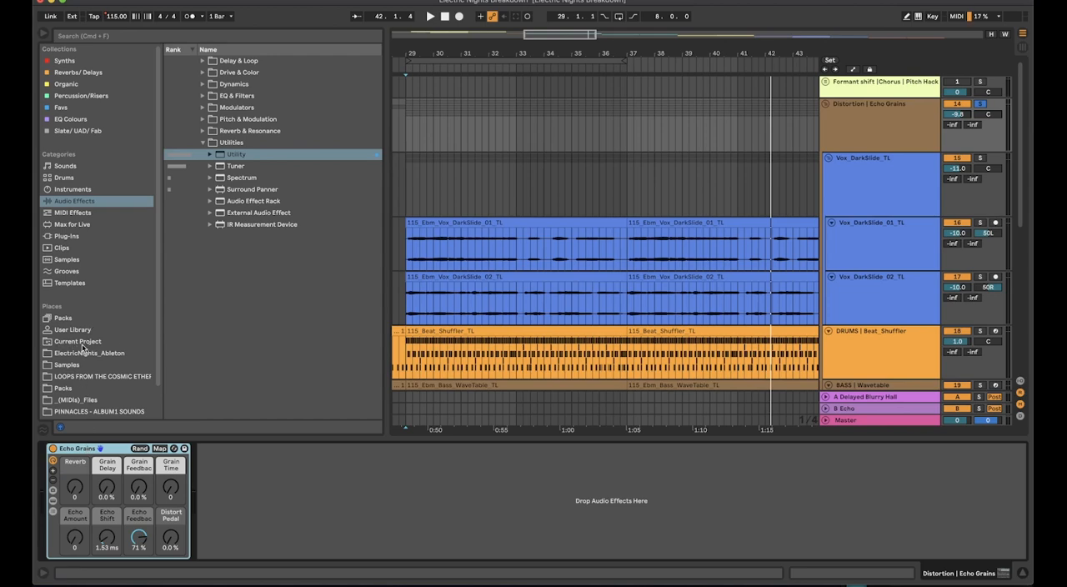
click(887, 104)
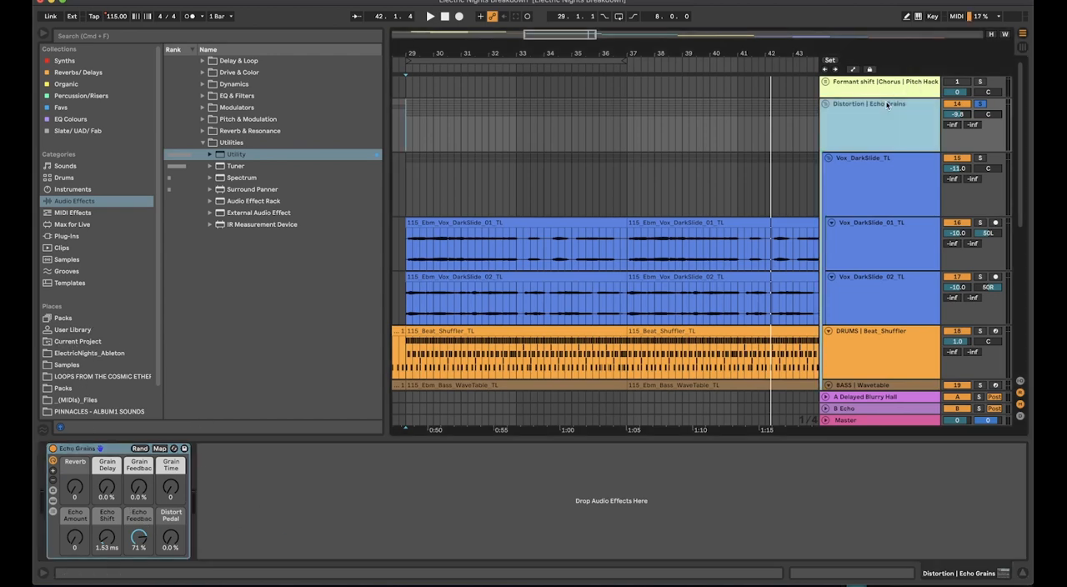
Fold the Vox_DarkSlide_TL group and hide the browser to widen the arrangement
double_click(869, 175)
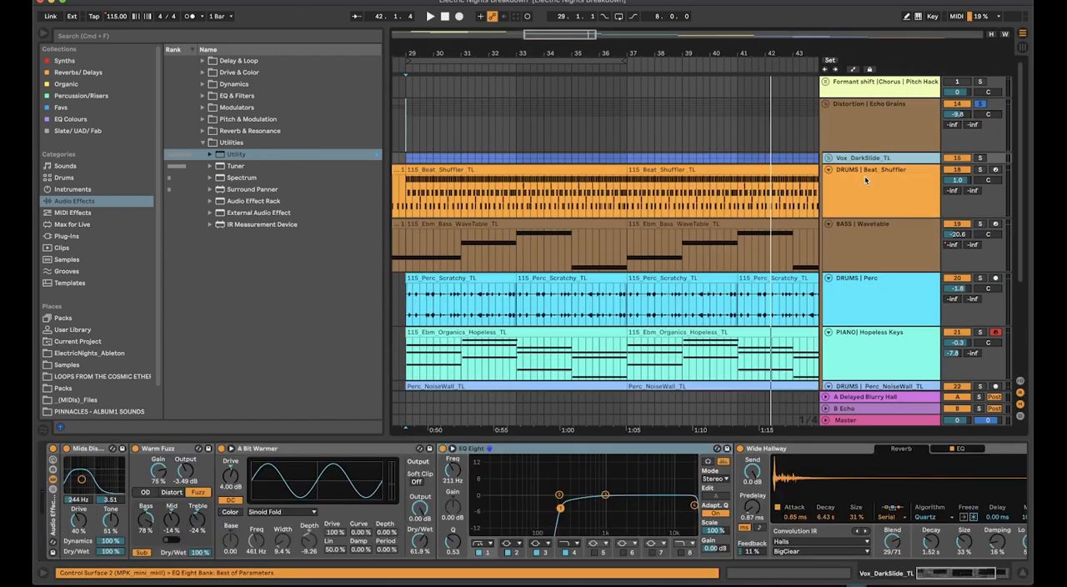
click(866, 178)
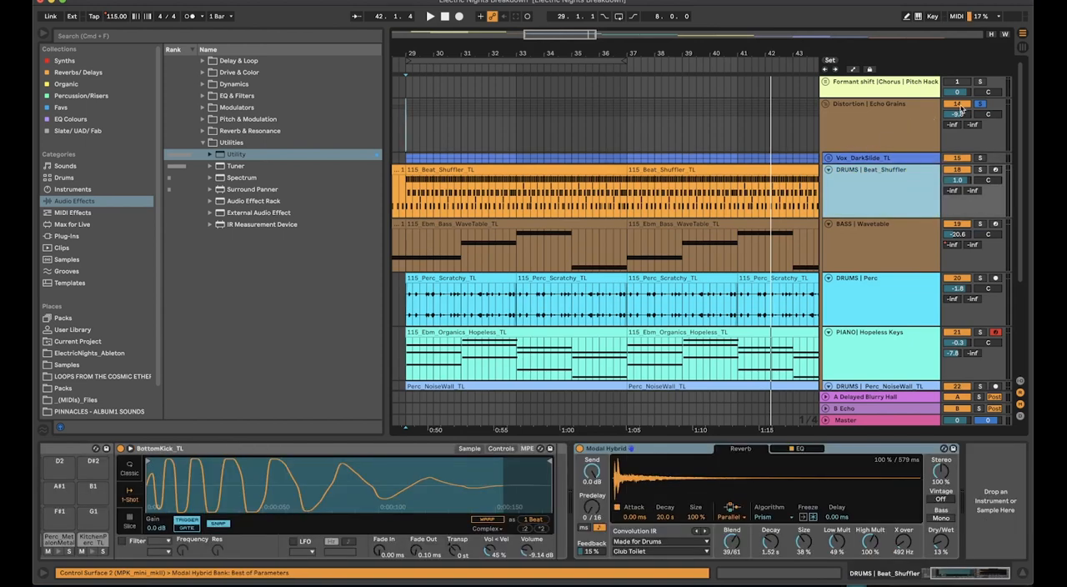
drag(386, 209, 165, 286)
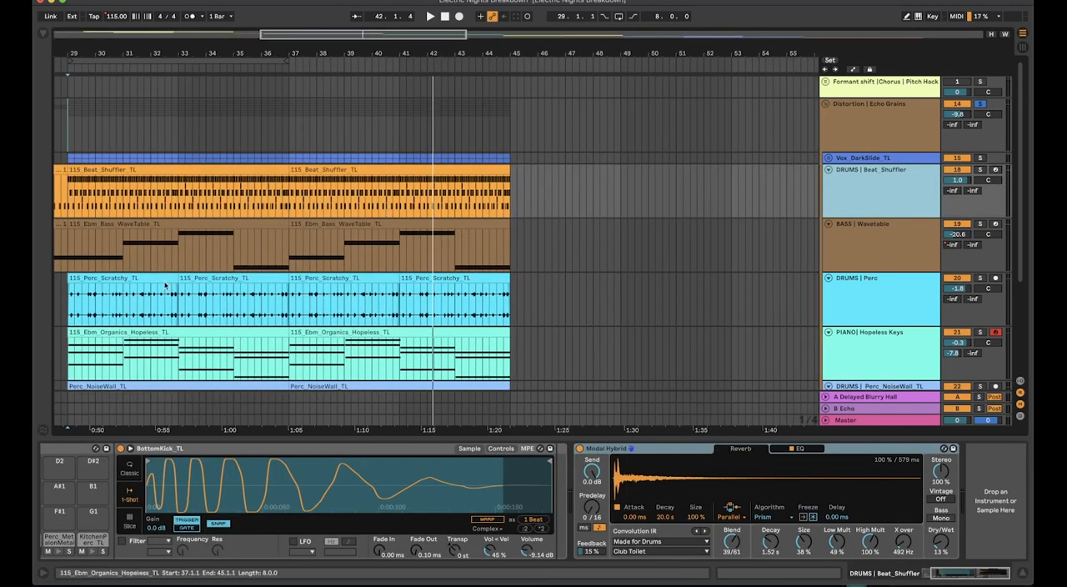
scroll(118, 300, left, 5)
Solo the BASS | Wavetable track and choose the Distortion category's Brutal Metal wavetable for Osc 1
click(906, 240)
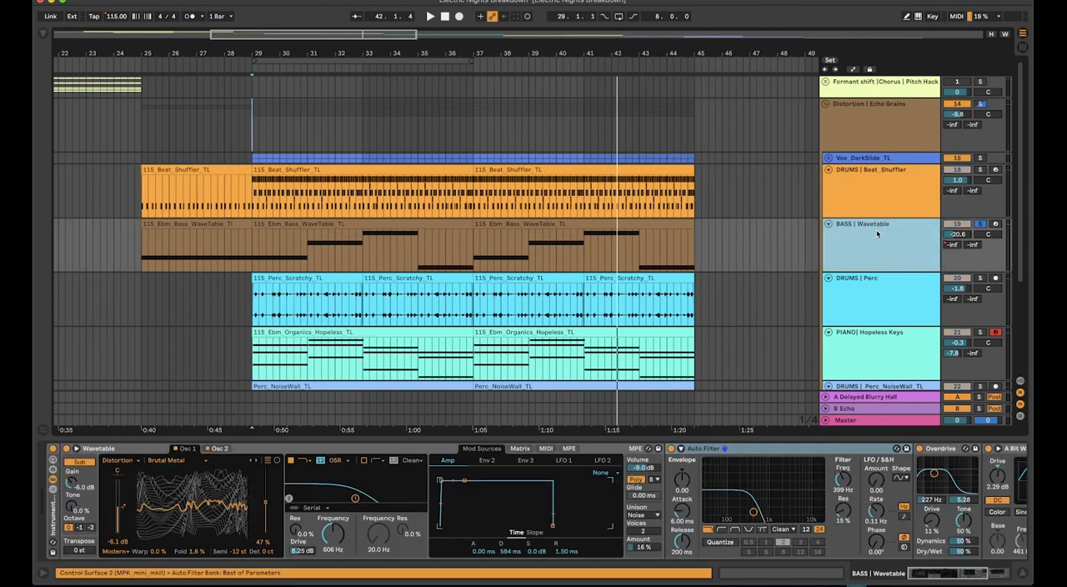
click(253, 248)
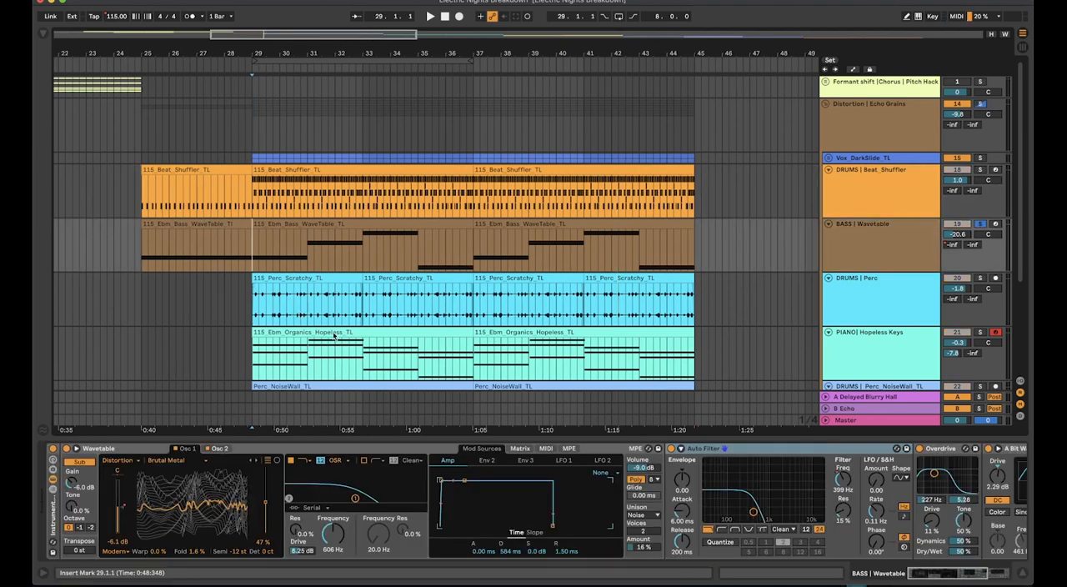
click(121, 461)
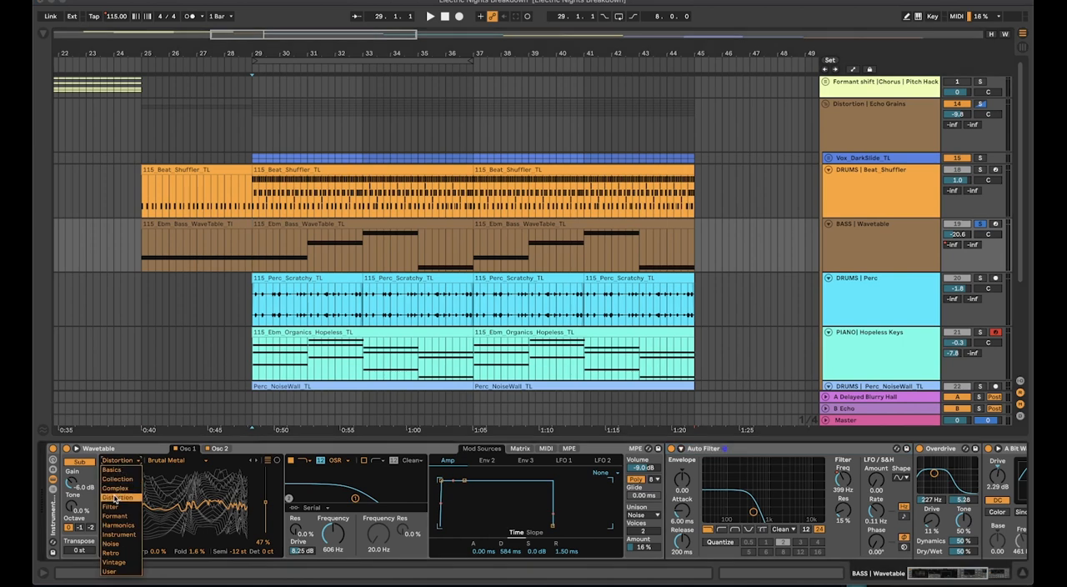
click(121, 498)
click(167, 460)
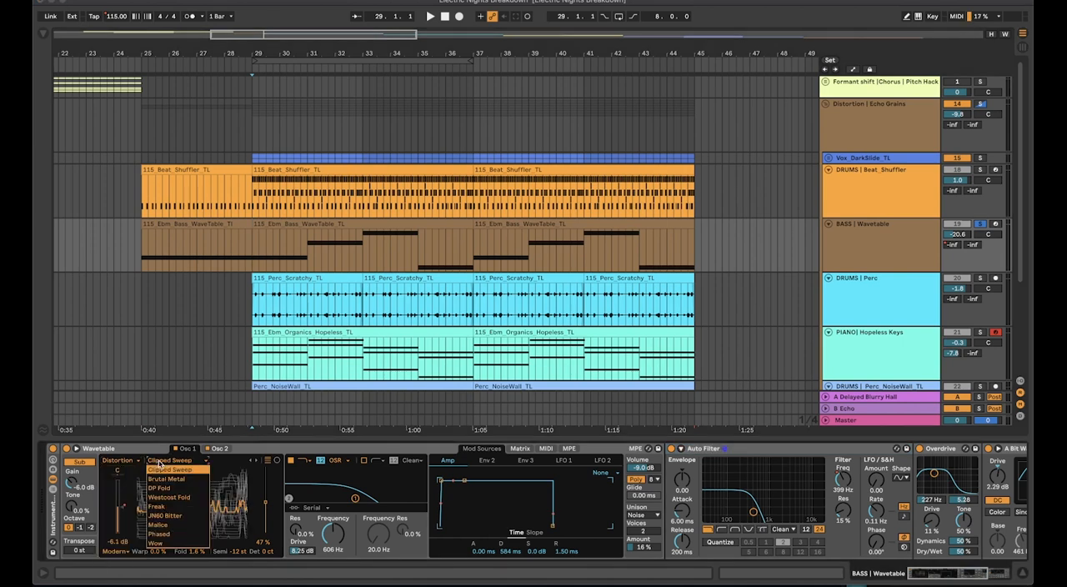
click(164, 479)
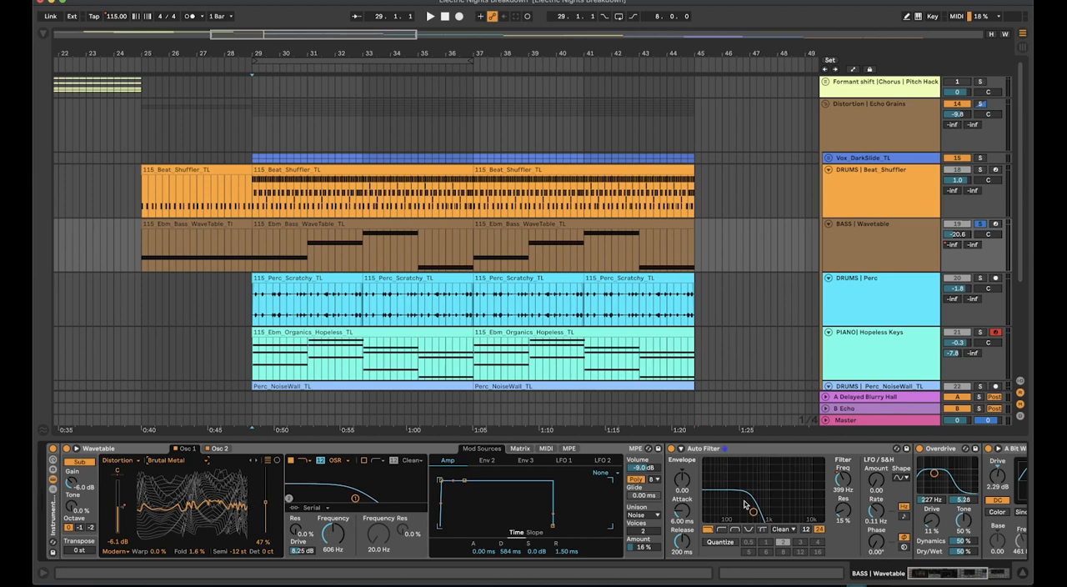
Play the soloed bass from bar 29 and raise its track volume to -4.1 dB
scroll(746, 505, right, 8)
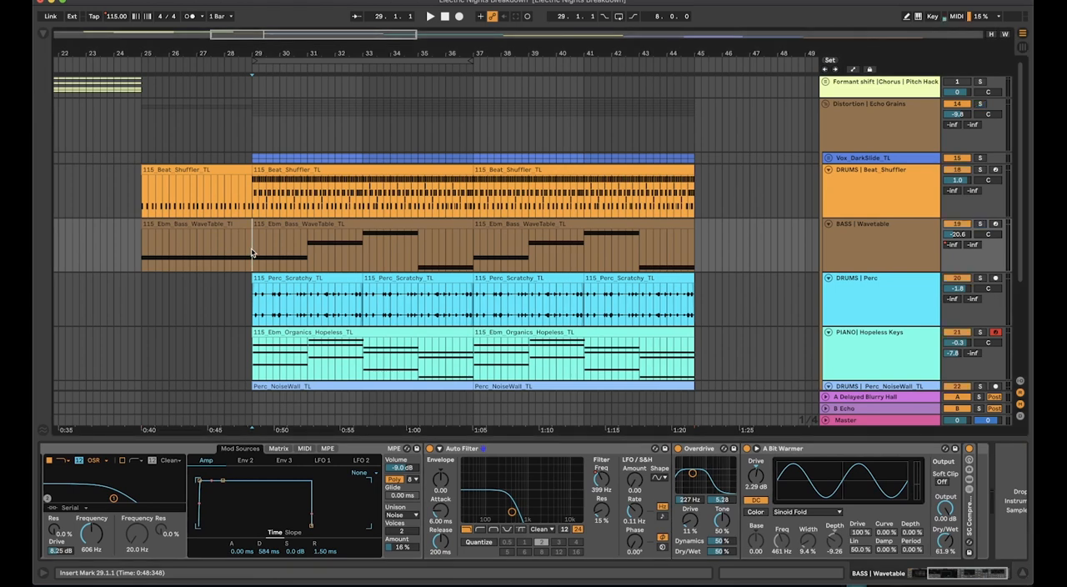
key(space)
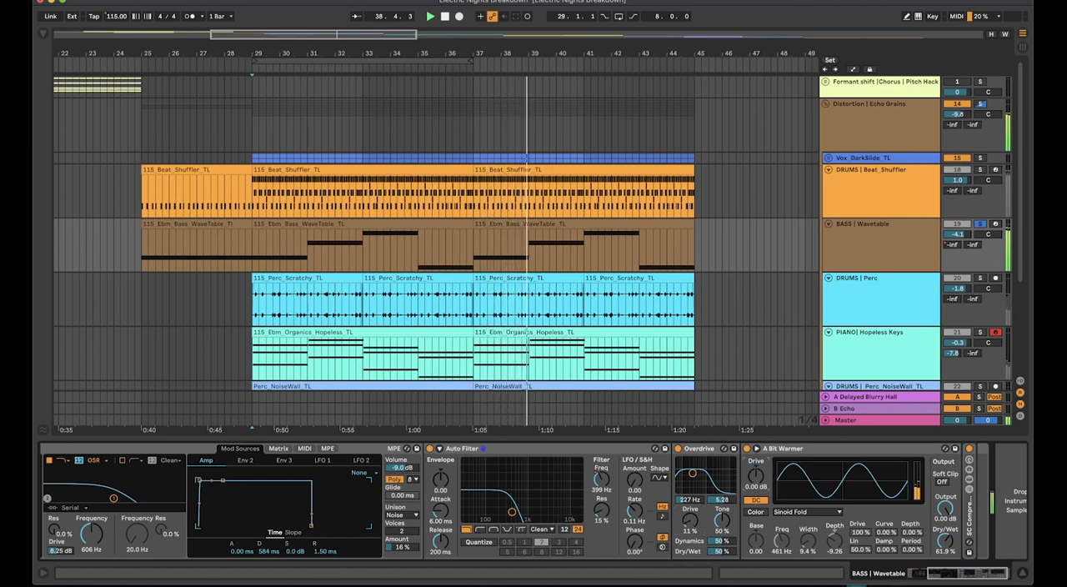
Set A Bit Warmer's Drive to 4.57 dB and unfold the Compressor inside the SC Compressor rack
click(968, 479)
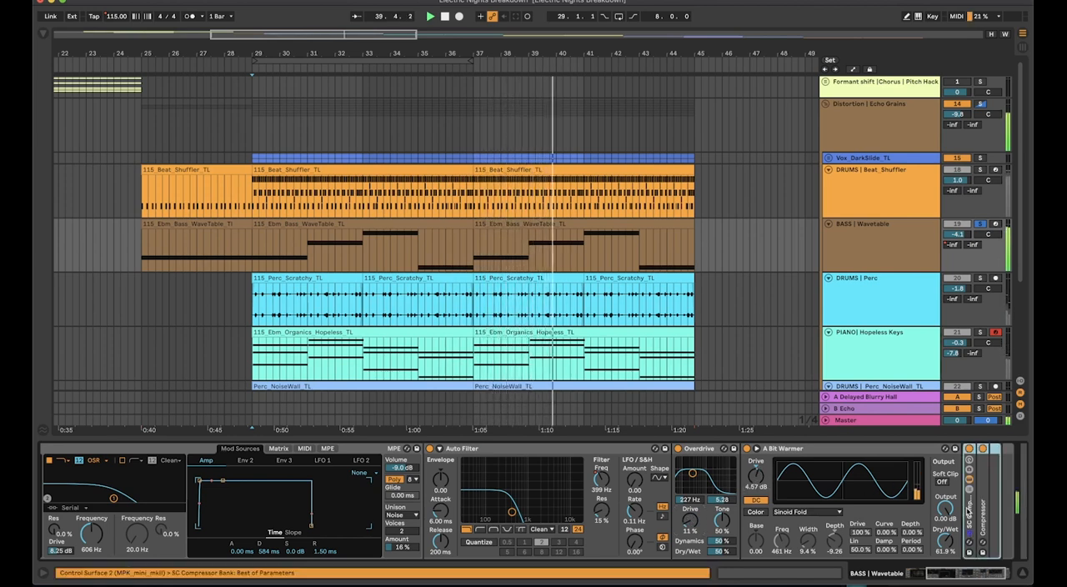
double_click(982, 507)
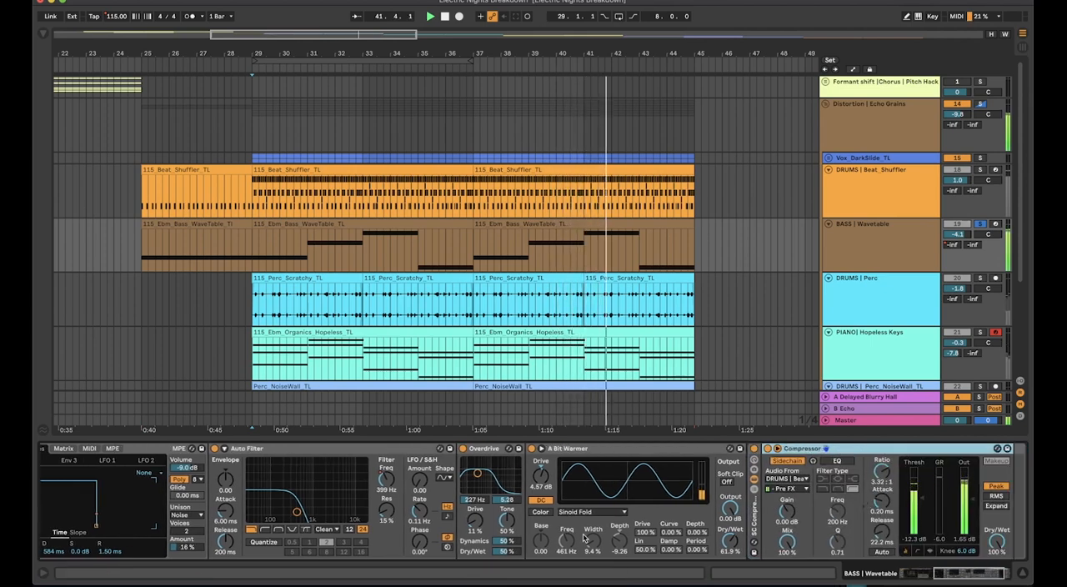
Show the Osc 1 Gain automation on the BASS | Wavetable track and play the rise from bar 27.3
scroll(582, 534, left, 8)
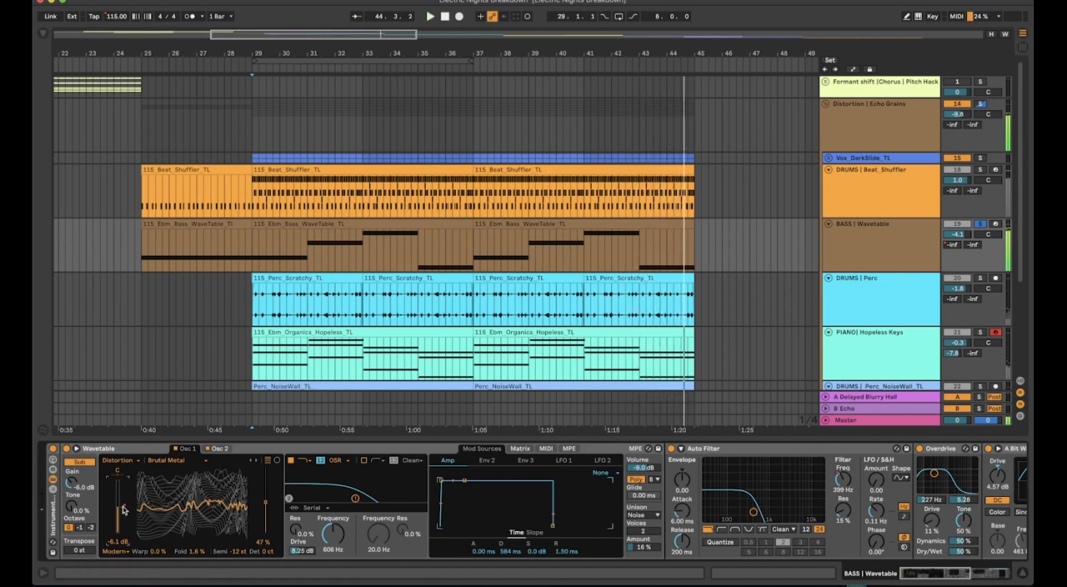
key(a)
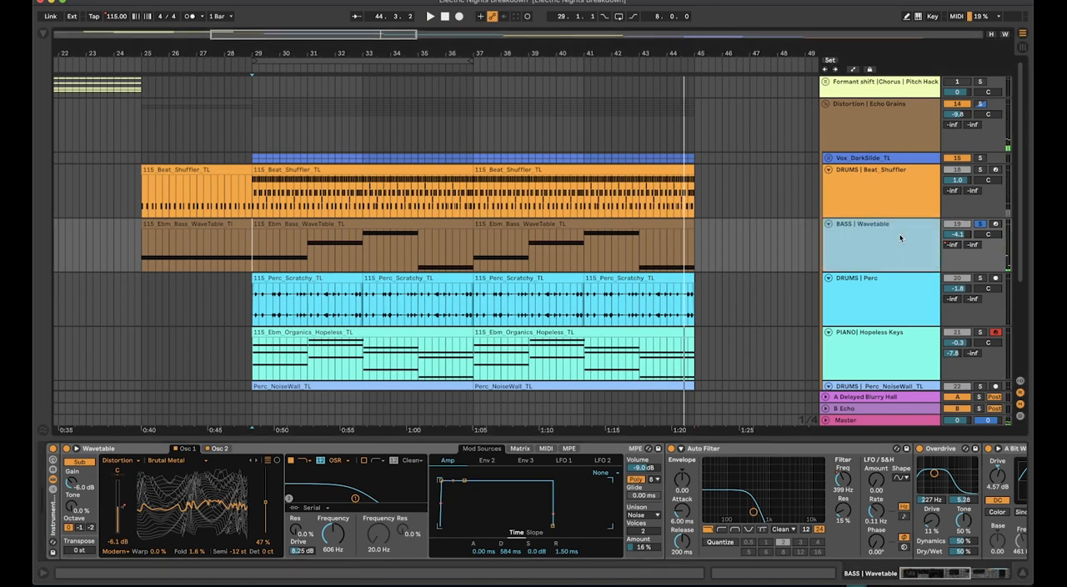
click(881, 236)
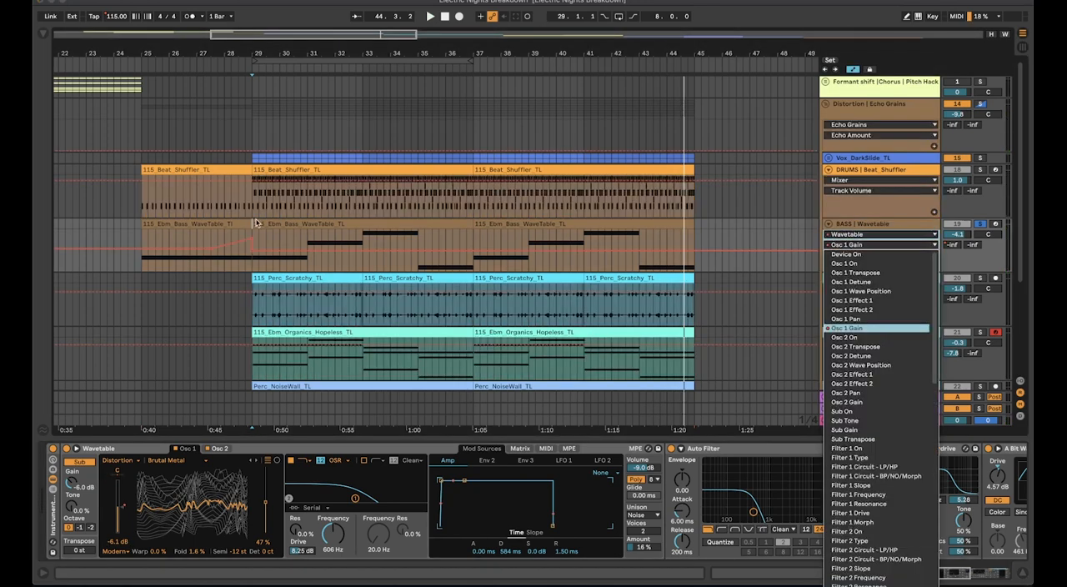
click(875, 325)
click(212, 239)
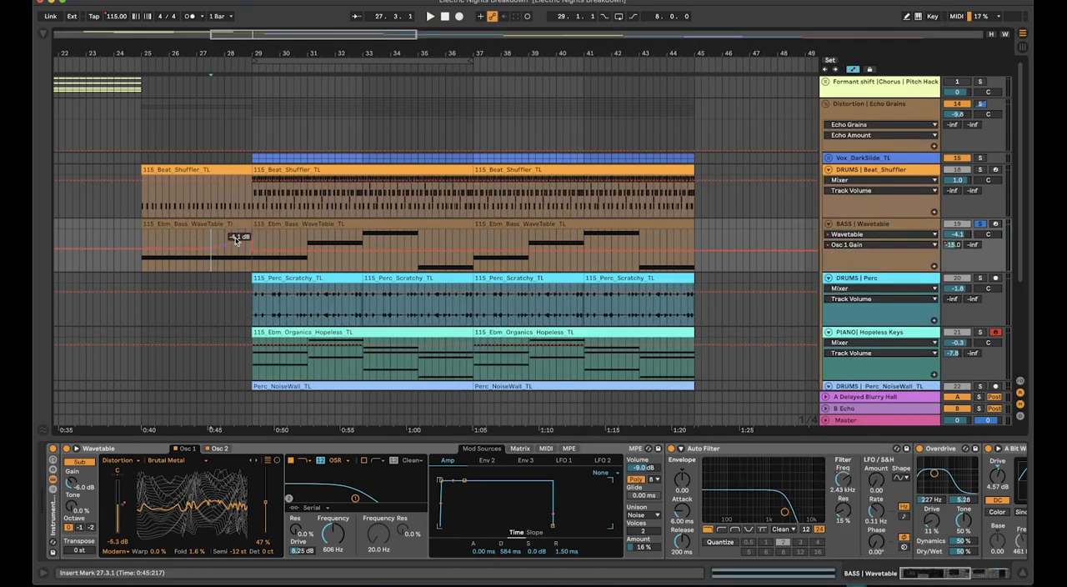
key(space)
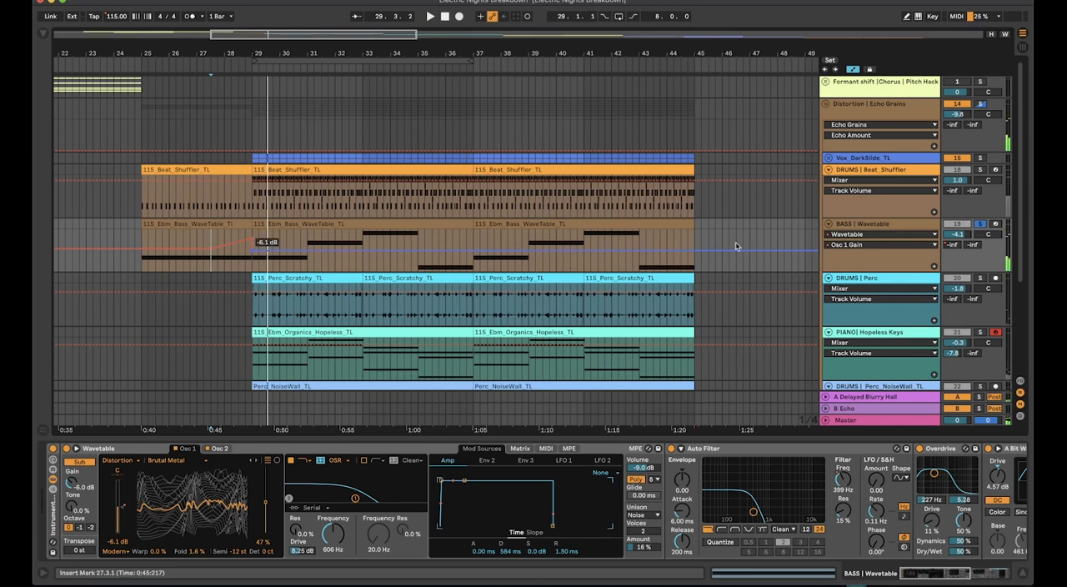
Examine the Overdrive, A Bit Warmer and Wavetable devices in the bass track's chain
scroll(773, 497, right, 5)
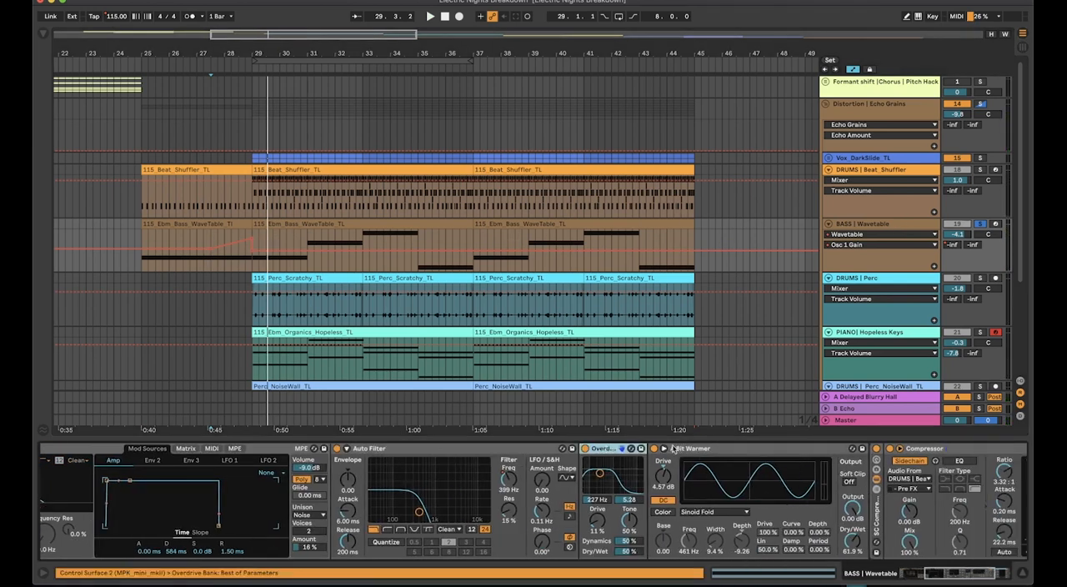
double_click(705, 448)
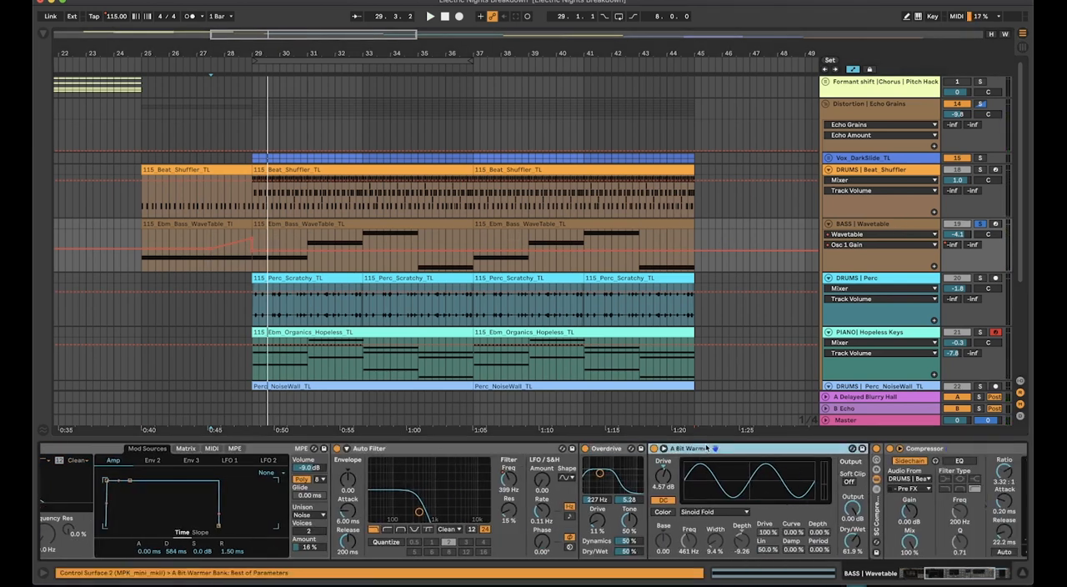
double_click(615, 450)
double_click(602, 476)
double_click(587, 470)
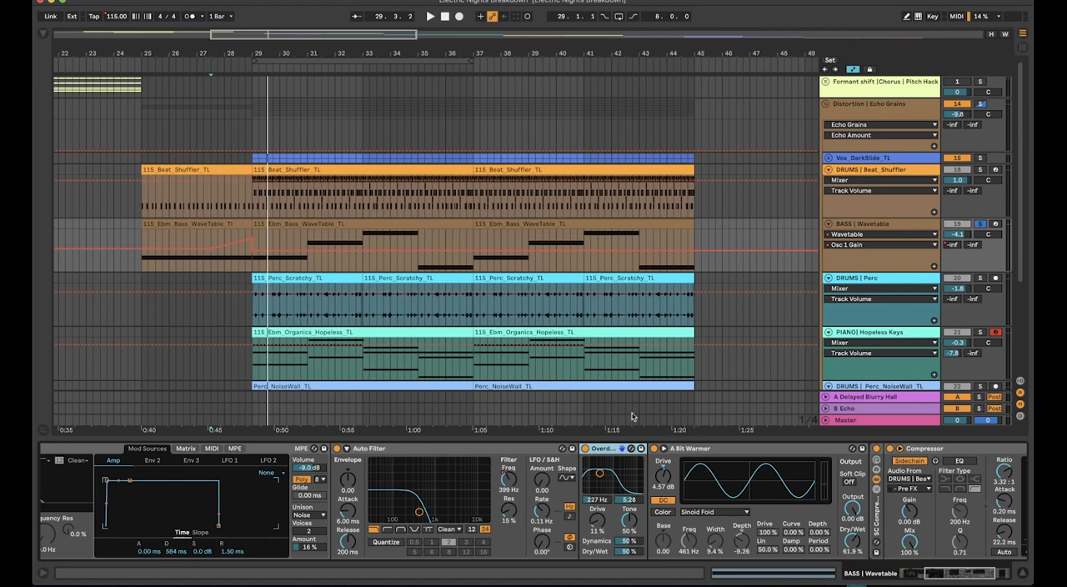
scroll(375, 509, left, 5)
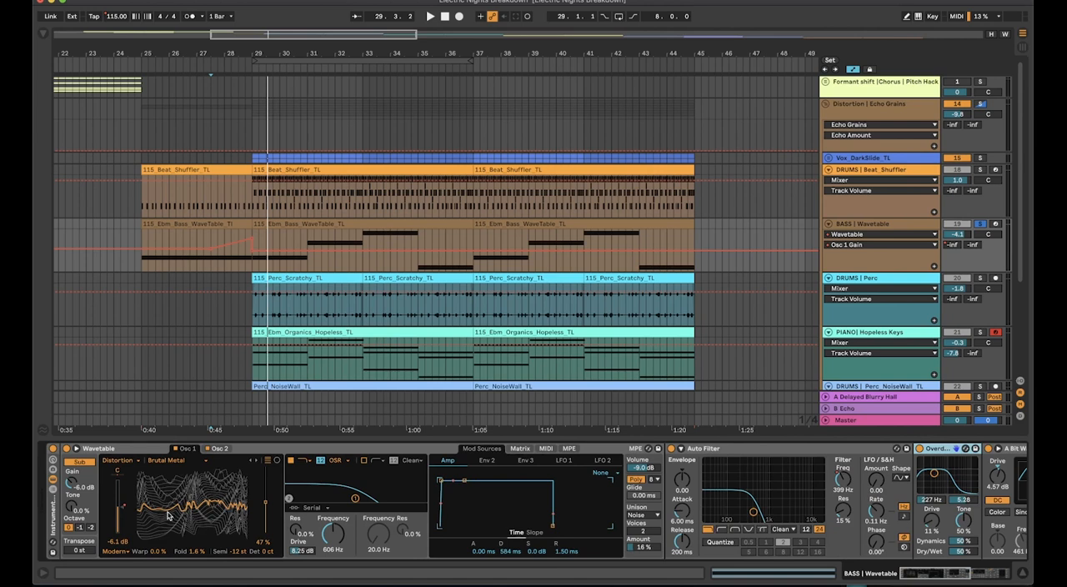
Fold the Wavetable, Auto Filter, Overdrive, A Bit Warmer and Compressor devices in the bass track's chain
click(318, 453)
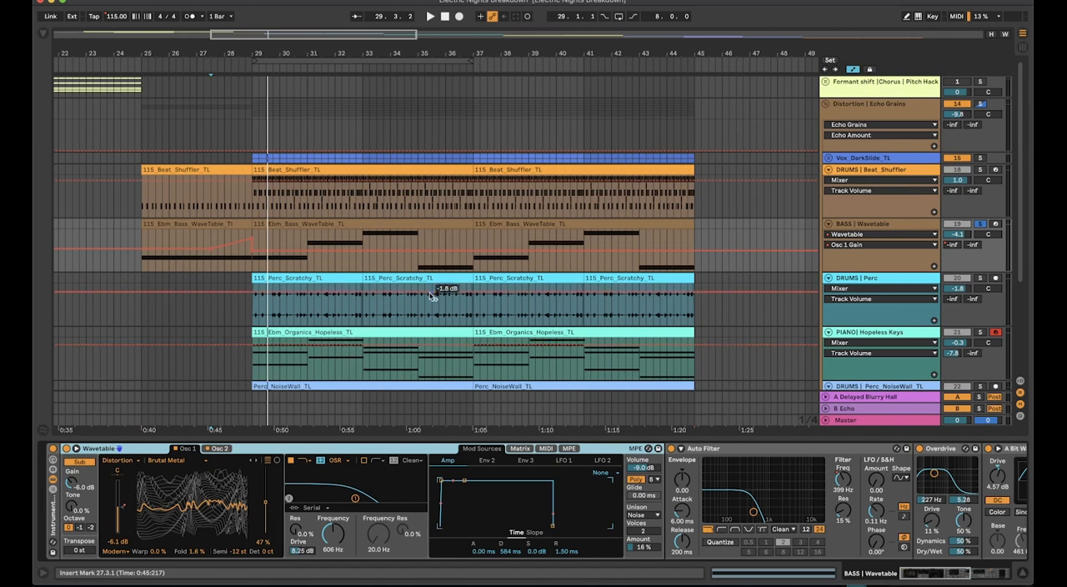
scroll(806, 498, right, 5)
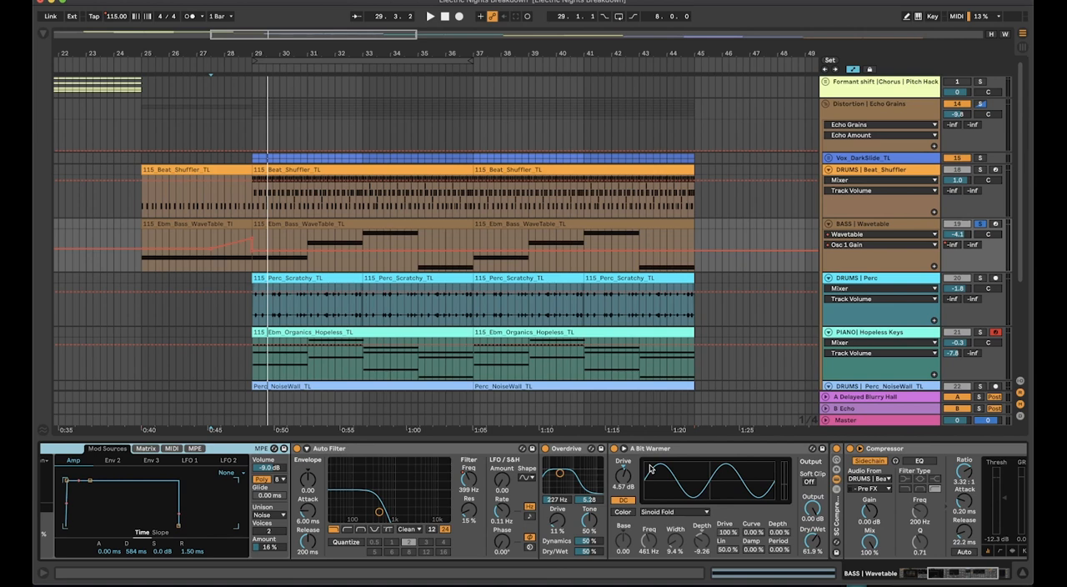
double_click(708, 448)
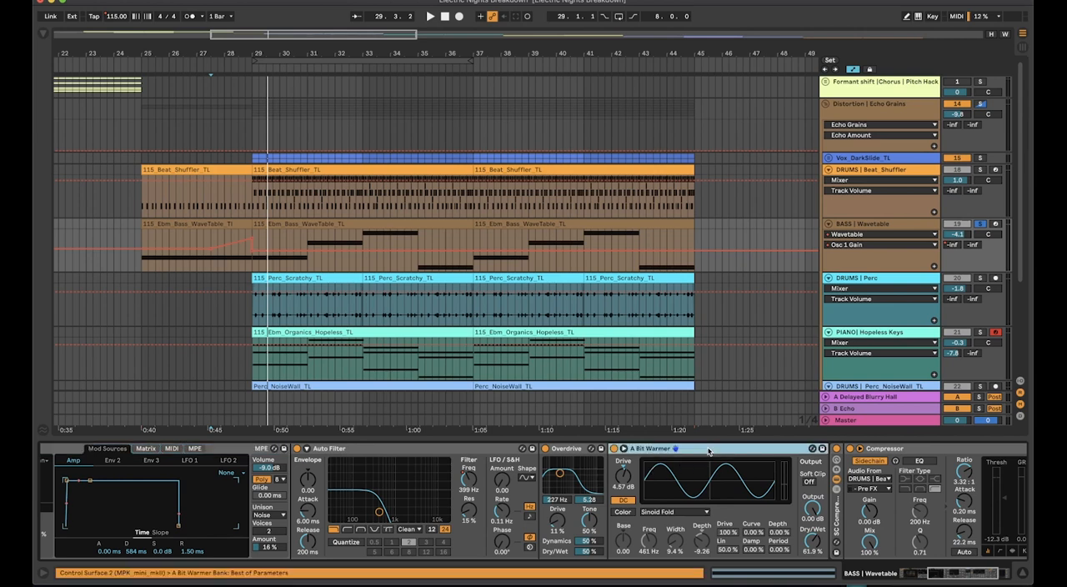
double_click(721, 450)
double_click(557, 448)
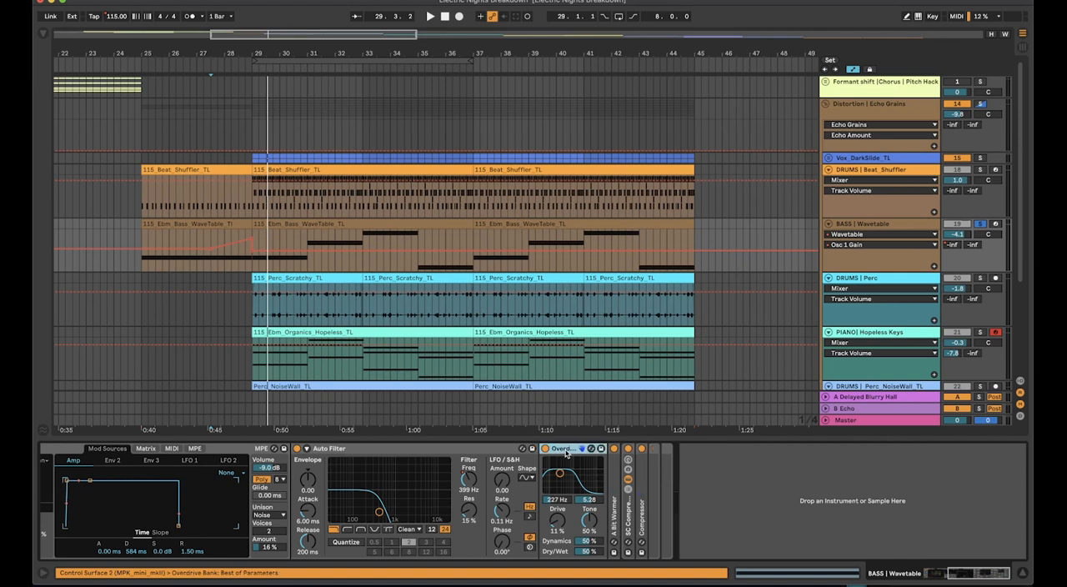
double_click(450, 449)
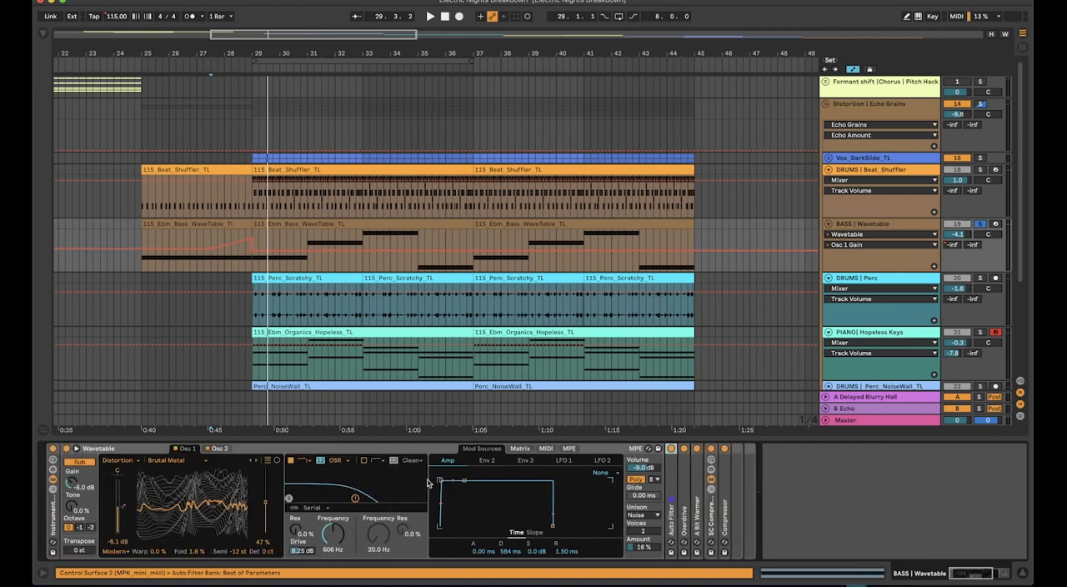
double_click(283, 449)
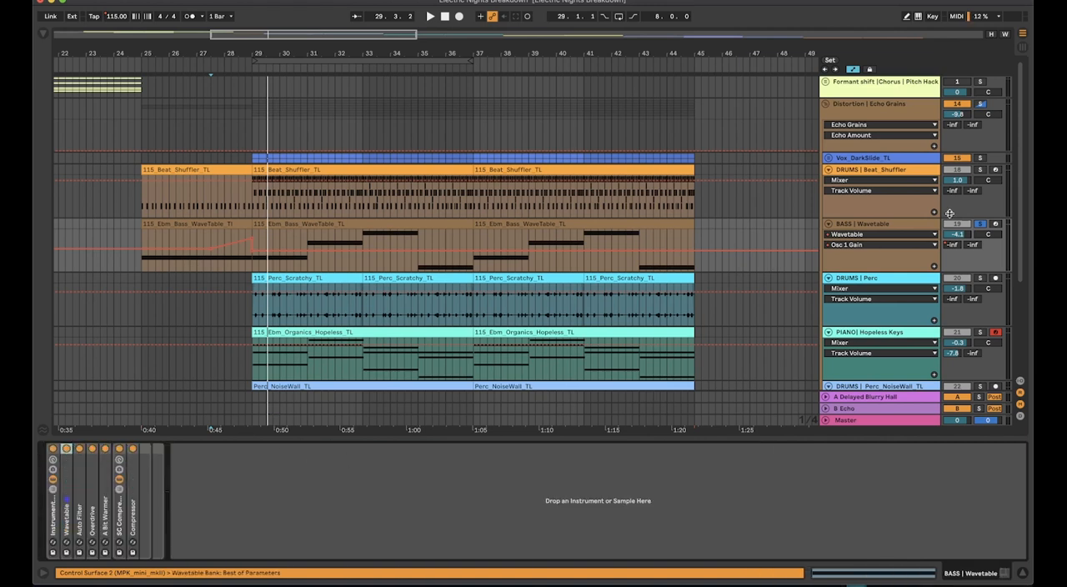
Unsolo the BASS | Wavetable track and lower its track volume to -11.8 dB
click(979, 224)
drag(957, 235, 956, 248)
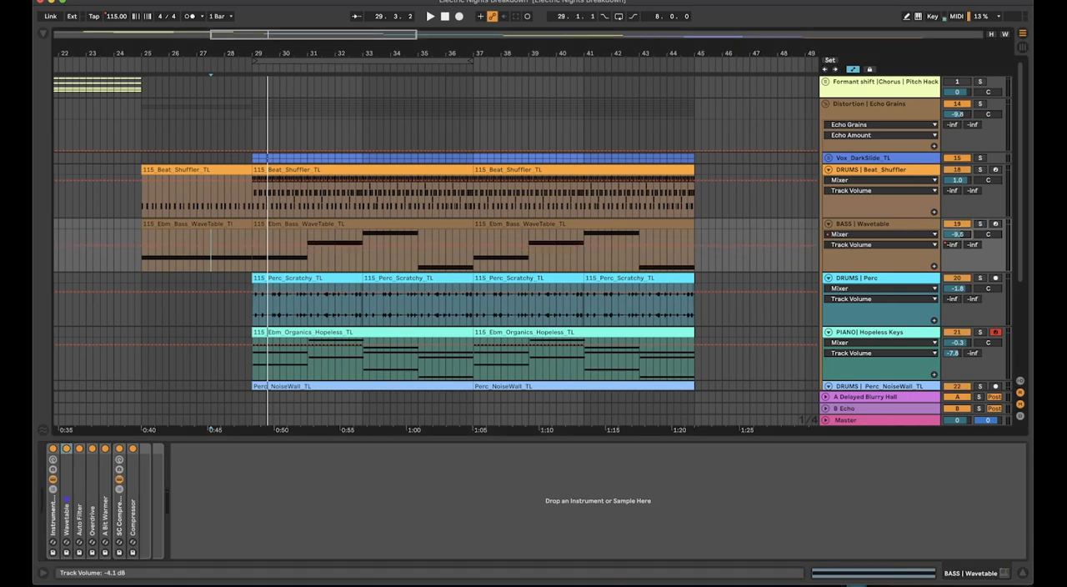
Play the soloed DRUMS | Perc track from bar 29 and set its EQ Eight low cut to 1.29 kHz
click(286, 280)
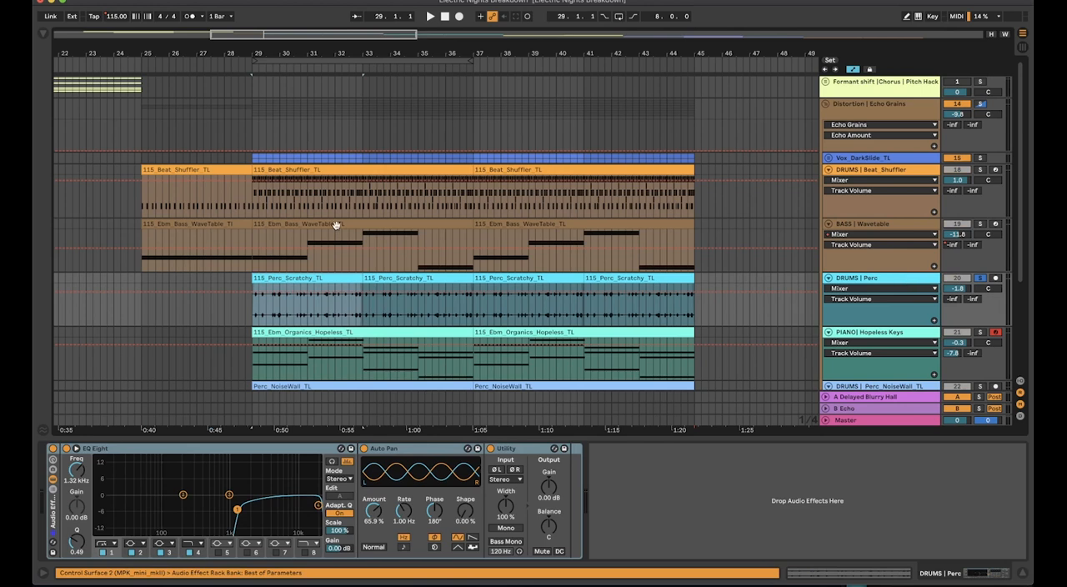
key(space)
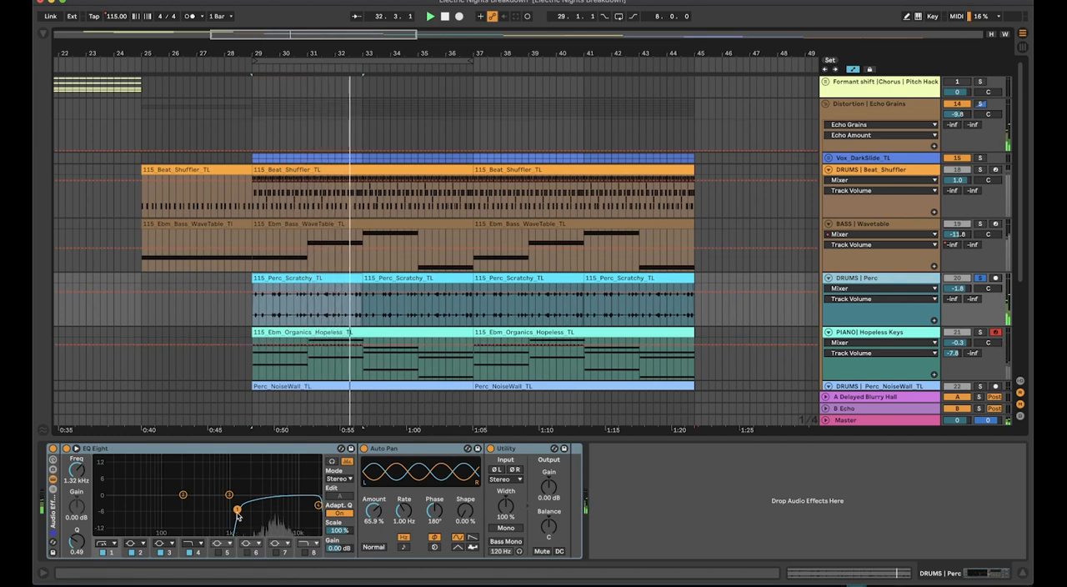
drag(237, 509, 177, 509)
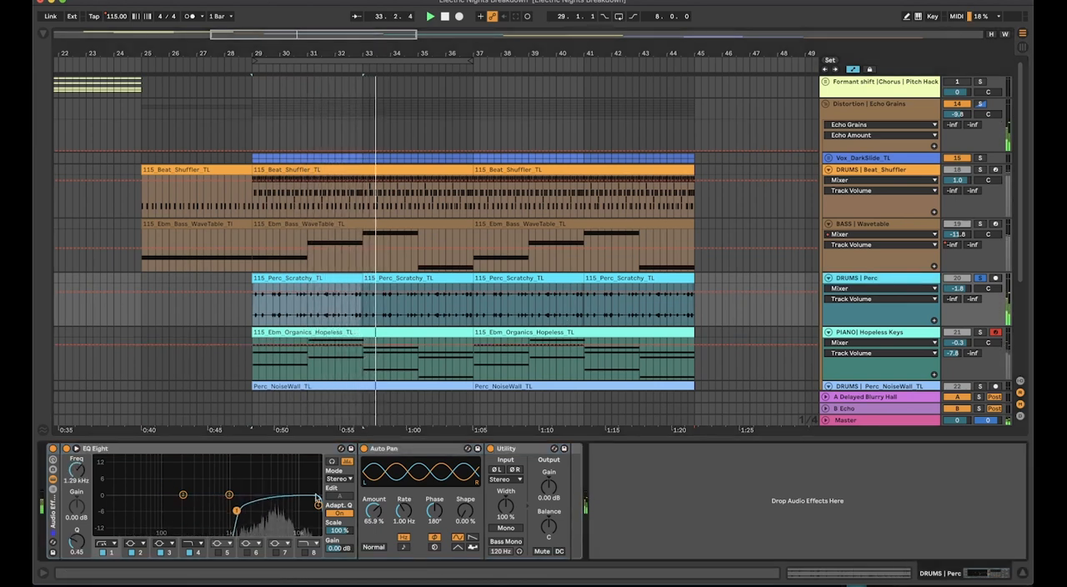
Play the PIANO | Hopeless Keys track soloed and show its Sampler and EQ Eight devices
scroll(833, 333, down, 2)
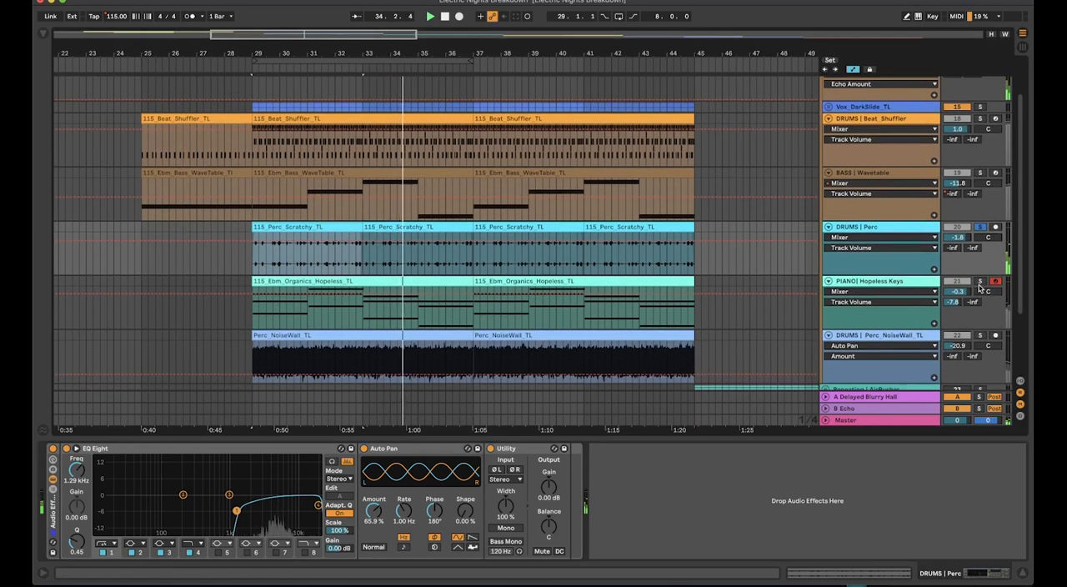
click(867, 290)
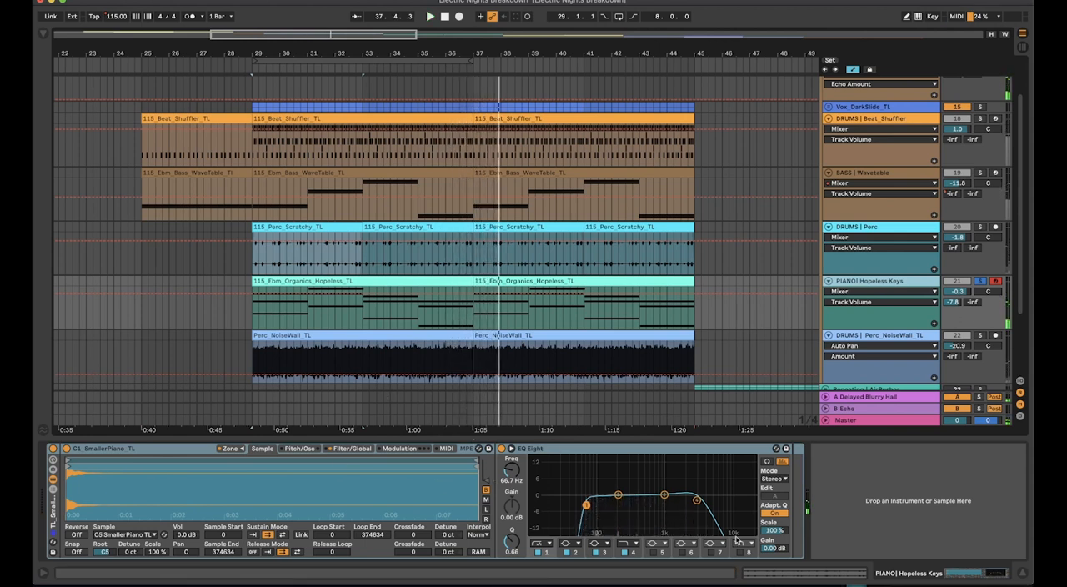
Solo the DRUMS | Perc_NoiseWall_TL track and play its clip from bar 29
scroll(750, 334, down, 3)
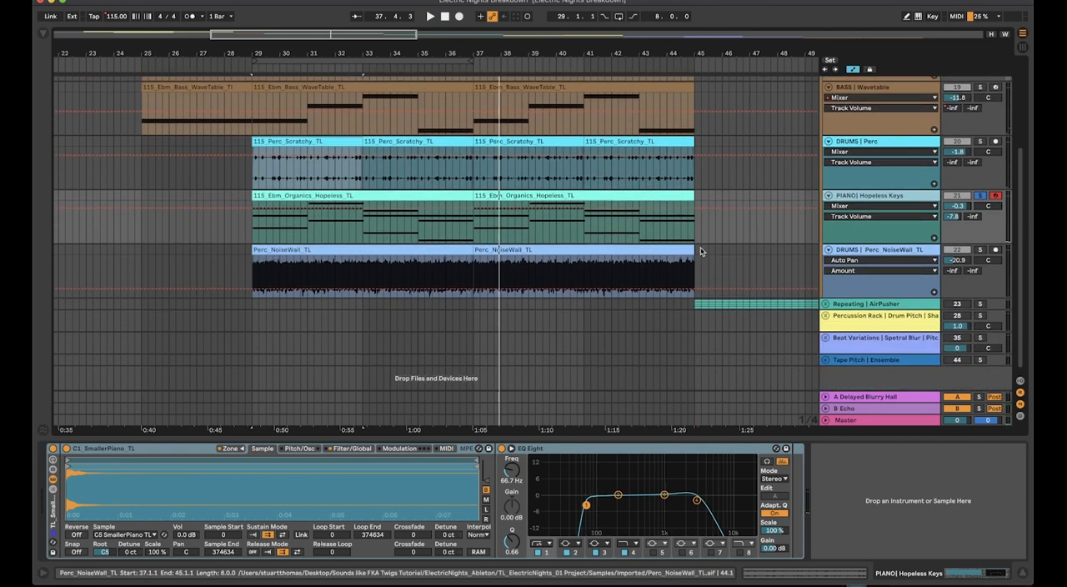
click(980, 250)
click(912, 255)
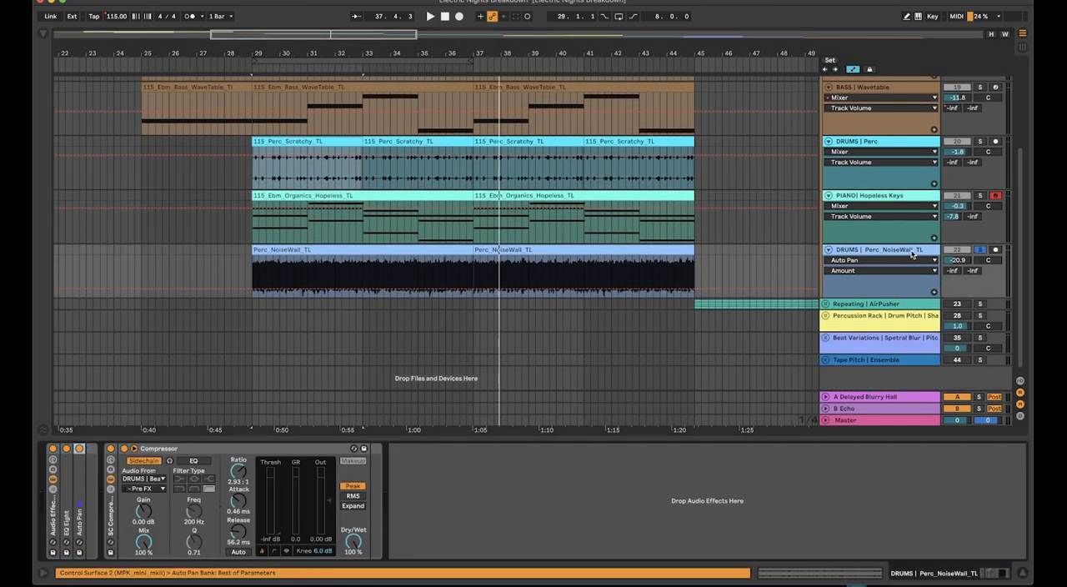
click(314, 259)
click(334, 251)
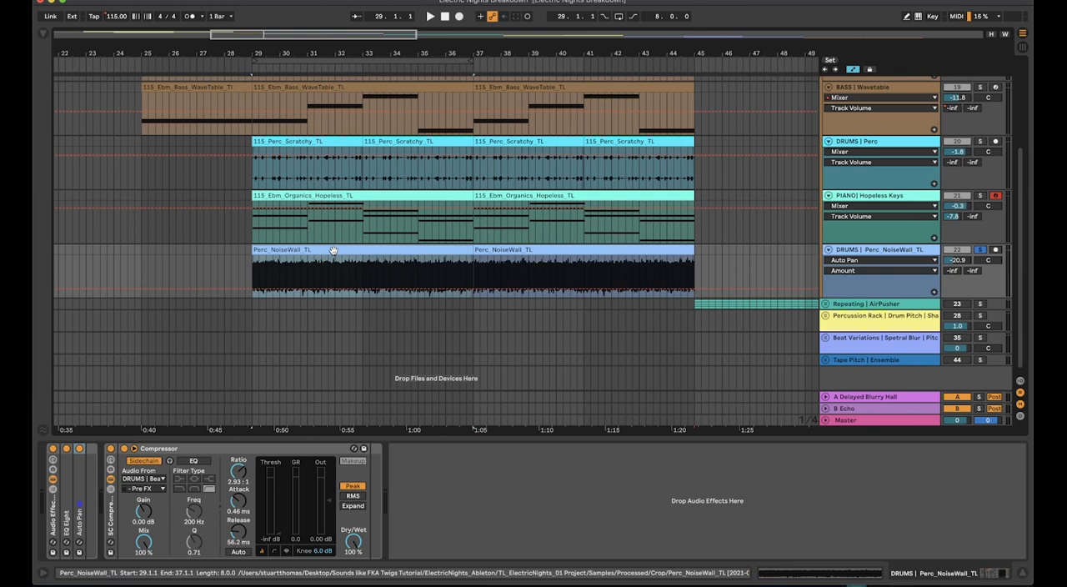
key(space)
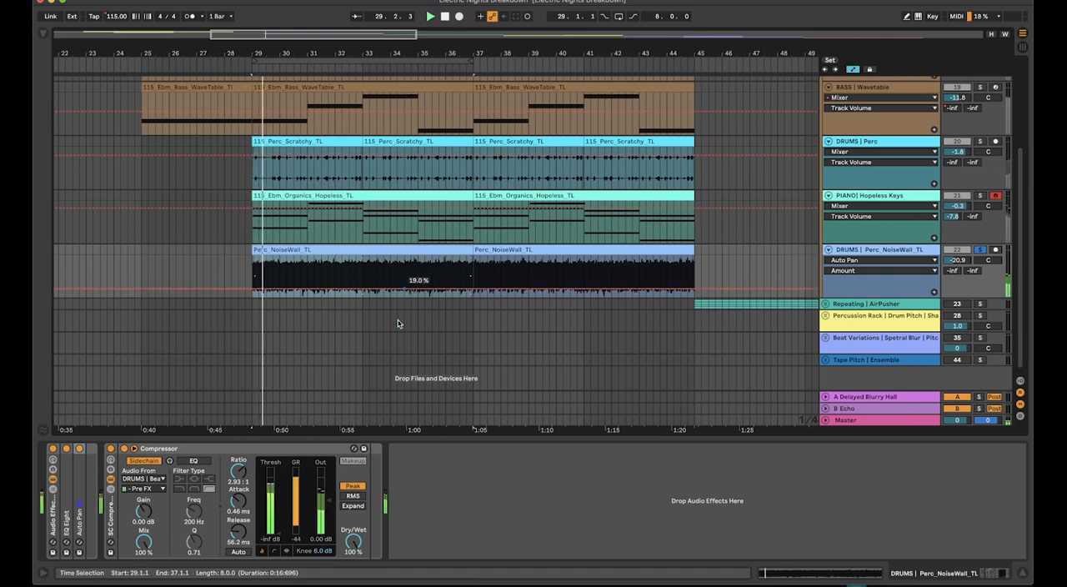
Switch the noise wall's SC Compressor rack off and back on to compare the sidechain effect
click(110, 448)
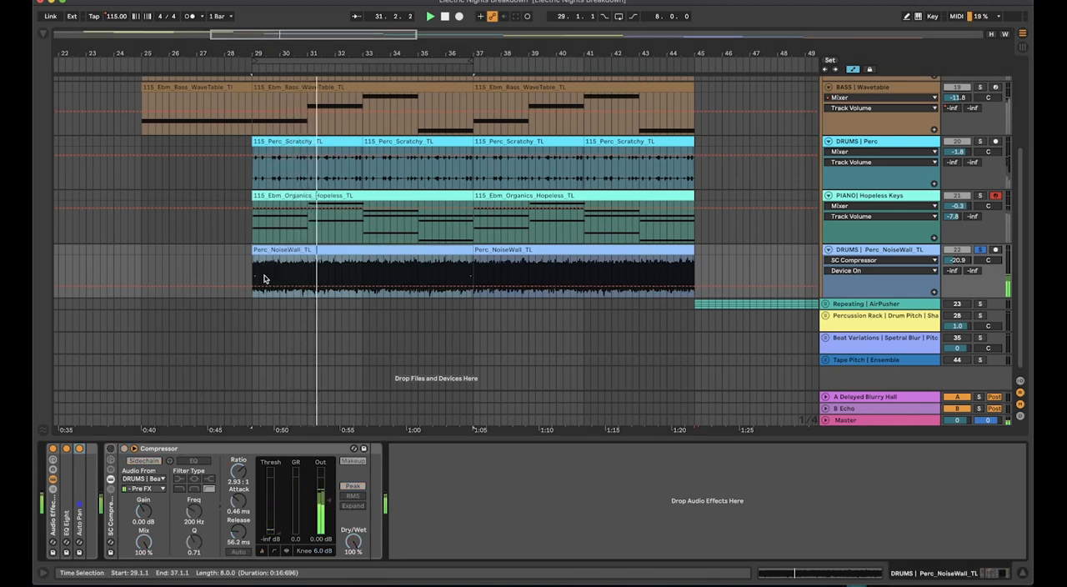
click(110, 448)
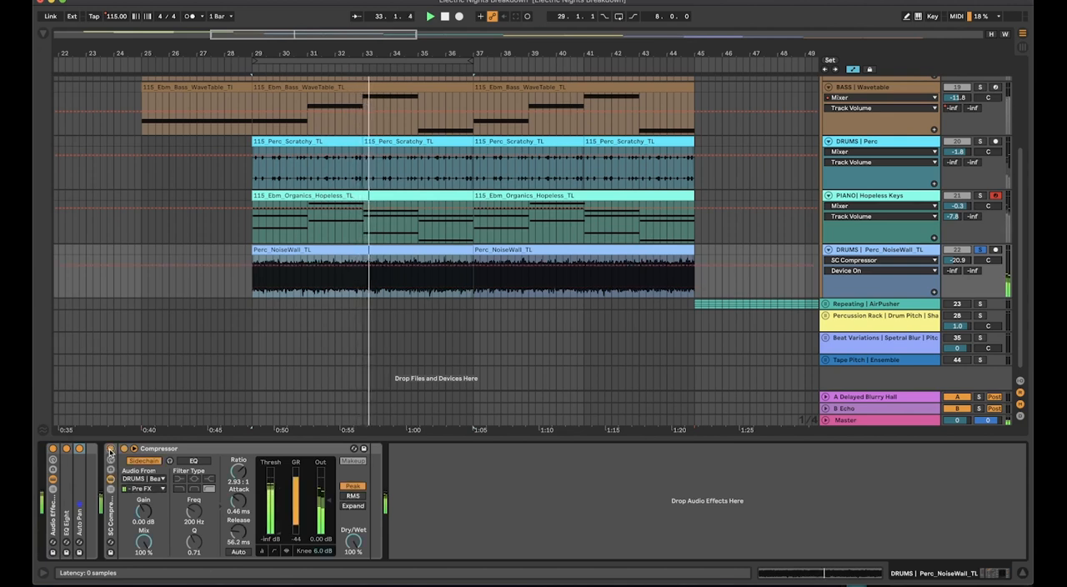
Unfold the noise wall's Auto Pan and EQ Eight, and set the EQ's low cut to 290 Hz and high cut to 12.9 kHz
double_click(81, 478)
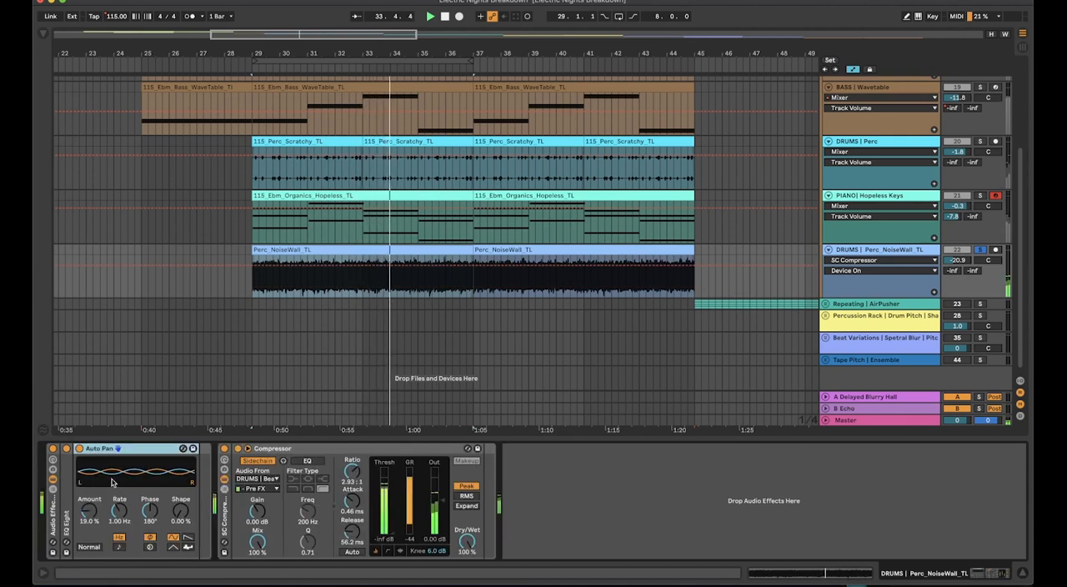
double_click(62, 492)
mouse_move(186, 516)
mouse_down()
mouse_move(115, 512)
mouse_move(193, 511)
mouse_up()
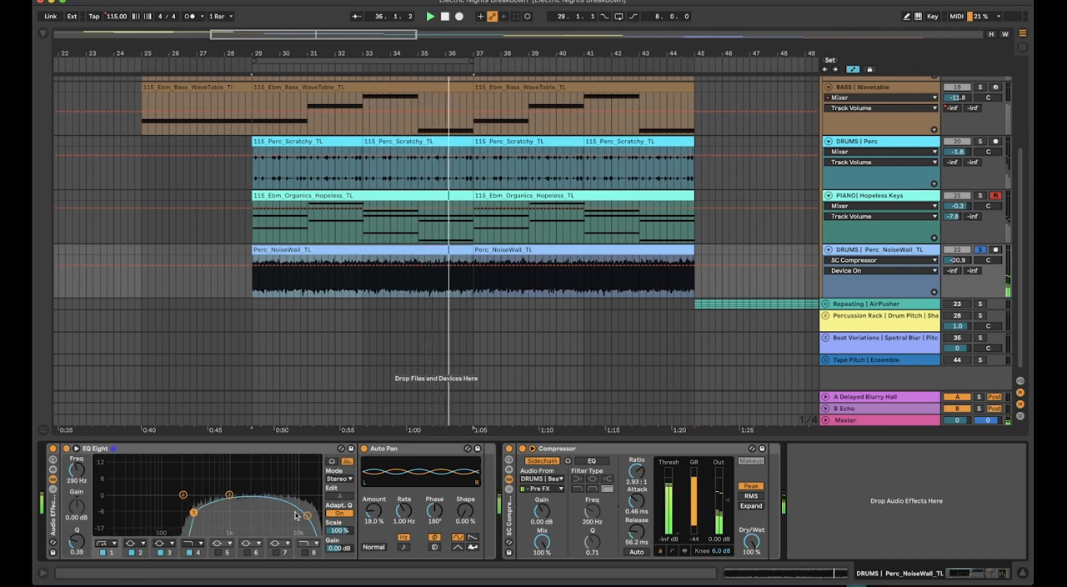
mouse_move(308, 515)
mouse_down()
mouse_move(318, 512)
mouse_move(303, 514)
mouse_up()
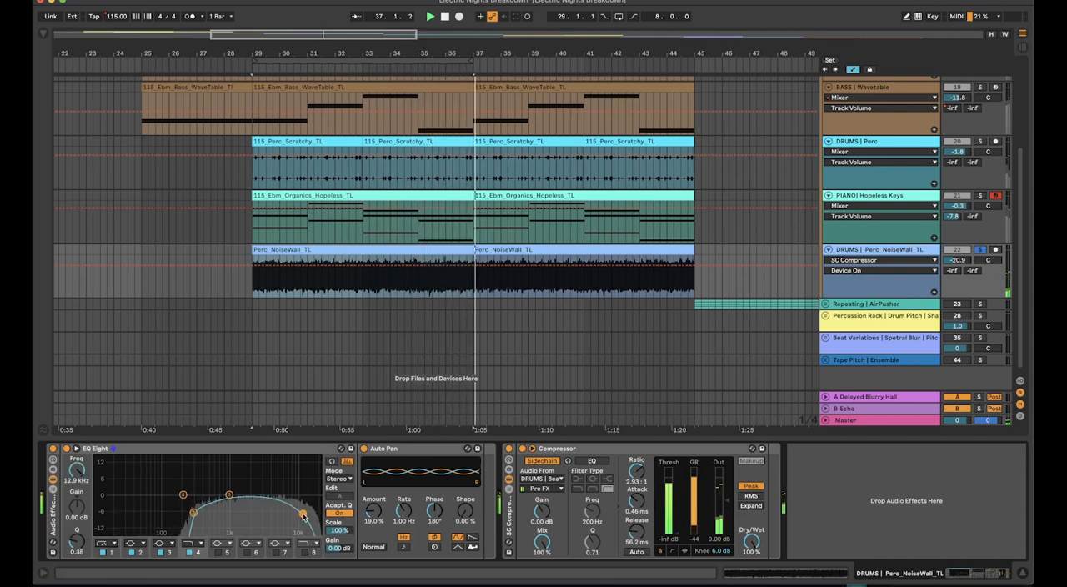
Solo the DRUMS | Beat_Shuffler track together with the noise wall during playback
scroll(829, 306, up, 3)
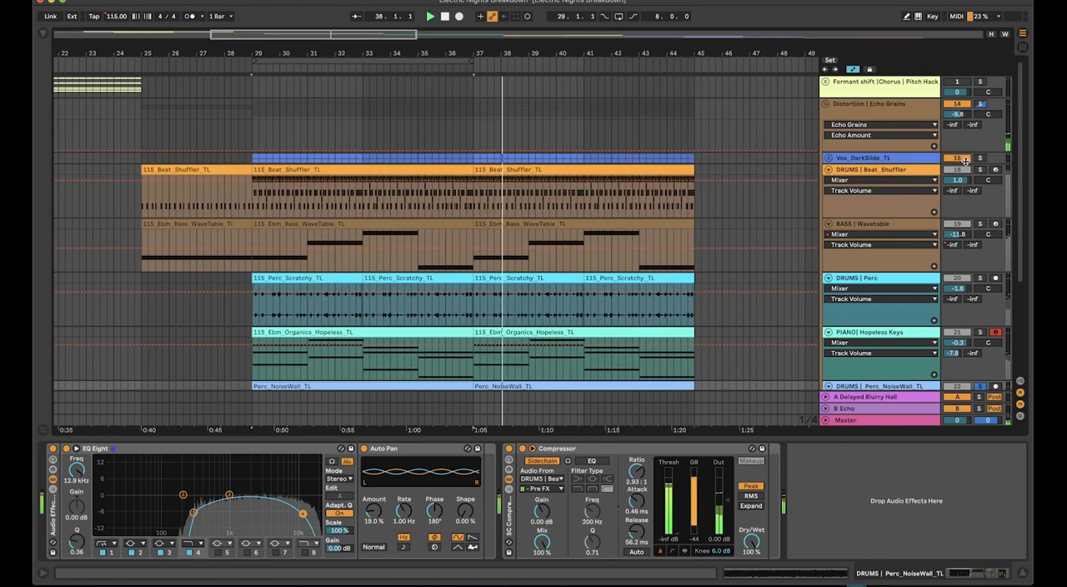
super+click(981, 171)
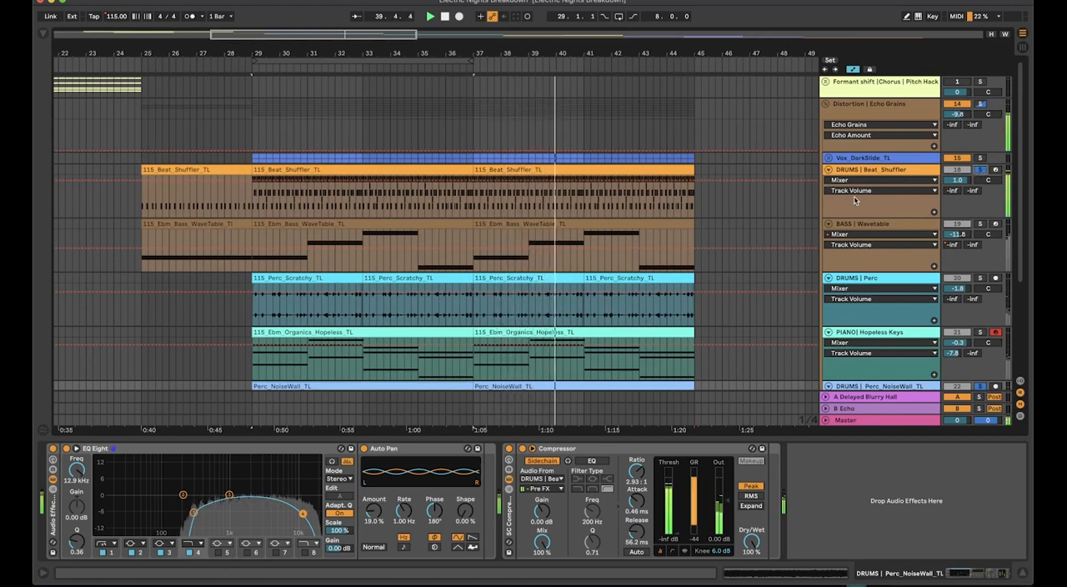
Play the noise wall soloed with Vox_DarkSlide_TL, add the PIANO | Hopeless Keys solo, and clear the track solos
scroll(595, 140, down, 3)
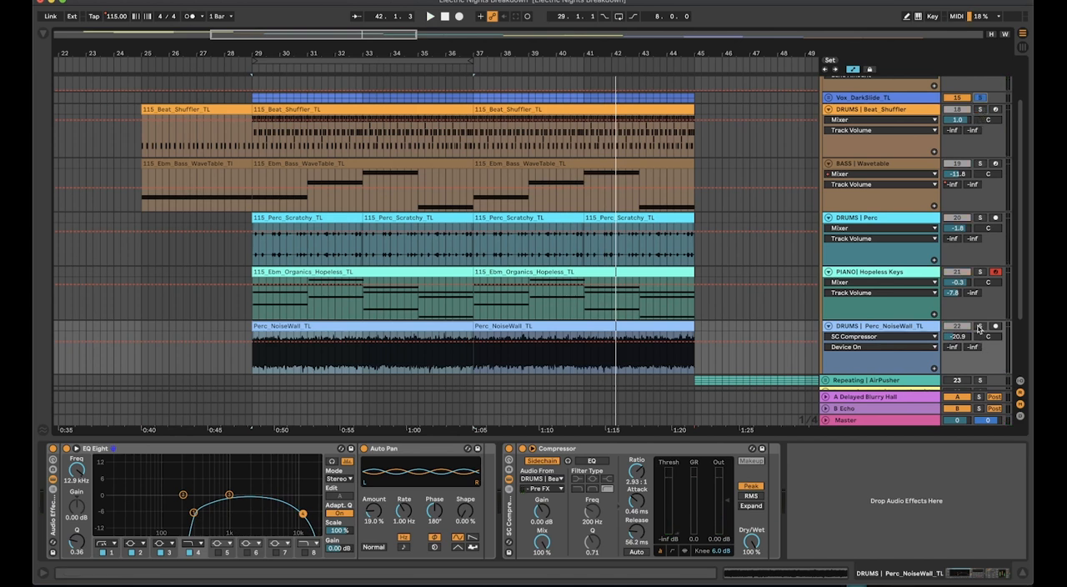
key(space)
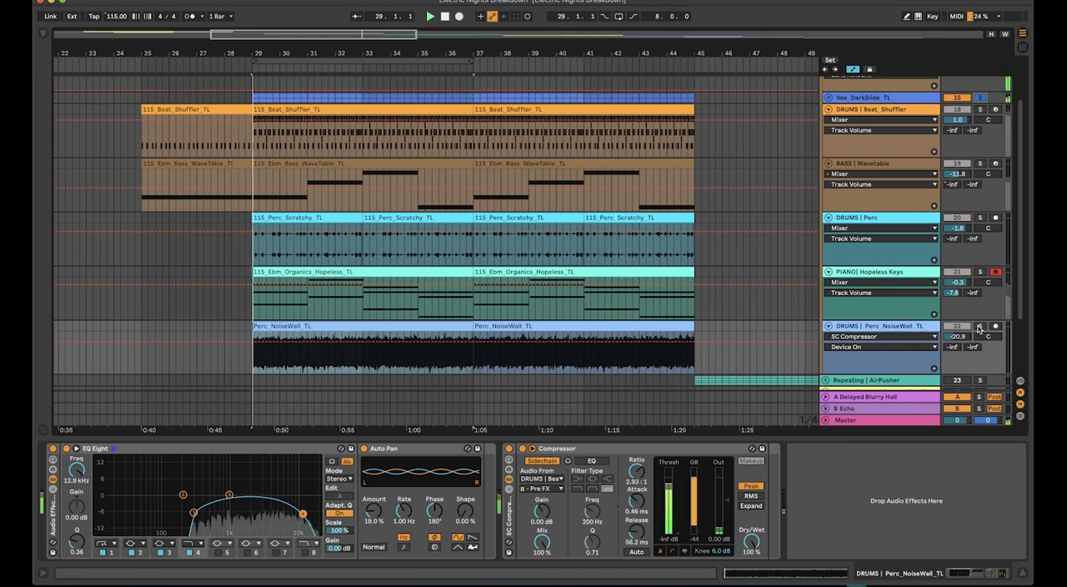
click(978, 273)
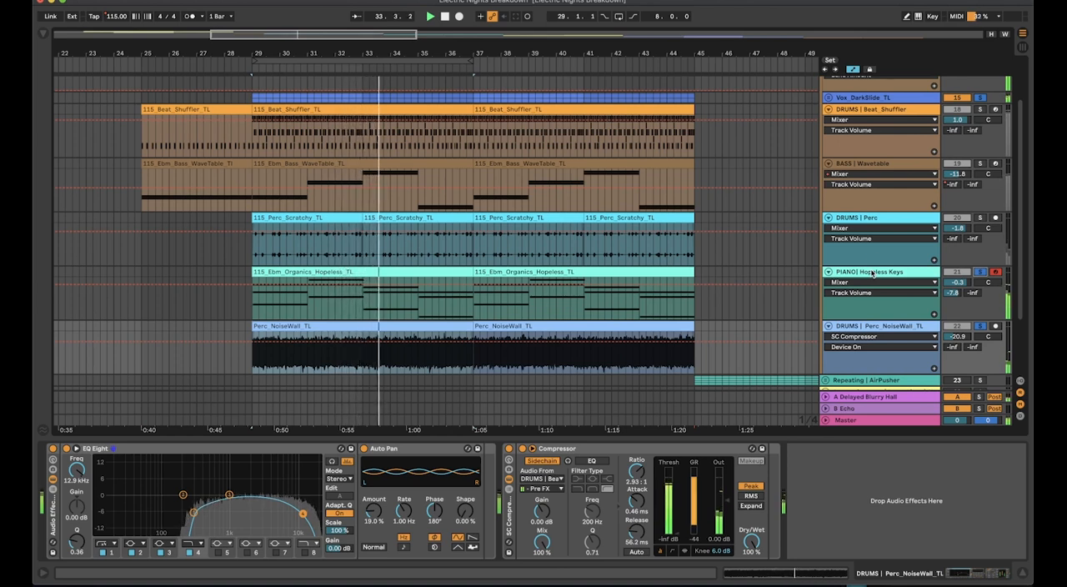
click(979, 273)
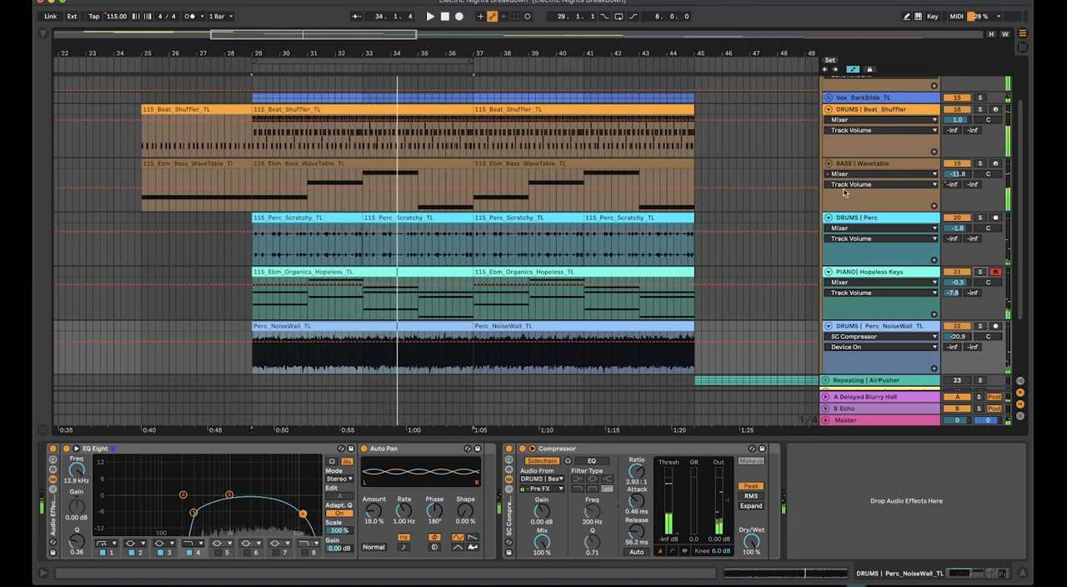
Hide the automation lanes and fold the drum, bass, percussion, piano and noise wall tracks in the Distortion group
scroll(845, 192, up, 1)
click(875, 182)
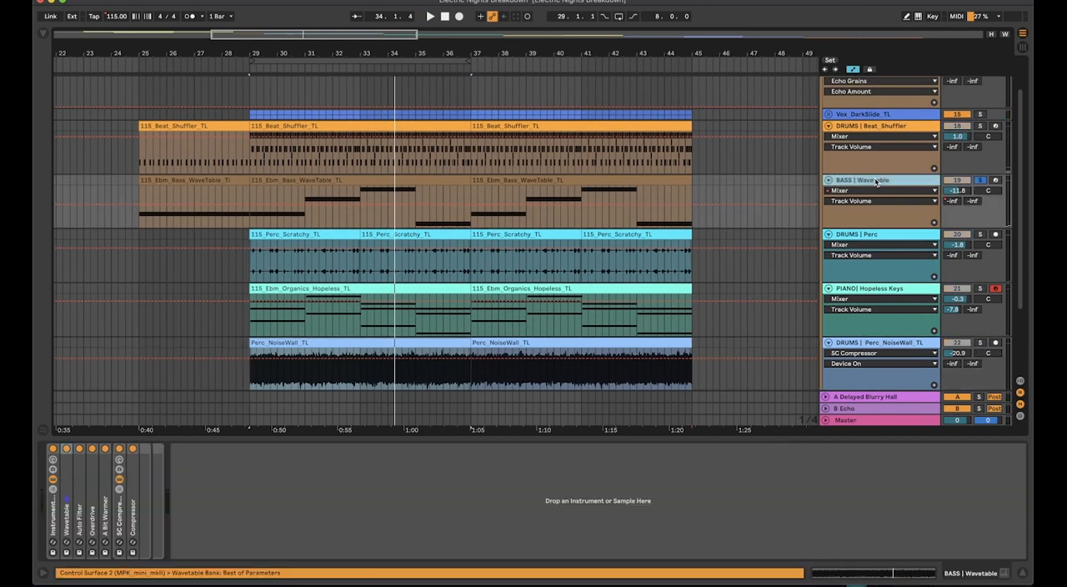
key(a)
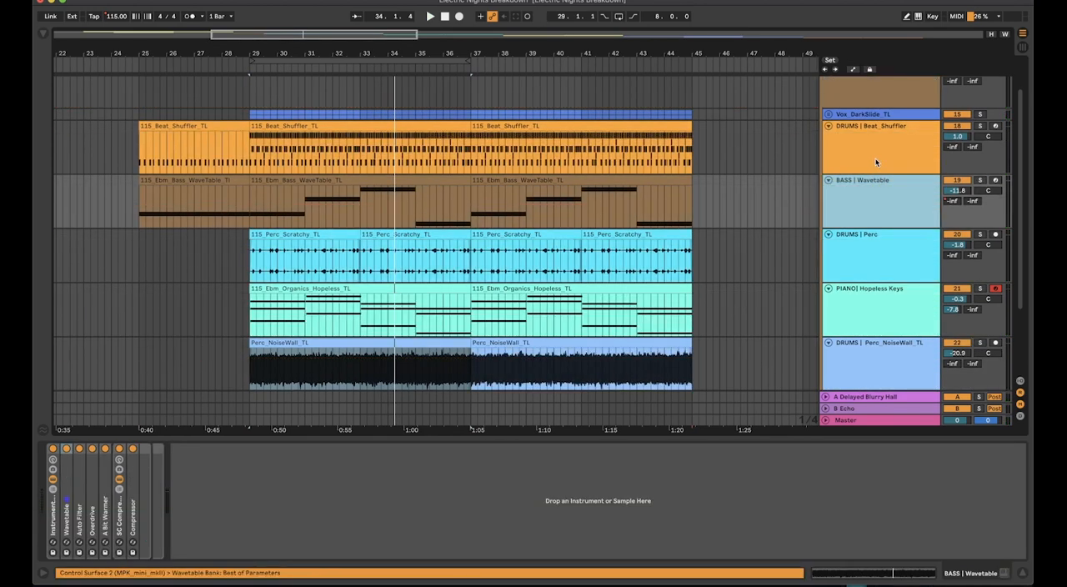
double_click(876, 162)
double_click(875, 163)
double_click(875, 163)
double_click(876, 167)
double_click(873, 235)
Show the Distortion | Echo Grains group's rack and select the noise wall clip at bar 37
click(870, 139)
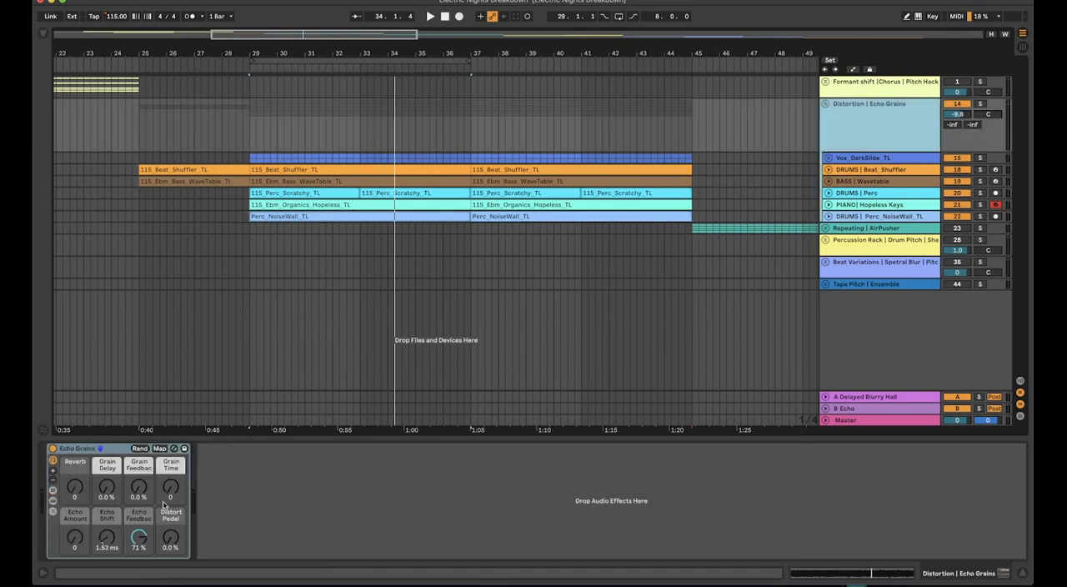
click(518, 218)
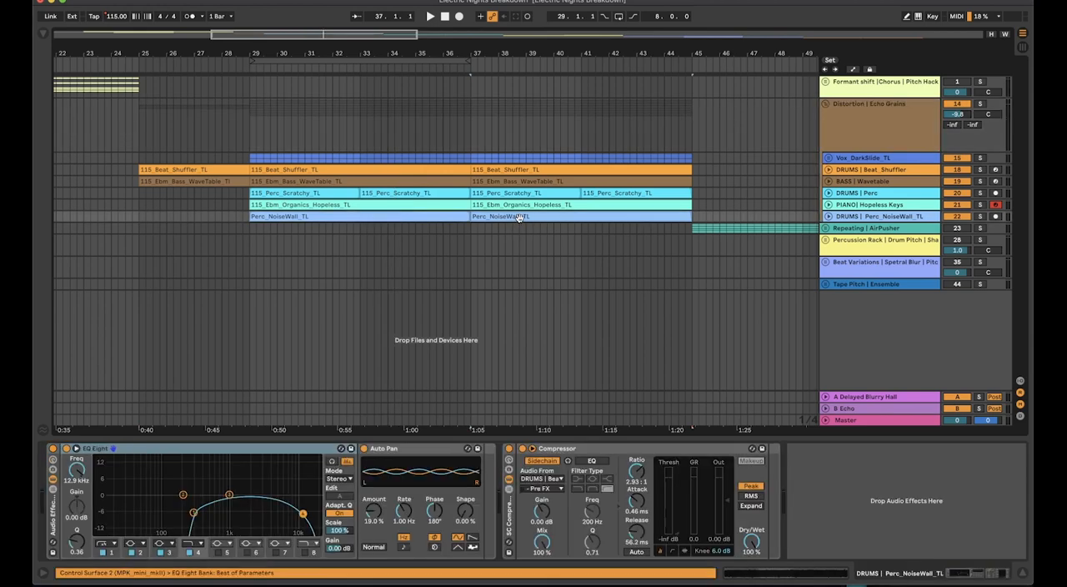